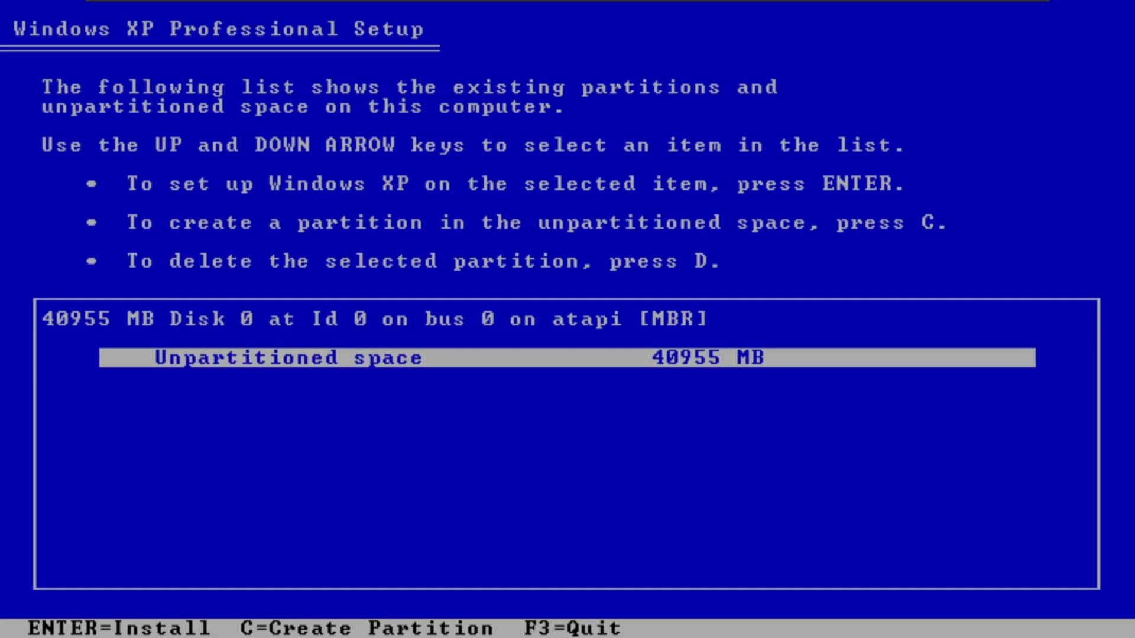
Choose the disk's unpartitioned space as the Windows XP installation target and accept a format option for it.
key("Return")
key("Down")
key("Return")
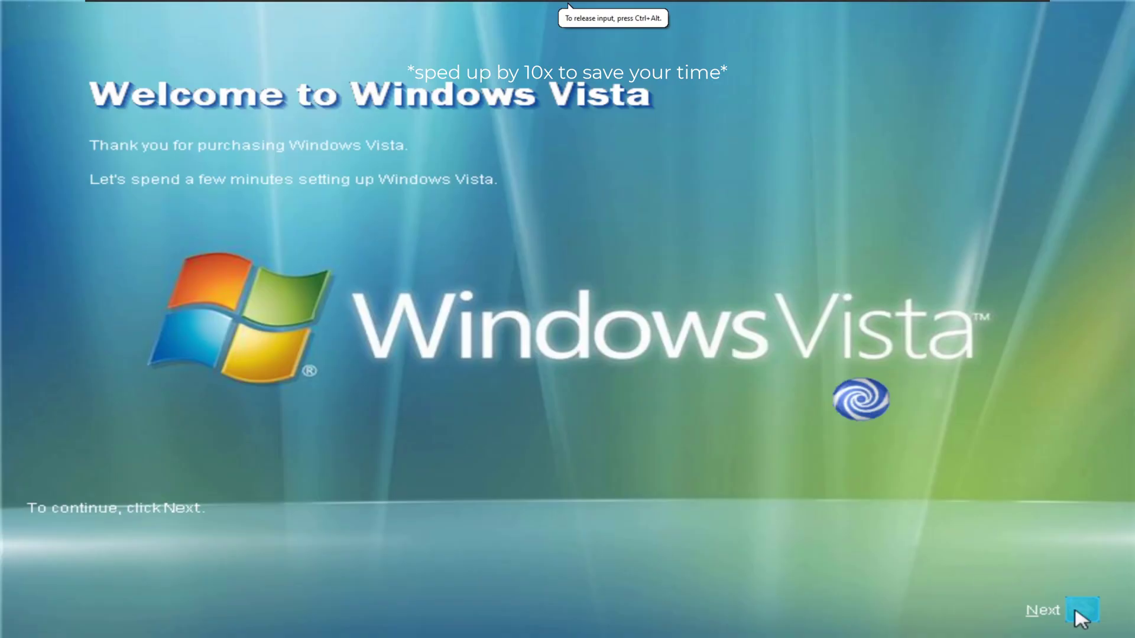
Go through the Windows welcome setup, entering "A-Man's Tech" as the user name, and finish it.
left_click(1082, 610)
left_click(1082, 610)
type("A-Man's Tech")
left_click(1082, 610)
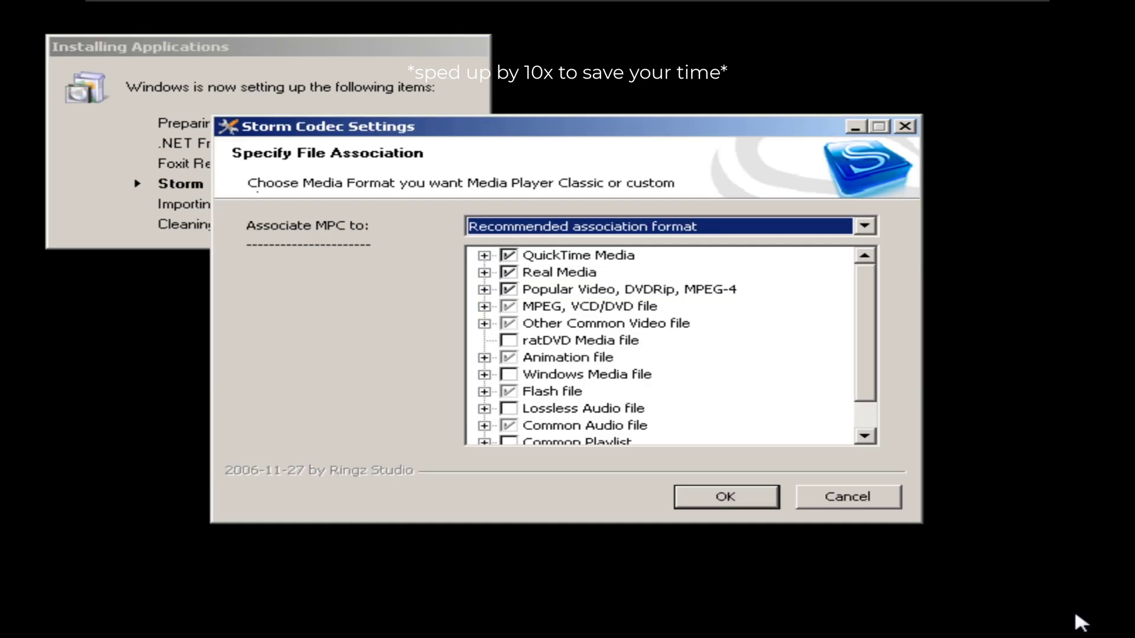
Accept the recommended media format associations in Storm Codec Settings and dismiss the Start menu on the desktop.
left_click(729, 496)
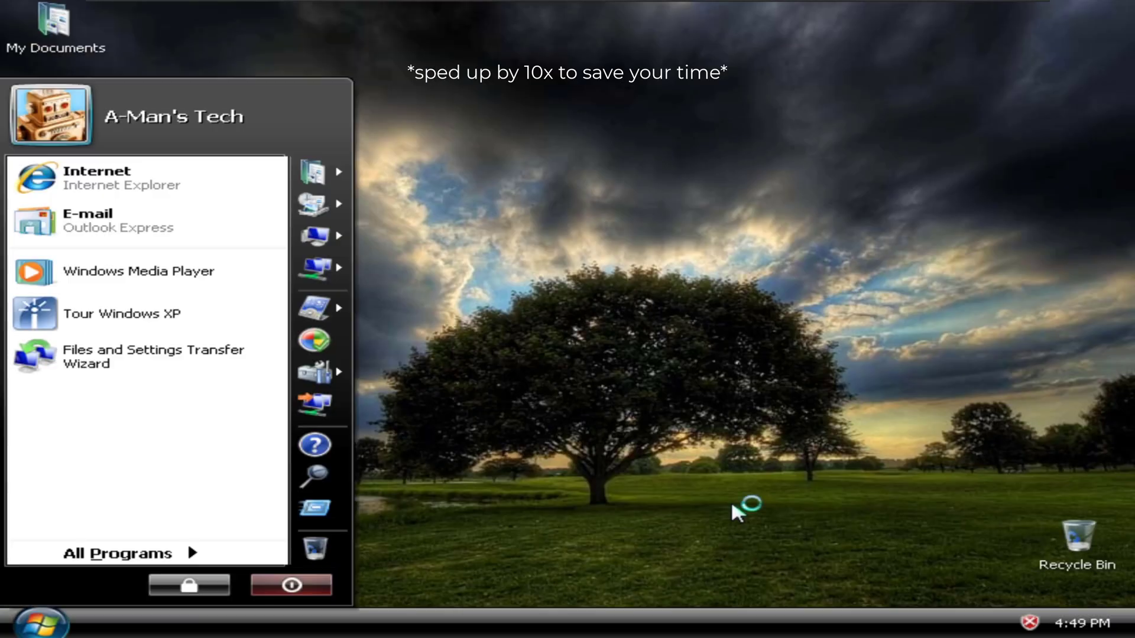
left_click(468, 390)
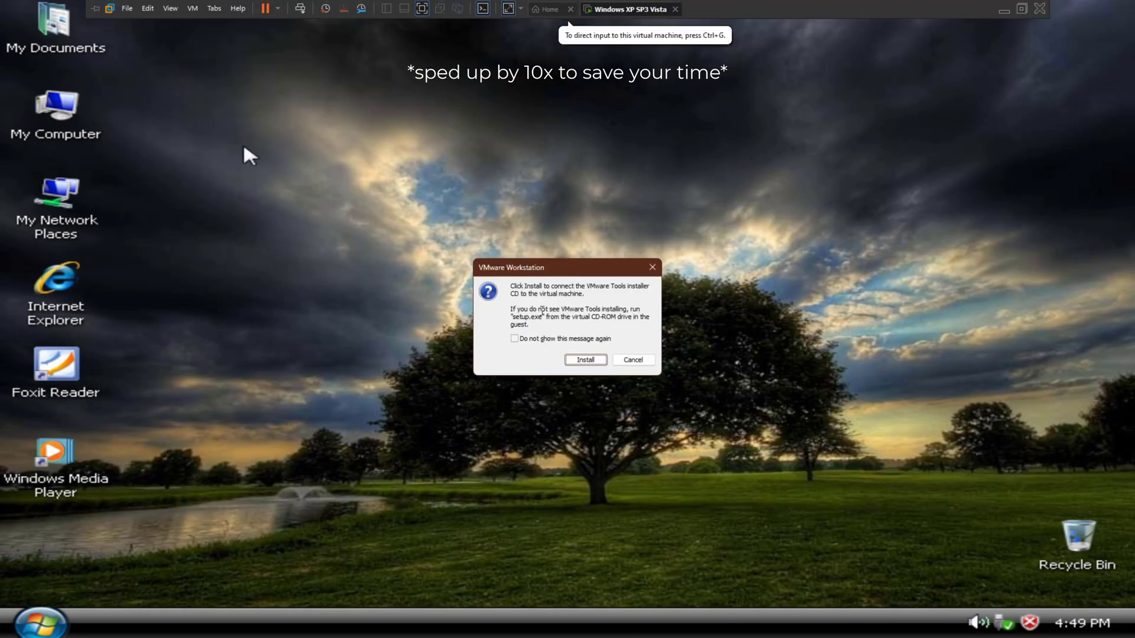
Connect the VMware Tools installer to the virtual machine and complete its setup wizard.
left_click(570, 354)
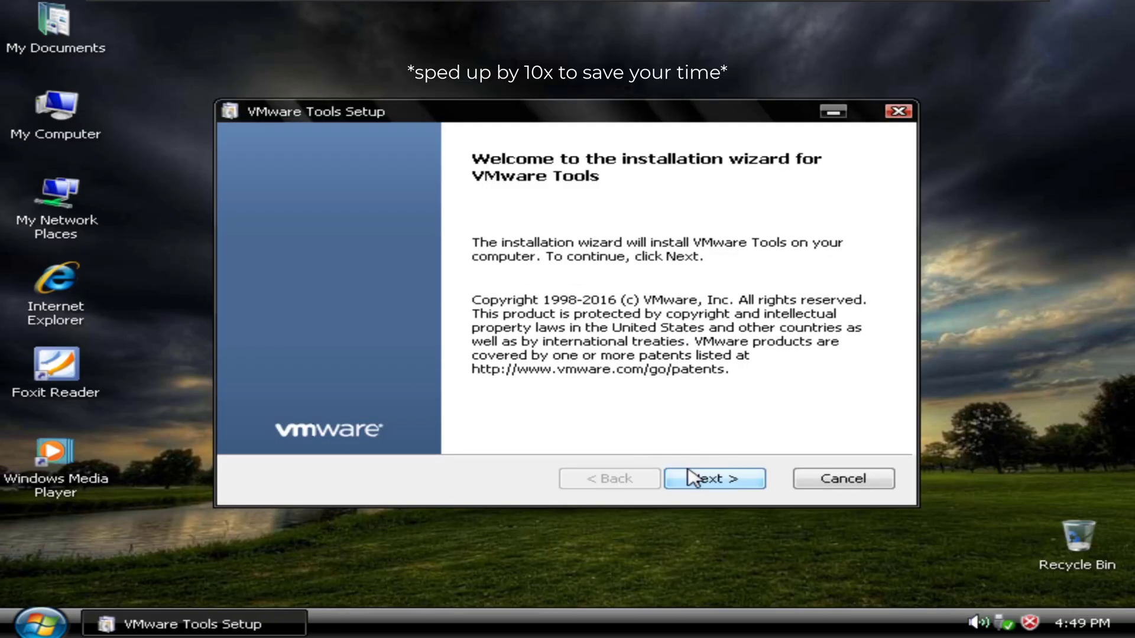
left_click(739, 484)
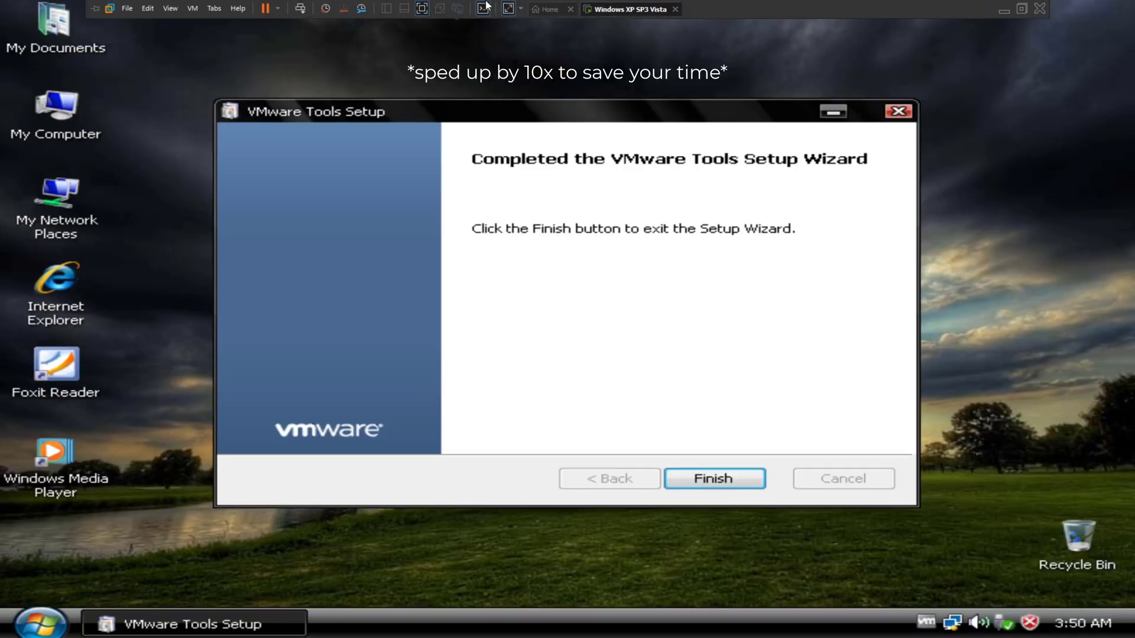
left_click(714, 476)
left_click(526, 350)
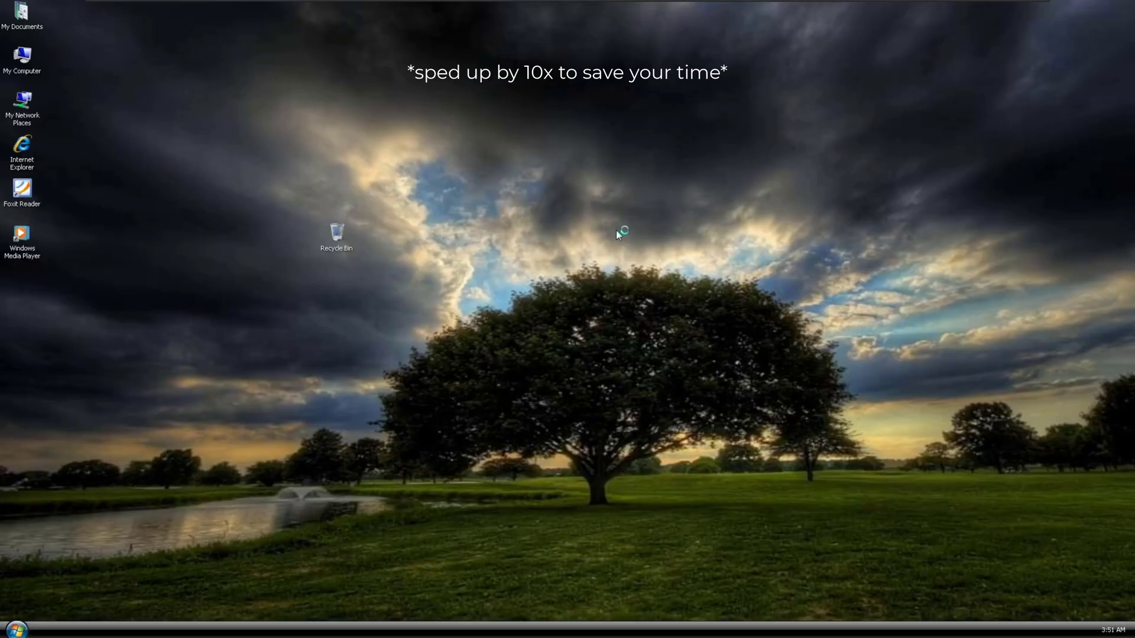
Arrange the desktop icons by name.
right_click(558, 220)
mouse_move(594, 225)
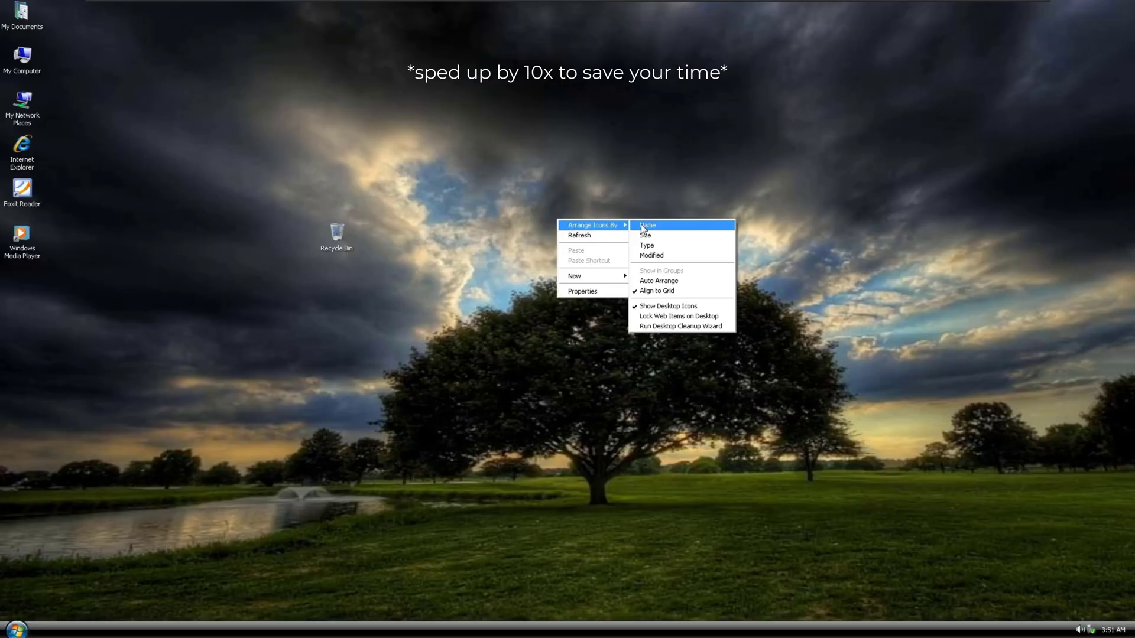
left_click(644, 226)
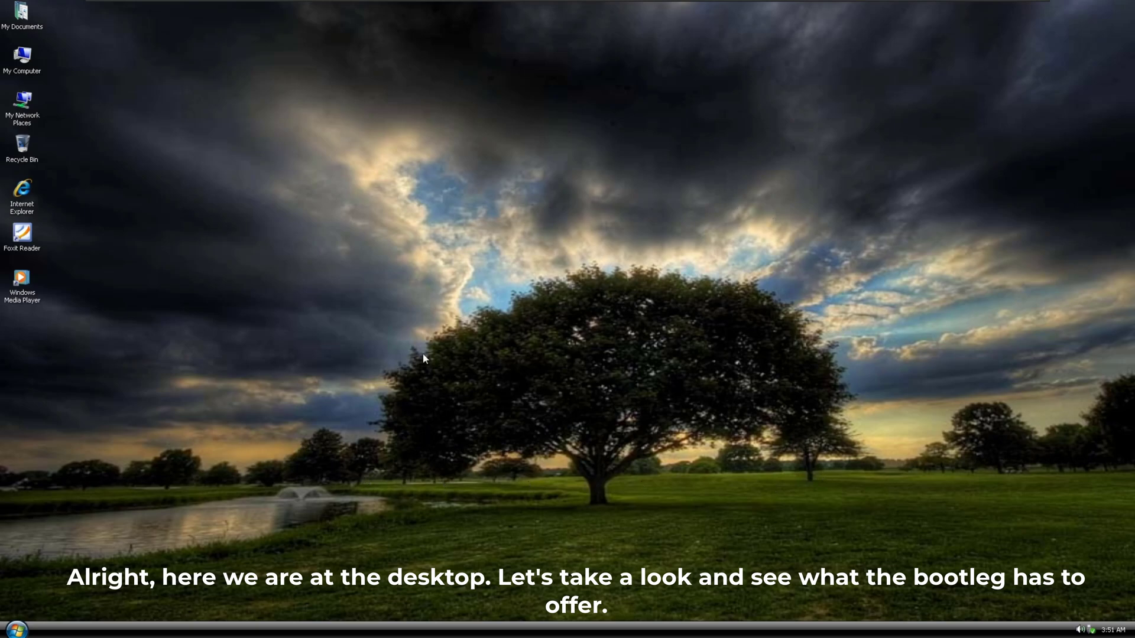
Run winver to show the Windows version information and move its window toward the middle of the desktop.
left_click(17, 630)
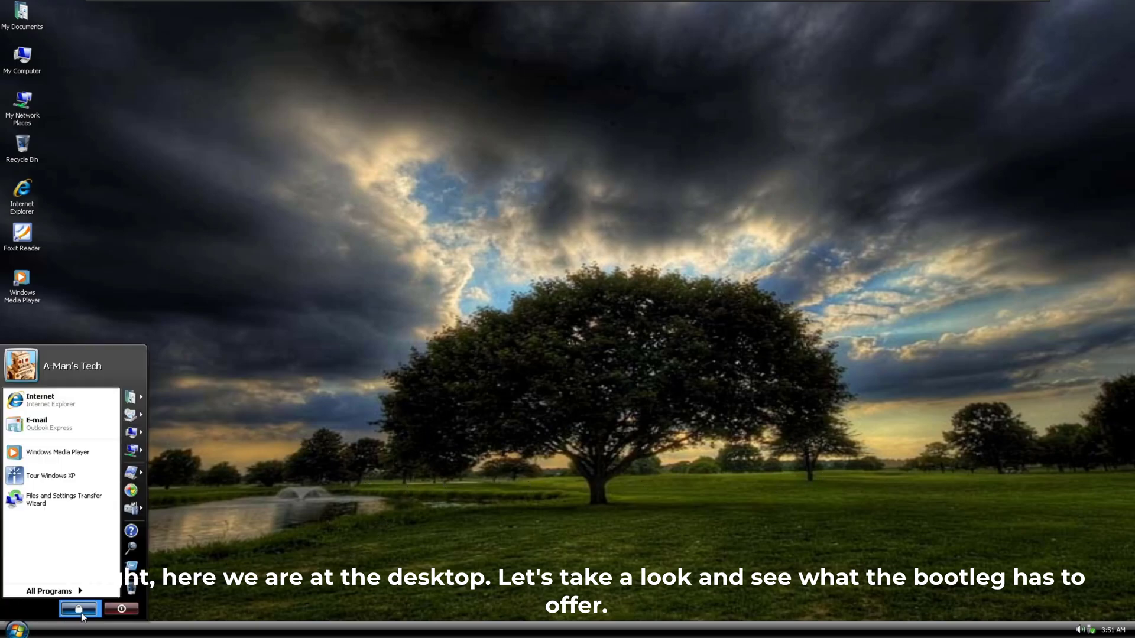
left_click(132, 566)
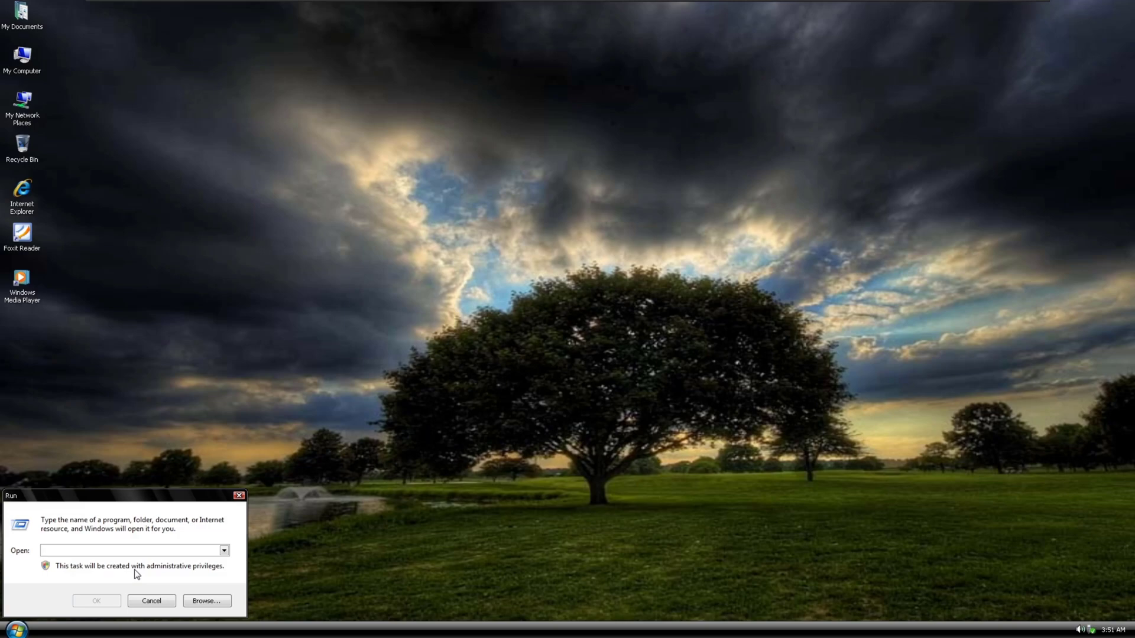
type("winver")
key("Return")
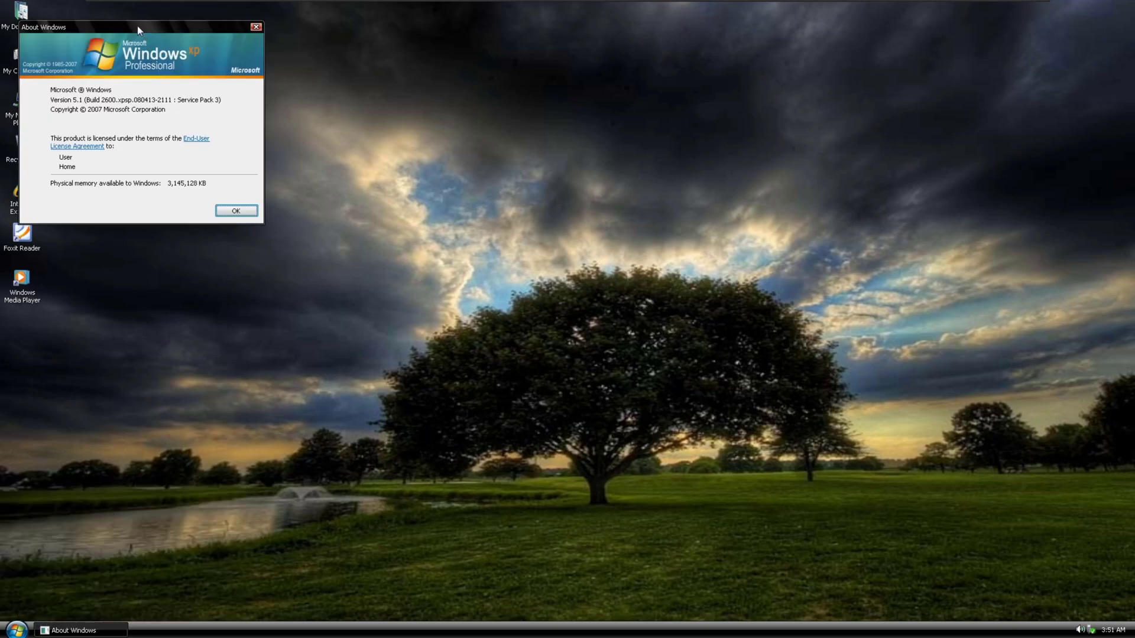
left_click_drag(138, 27, 543, 155)
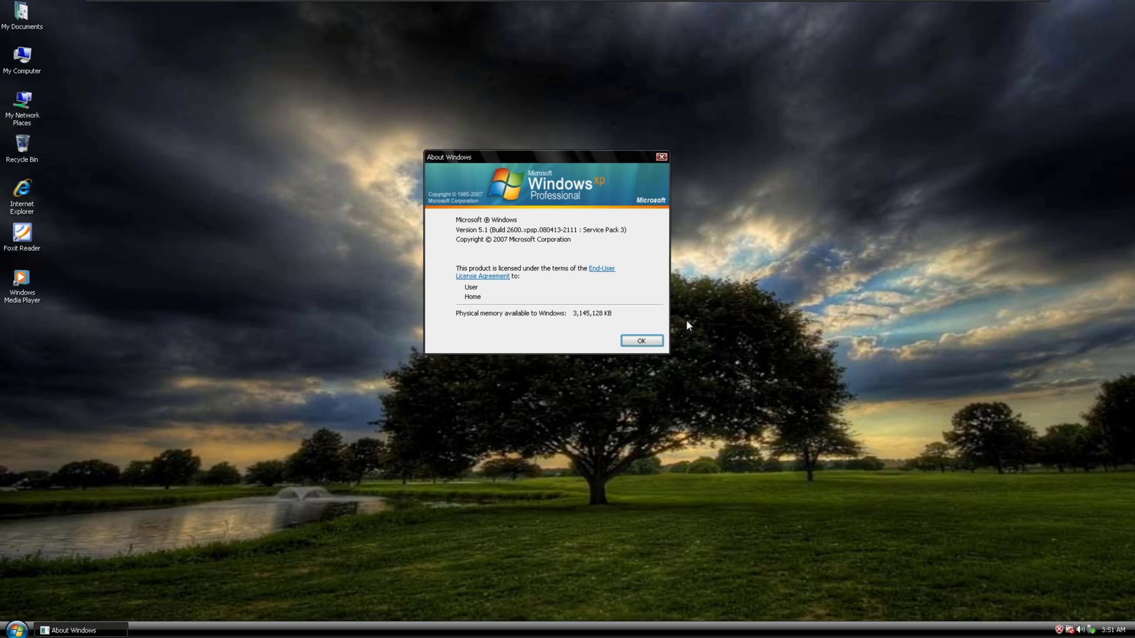
View the End-User License Agreement from About Windows, then close the agreement and the version window.
left_click(602, 269)
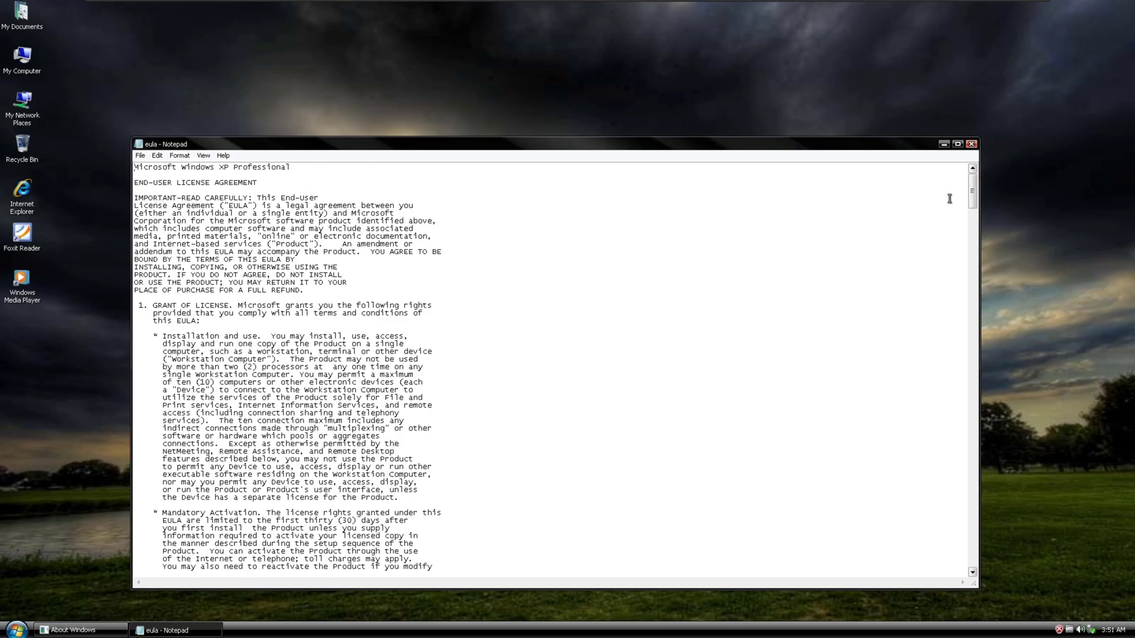
left_click_drag(972, 193, 960, 171)
left_click(971, 144)
left_click(657, 345)
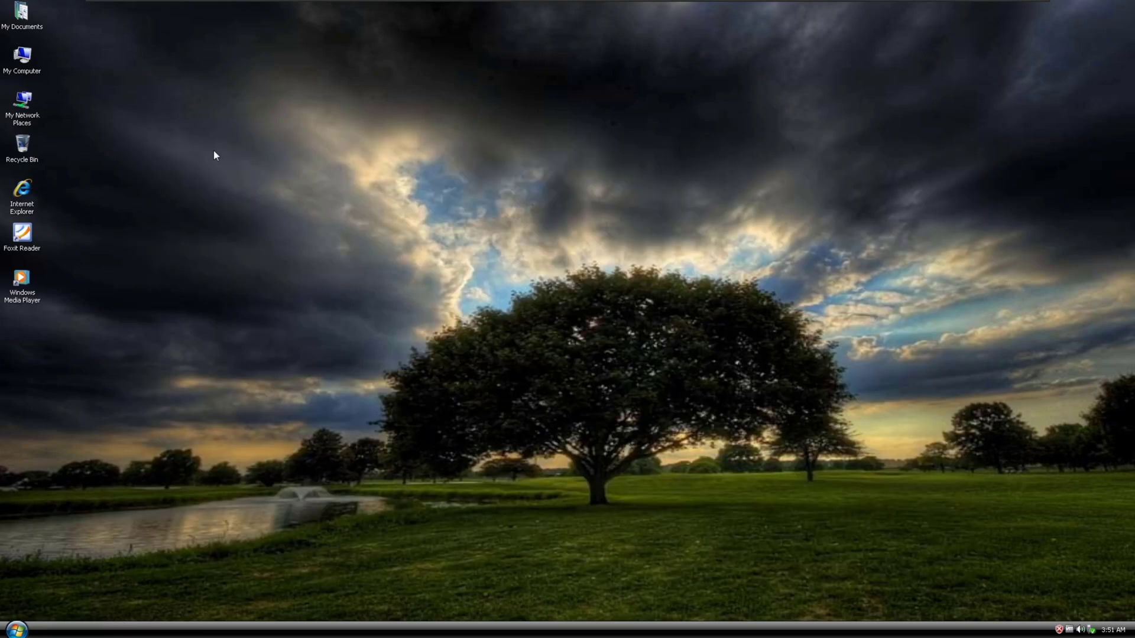
Open My Computer's System Properties and move the window toward the upper middle of the desktop.
right_click(36, 73)
left_click(48, 175)
left_click_drag(328, 160, 528, 106)
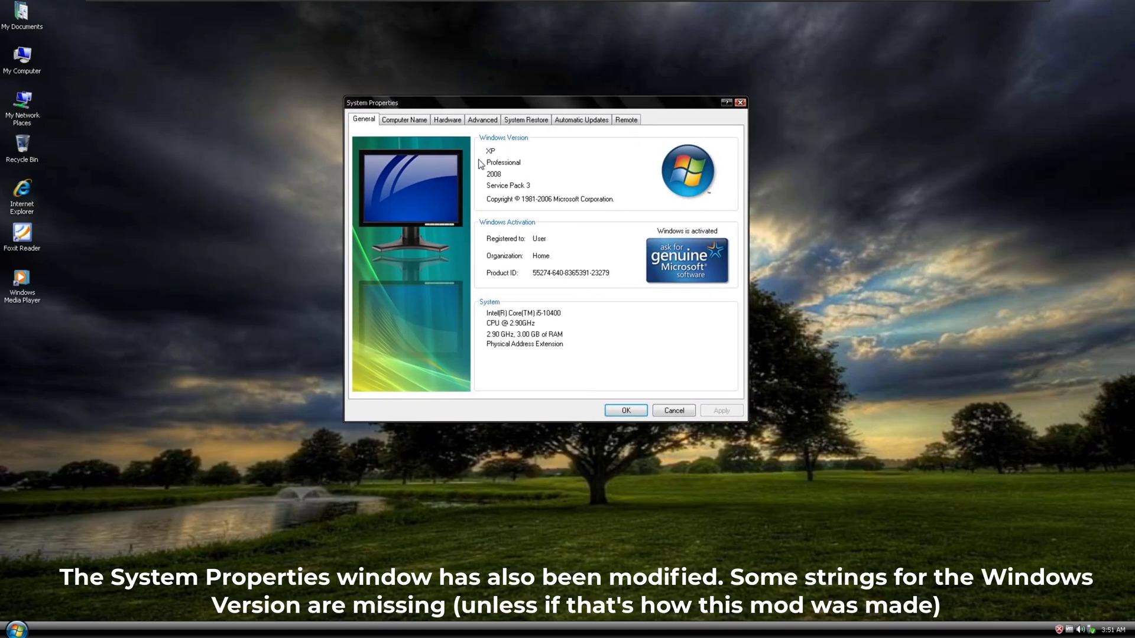
Review every page of System Properties, including System Restore, Automatic Updates and Remote, and close it without changes.
left_click(394, 123)
left_click(446, 122)
left_click(471, 123)
left_click(504, 122)
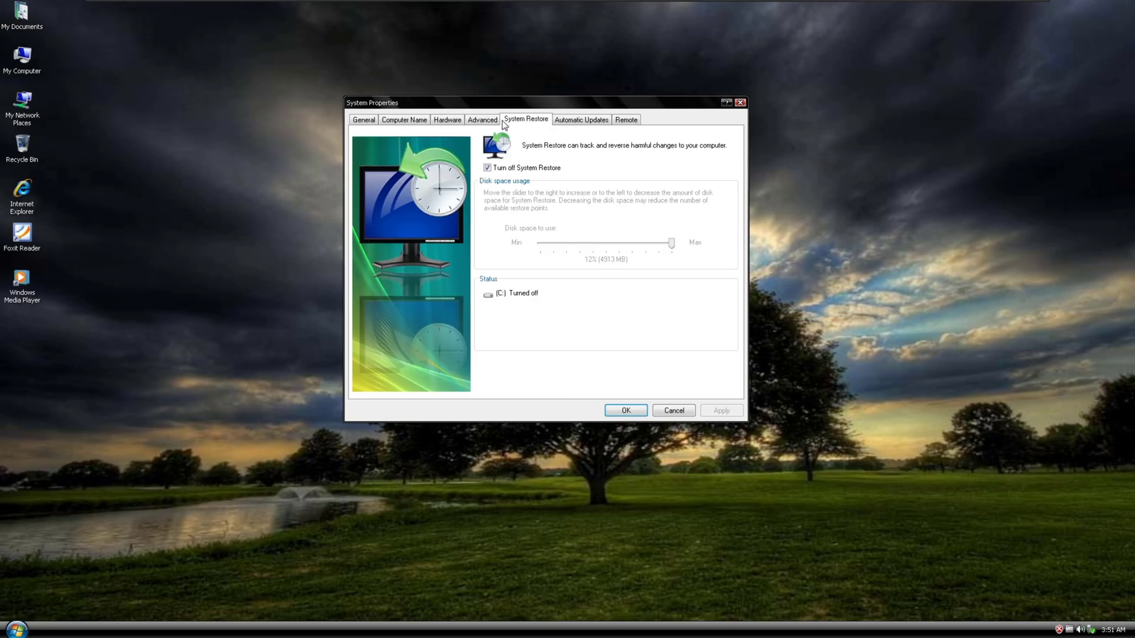
left_click(580, 120)
left_click(625, 121)
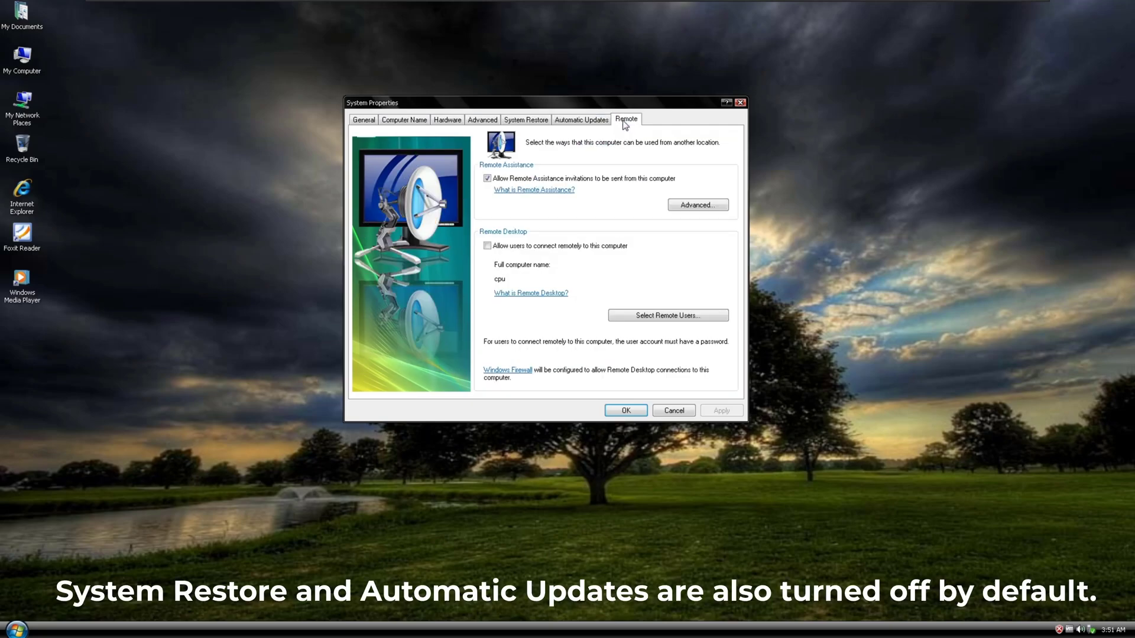
left_click(399, 126)
left_click(362, 121)
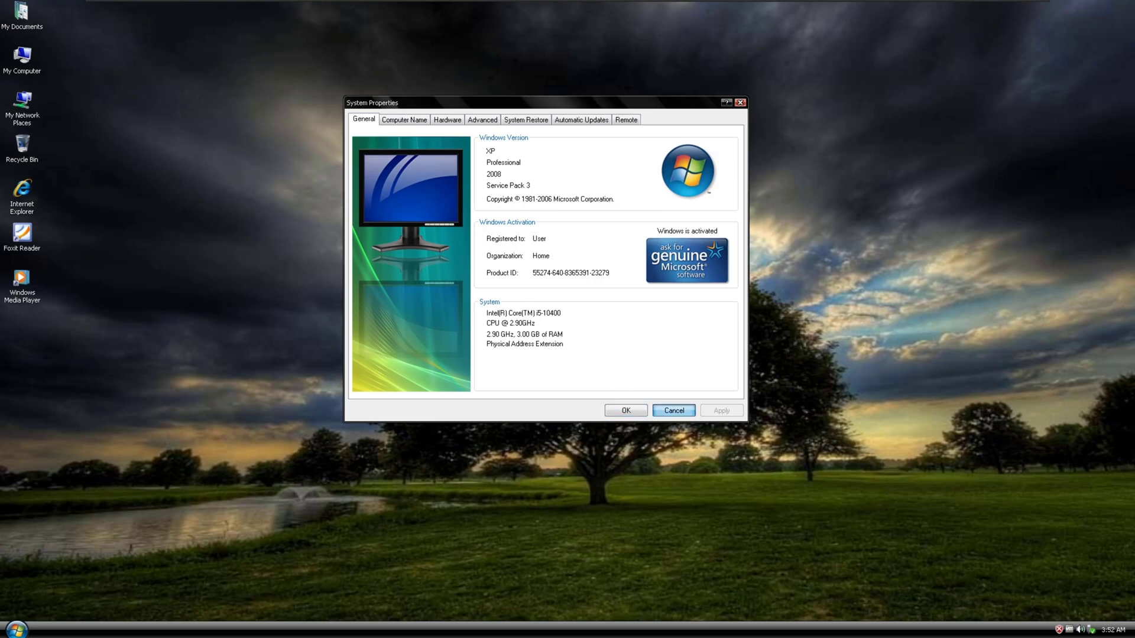
left_click(673, 410)
left_click(83, 264)
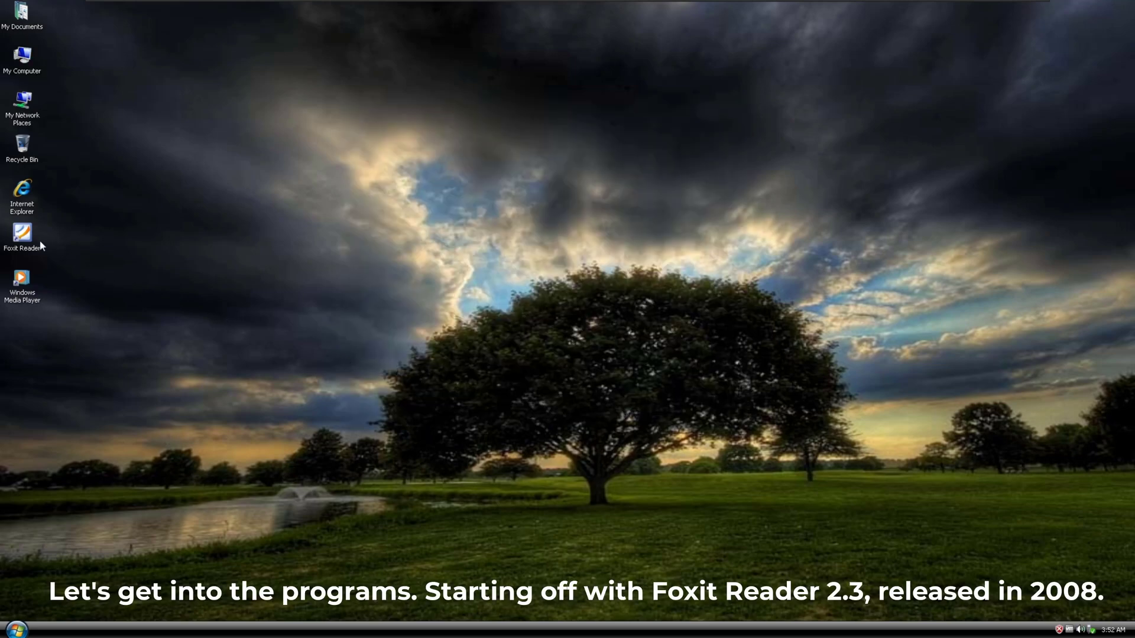
Open Foxit Reader, view its About information, and close the program.
double_click(22, 236)
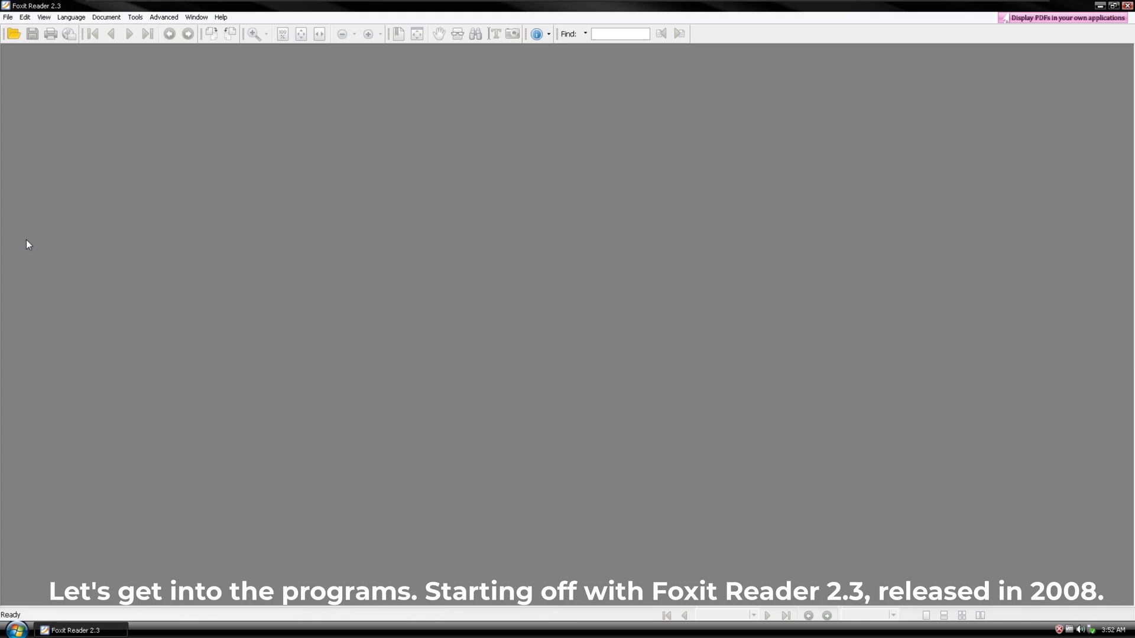
left_click(220, 16)
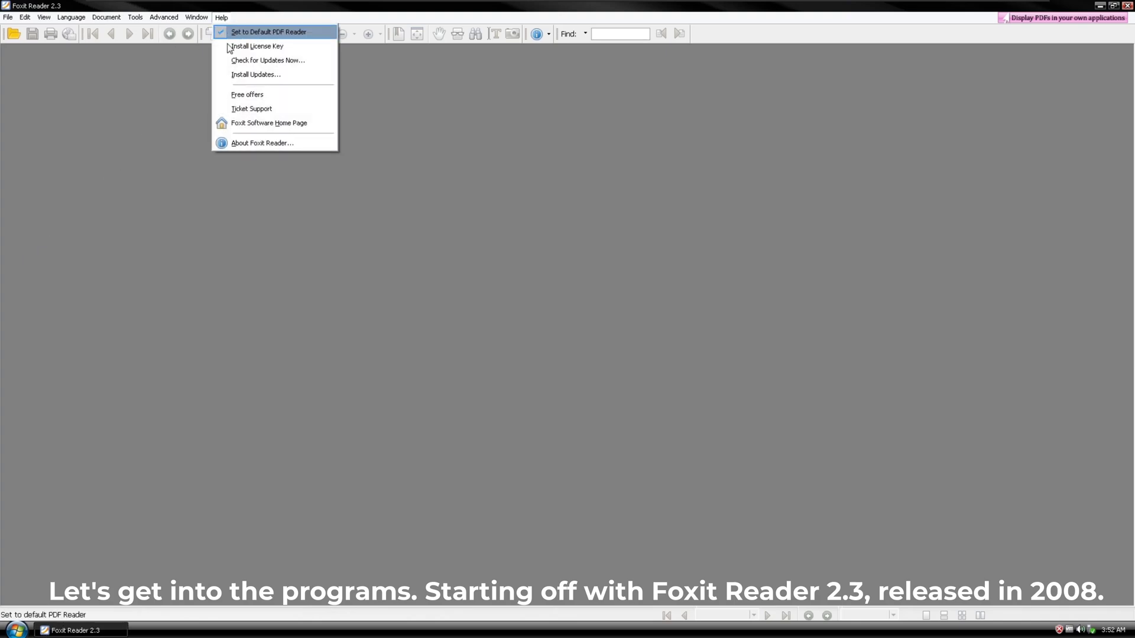
left_click(245, 140)
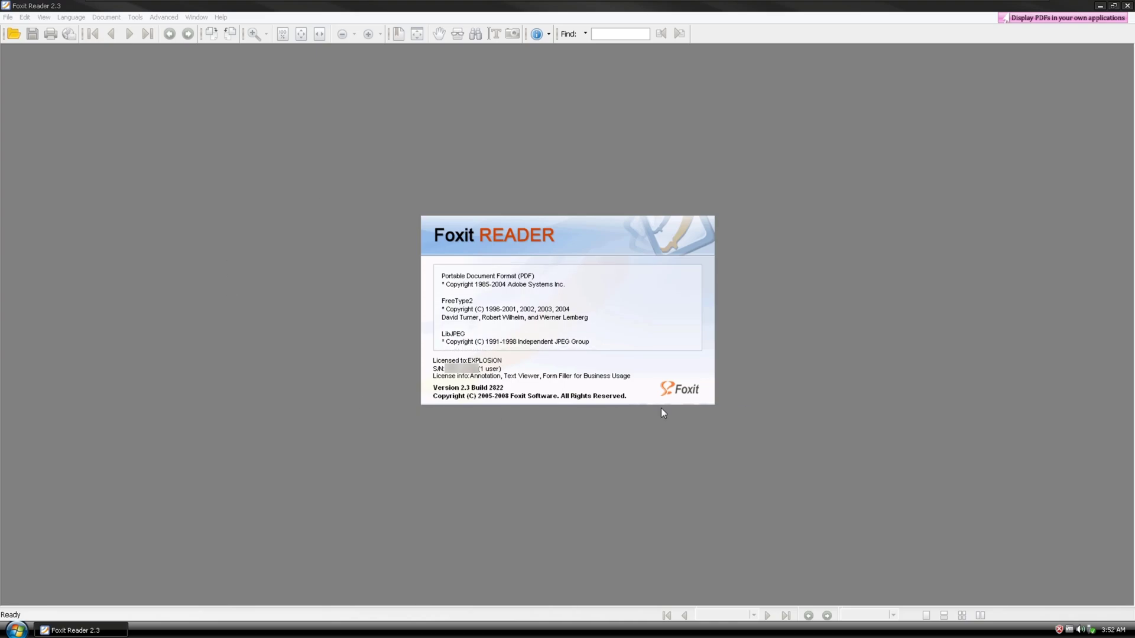
left_click(633, 384)
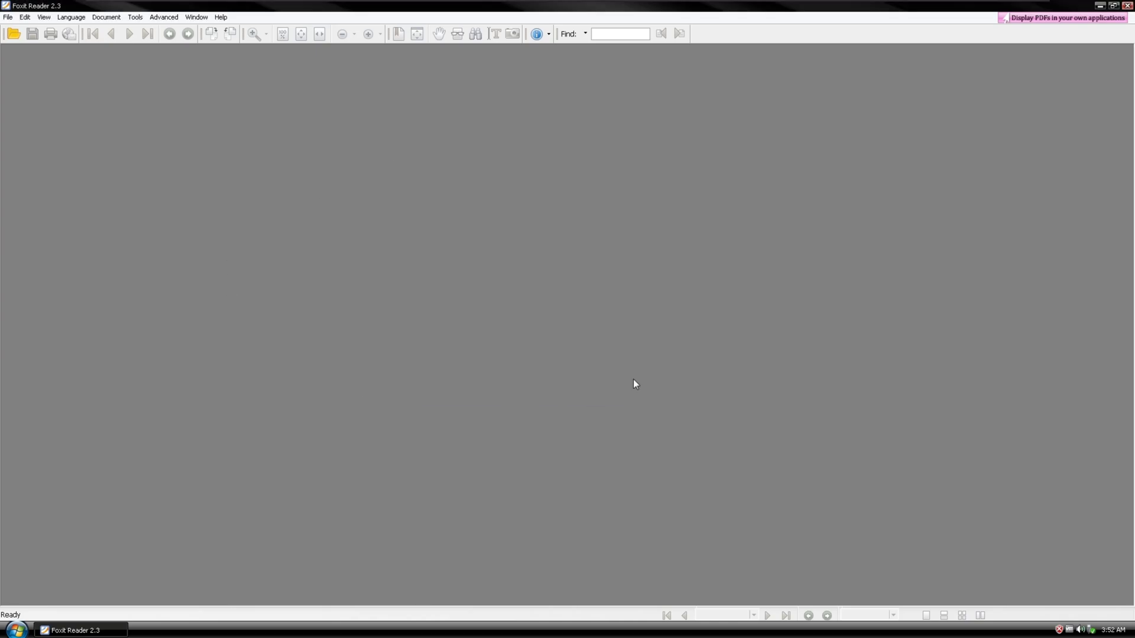
left_click(1128, 6)
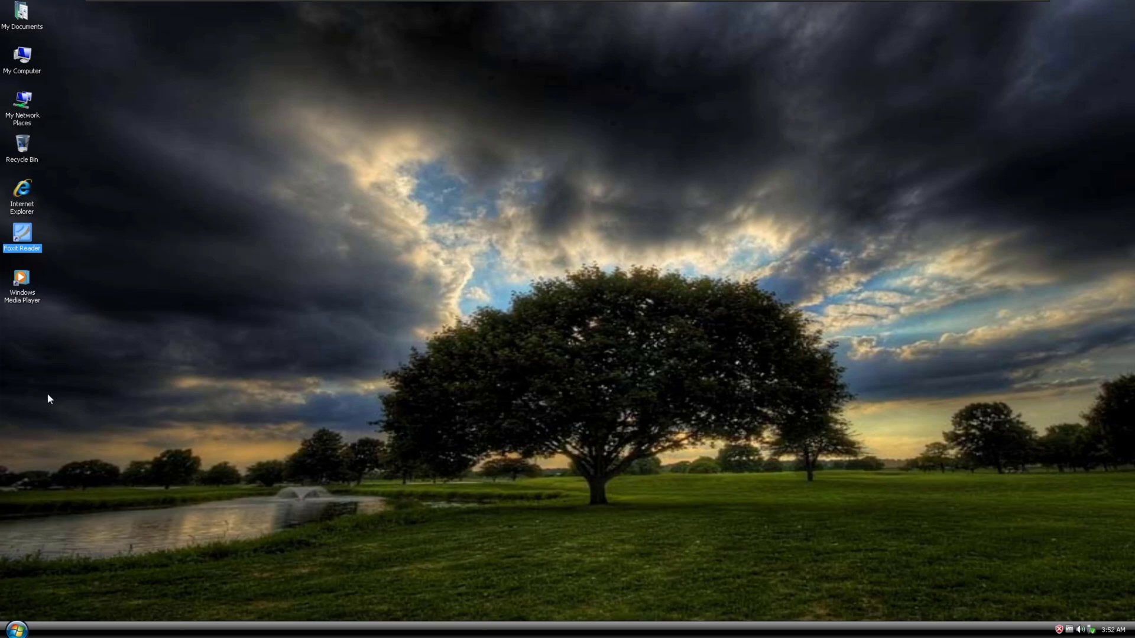
Open Windows Media Player and move its window toward the middle of the desktop.
left_click(25, 205)
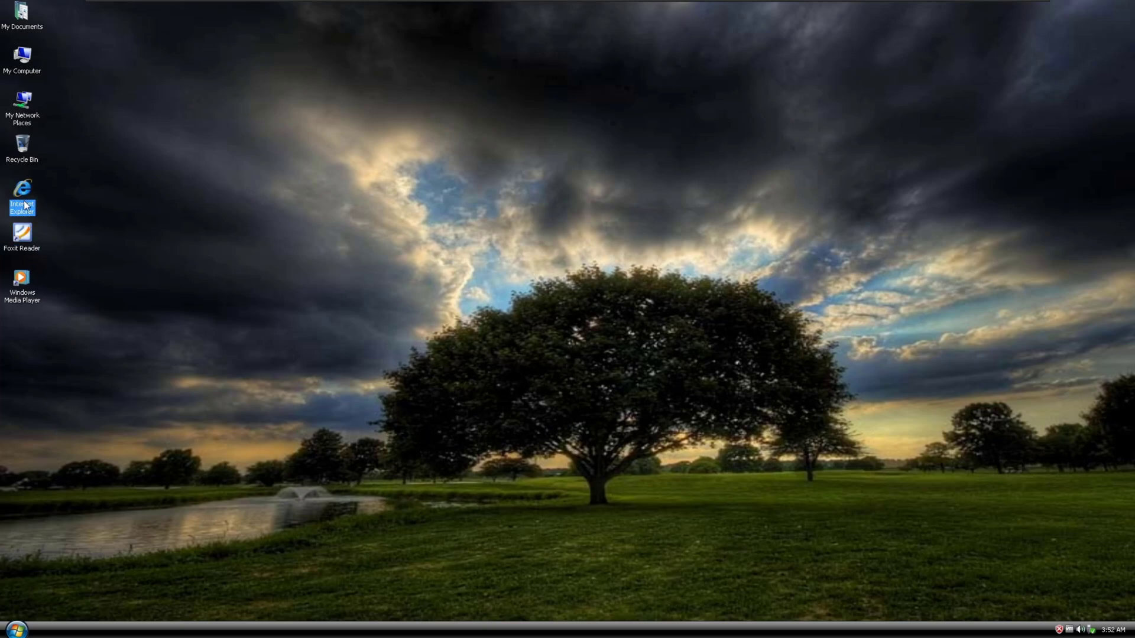
left_click(35, 287)
double_click(35, 288)
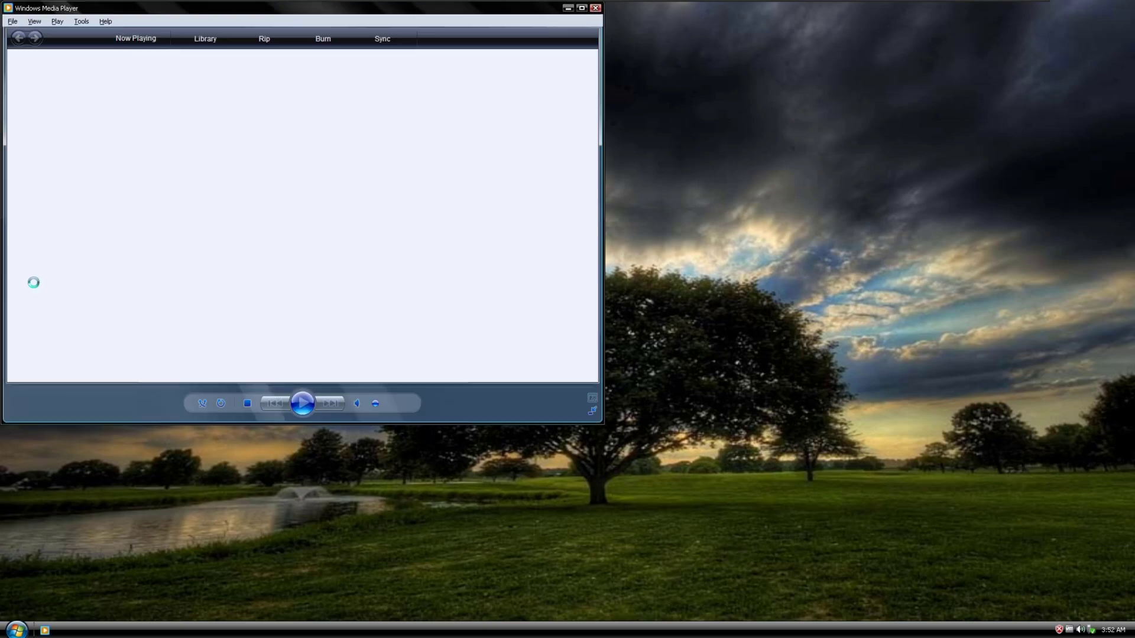
left_click_drag(316, 15, 574, 88)
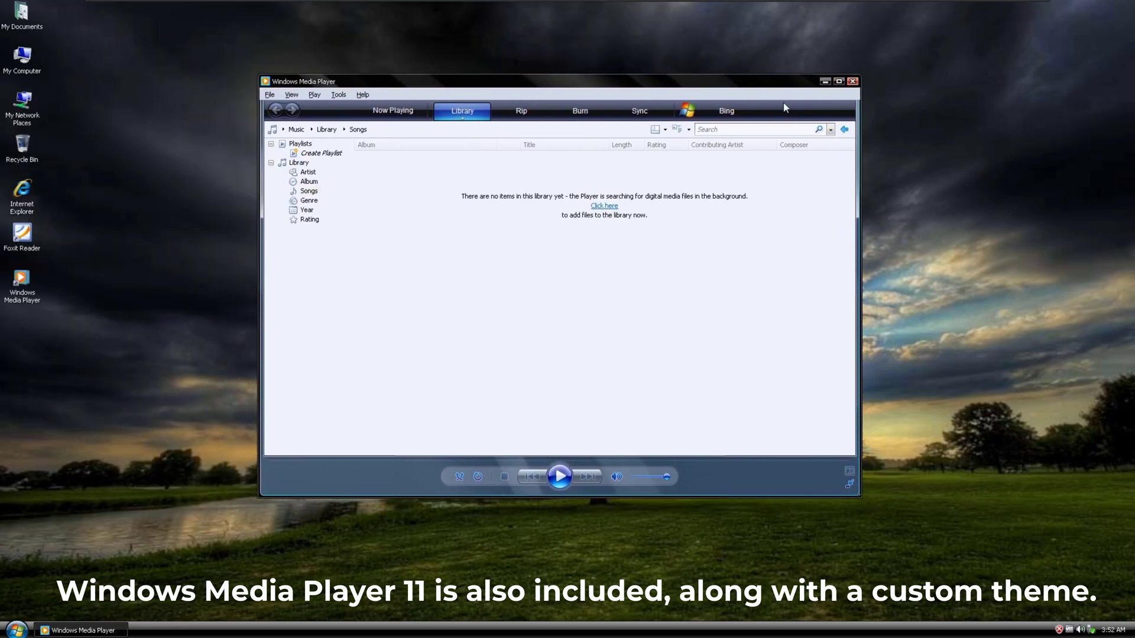
View the About information of Windows Media Player and close the player.
right_click(784, 102)
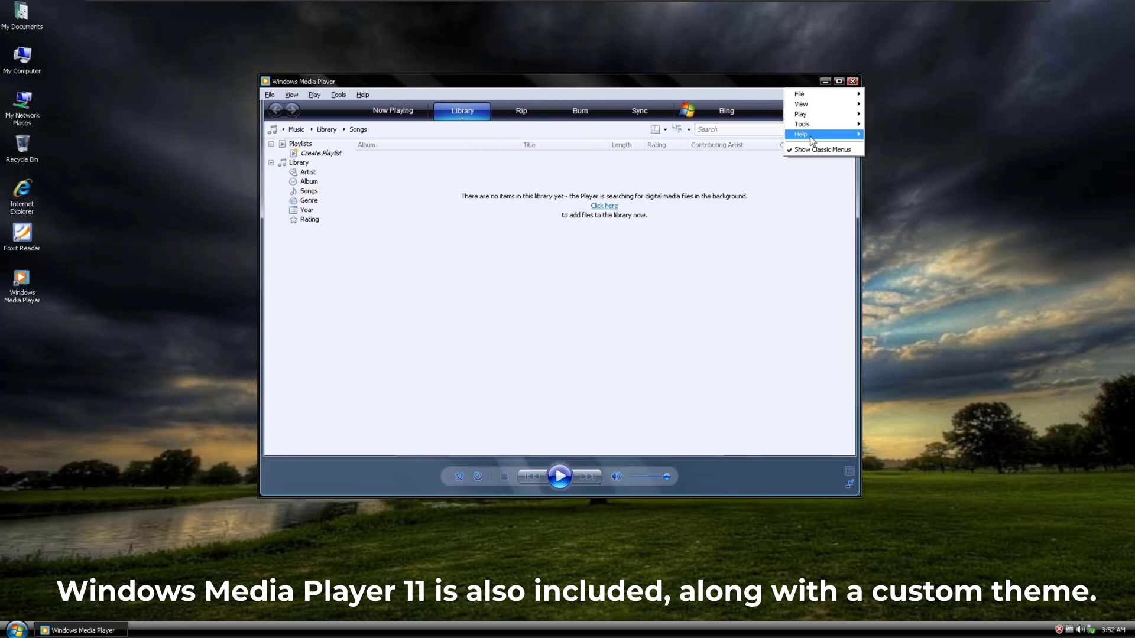
mouse_move(819, 135)
left_click(902, 190)
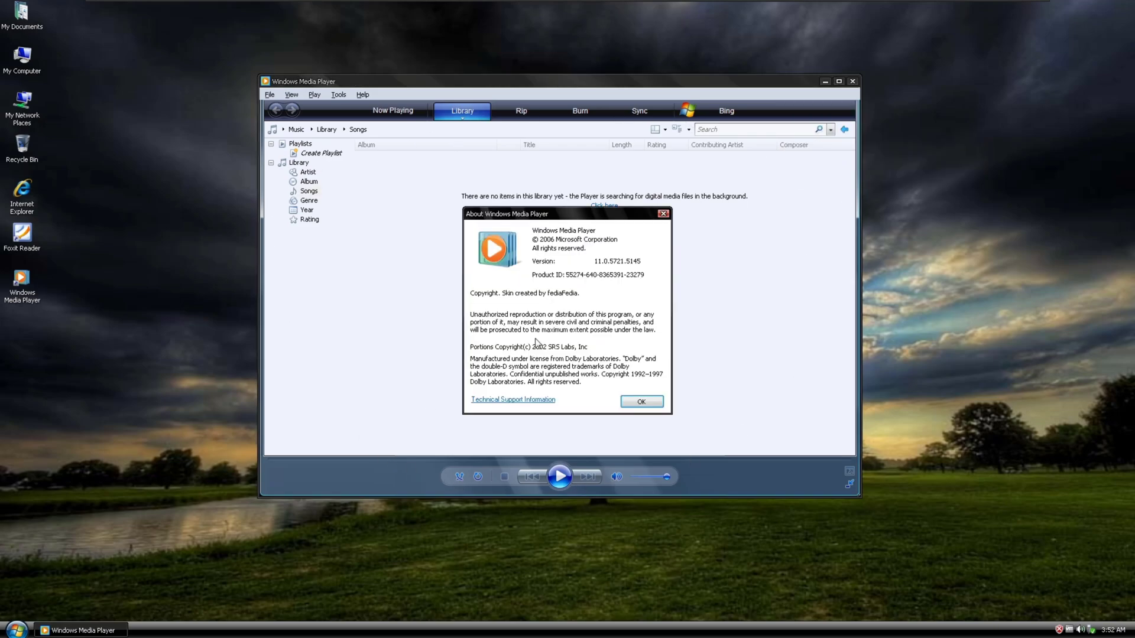
left_click(645, 402)
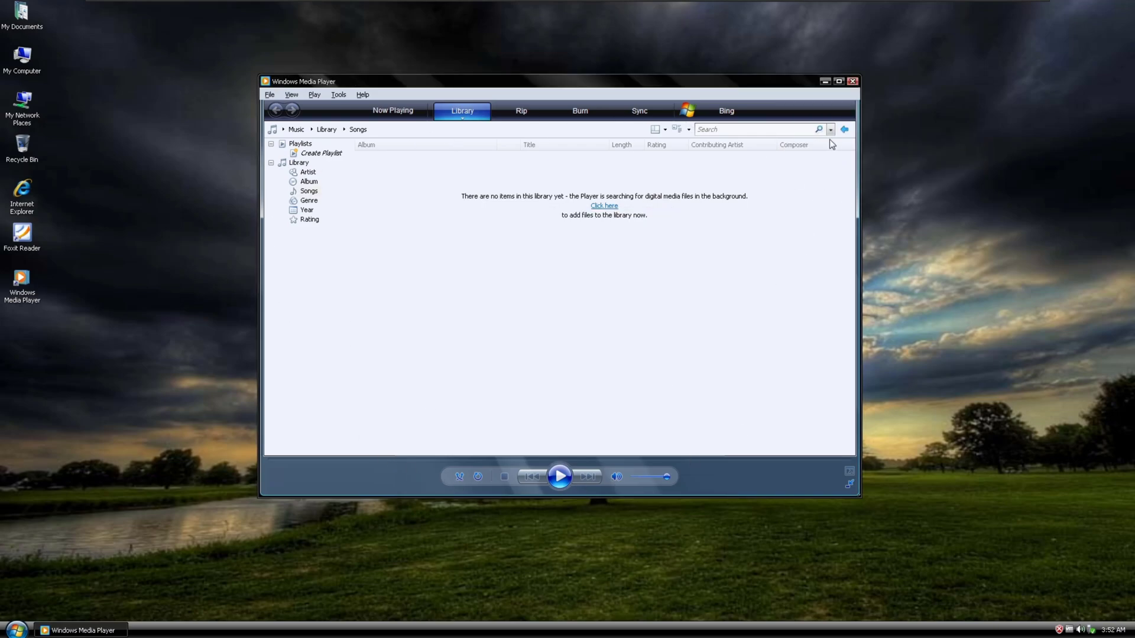
left_click(852, 81)
Open Internet Explorer, postpone the Phishing Filter choice with Ask me later, and accept the Google Toolbar welcome settings.
double_click(26, 188)
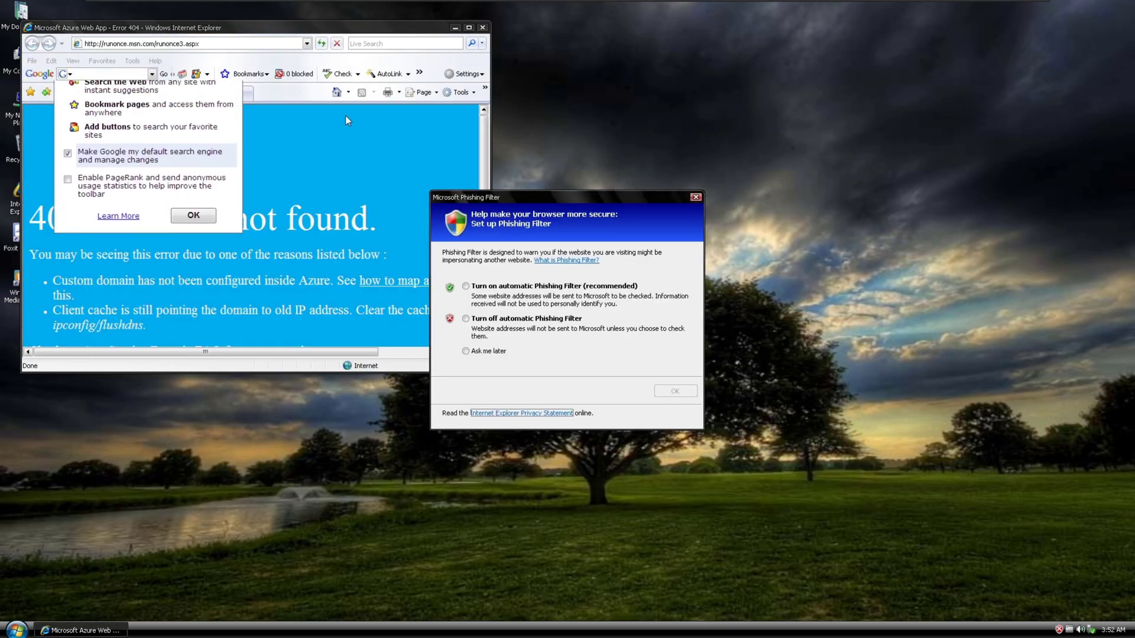
left_click(503, 351)
left_click(673, 392)
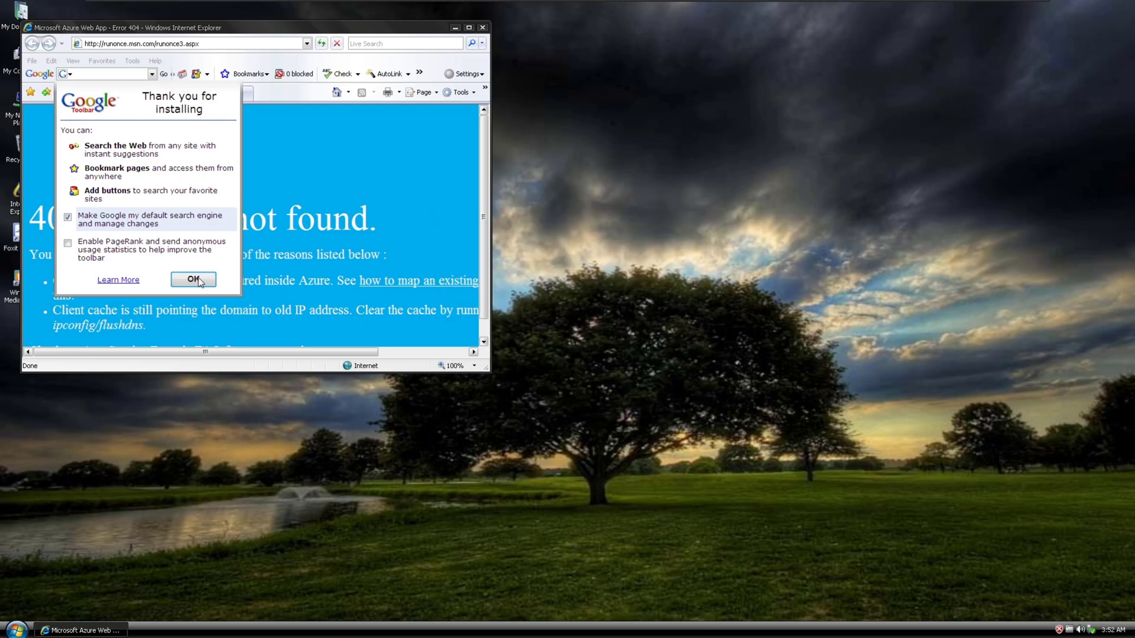
left_click(196, 279)
View the About information of Internet Explorer and bring up System Information.
left_click(460, 92)
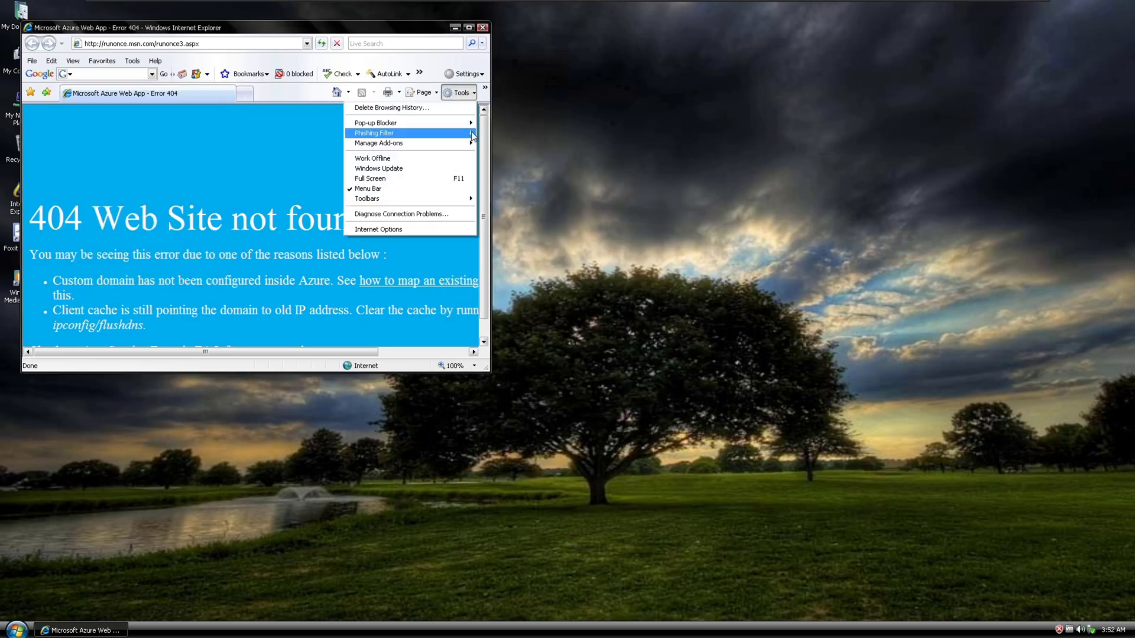
left_click(484, 90)
left_click(488, 111)
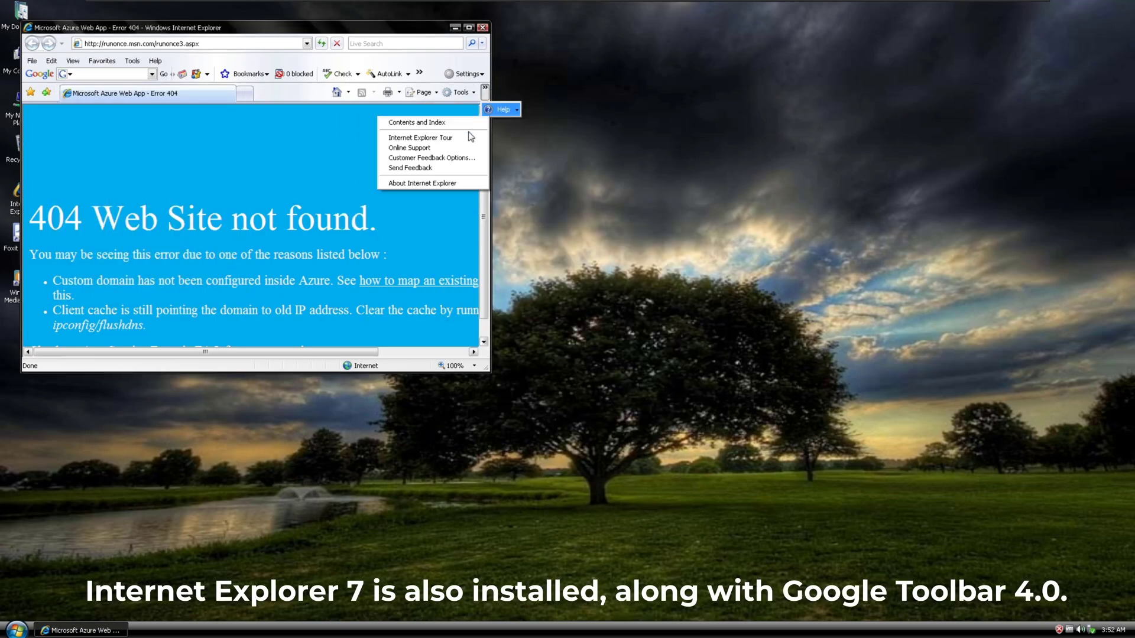
left_click(449, 190)
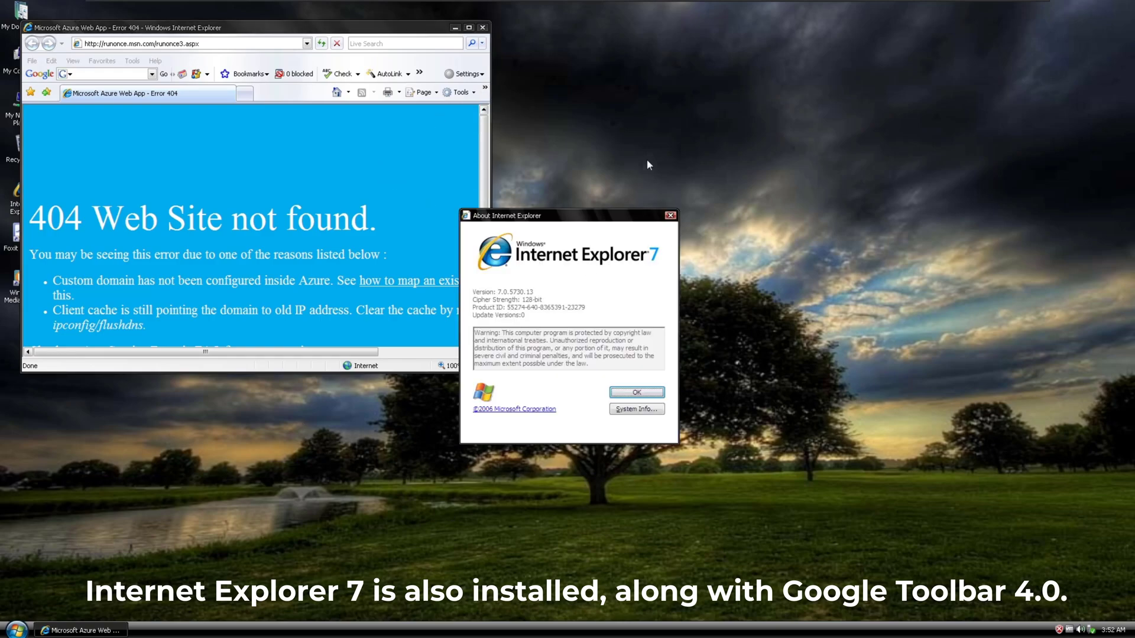
left_click(645, 393)
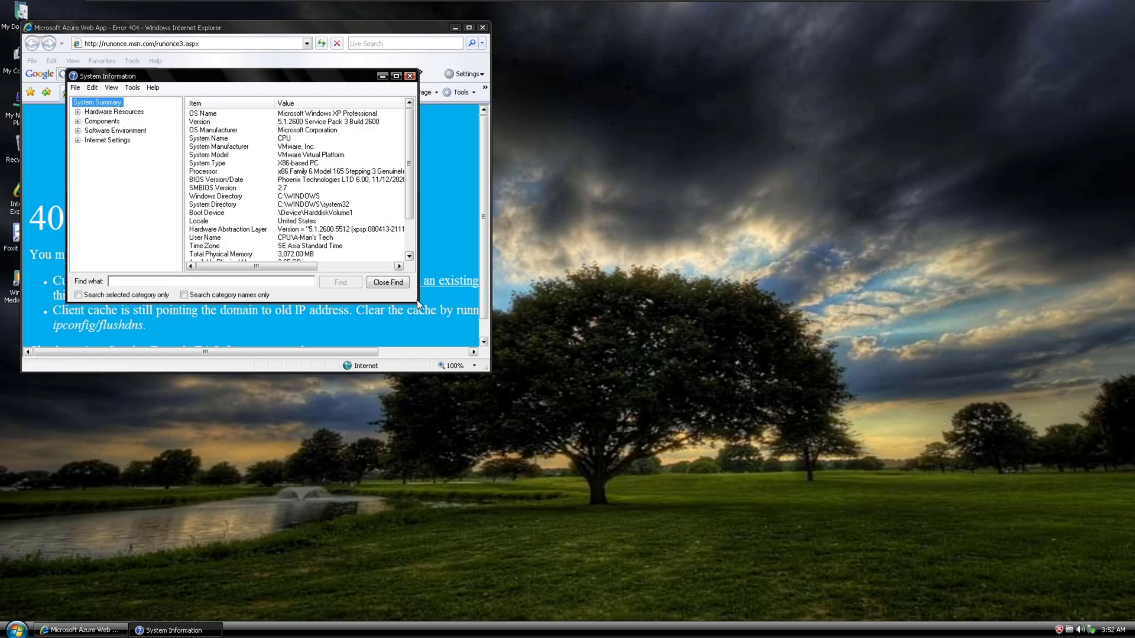
Widen the System Information window, select the Time Zone entry in the System Summary, and close the window.
left_click_drag(417, 299, 556, 302)
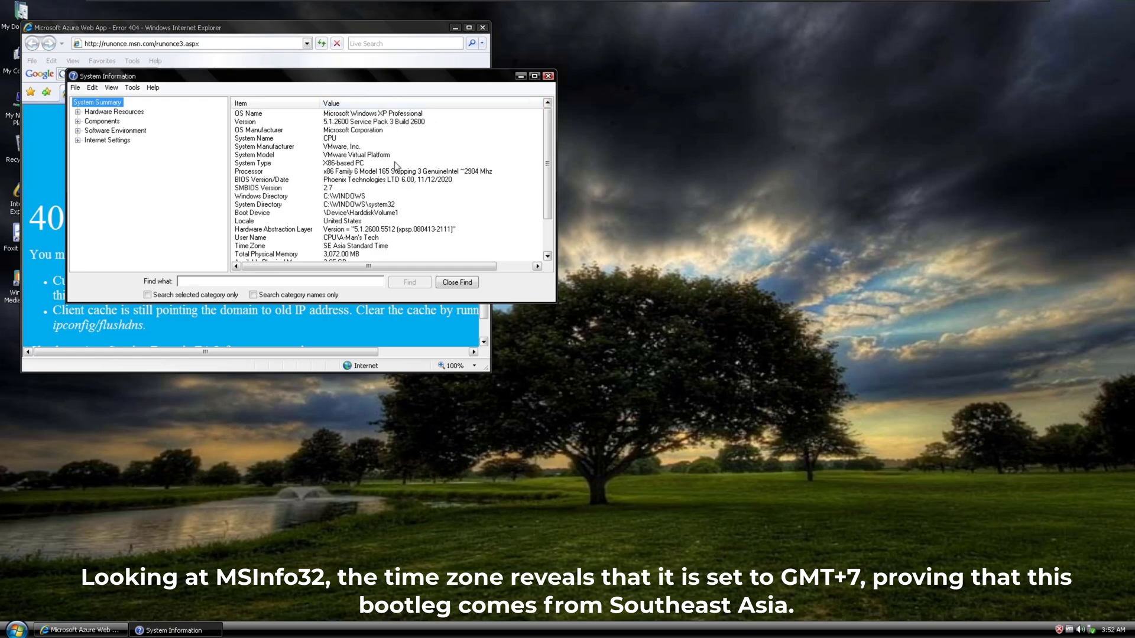
left_click(377, 246)
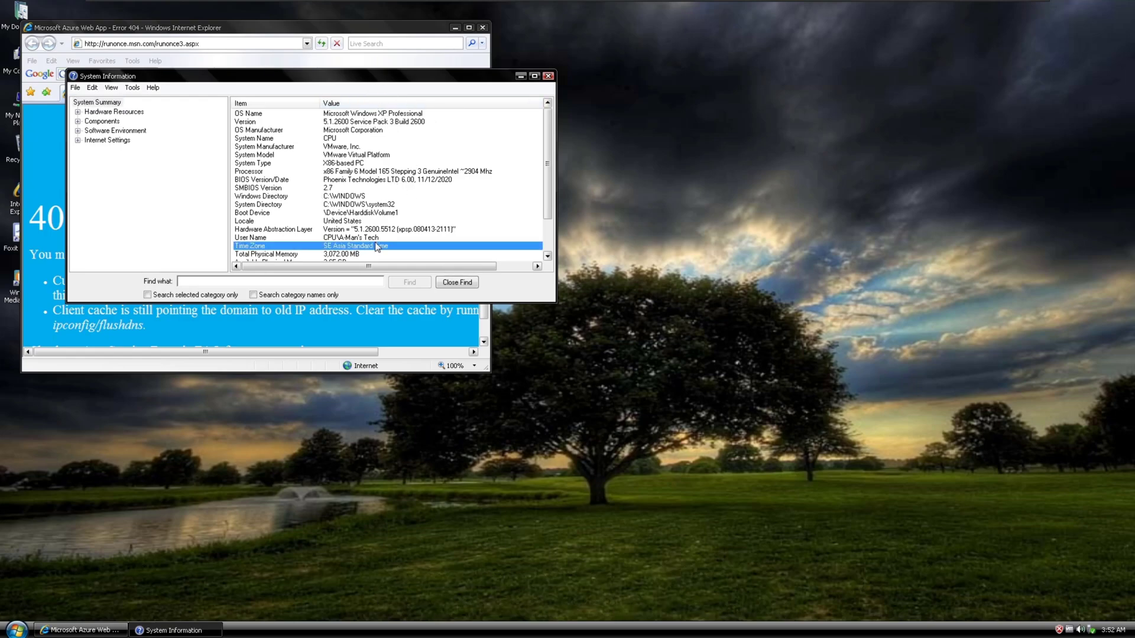
left_click(548, 77)
Inspect the Time Zone and Date & Time settings in Date and Time Properties and cancel without changes.
double_click(1111, 631)
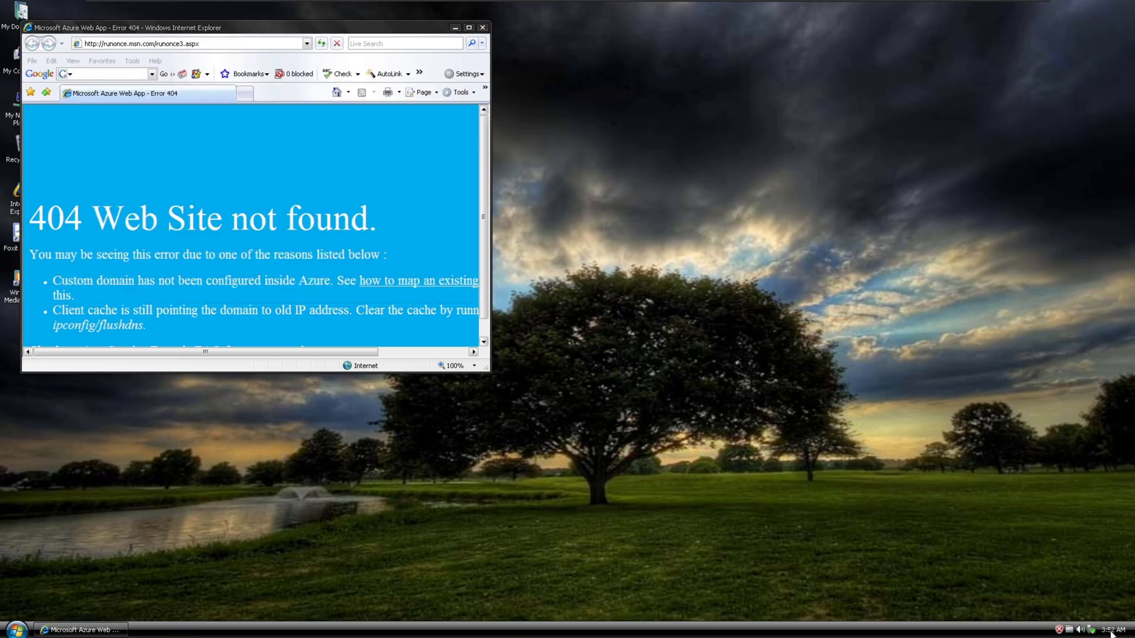
left_click(145, 106)
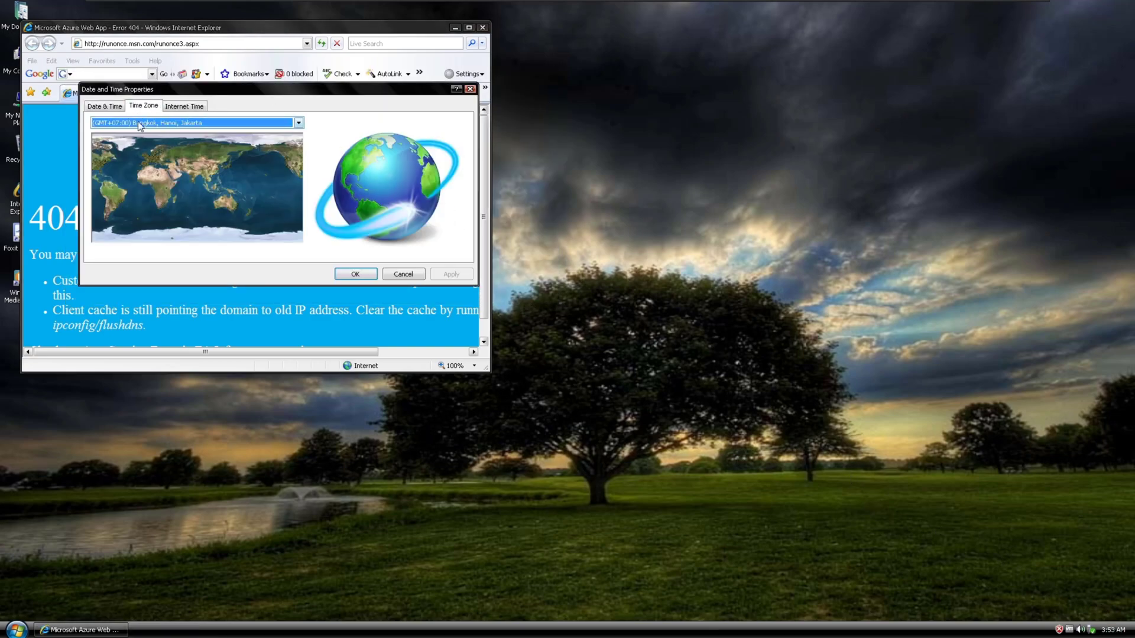
left_click(110, 105)
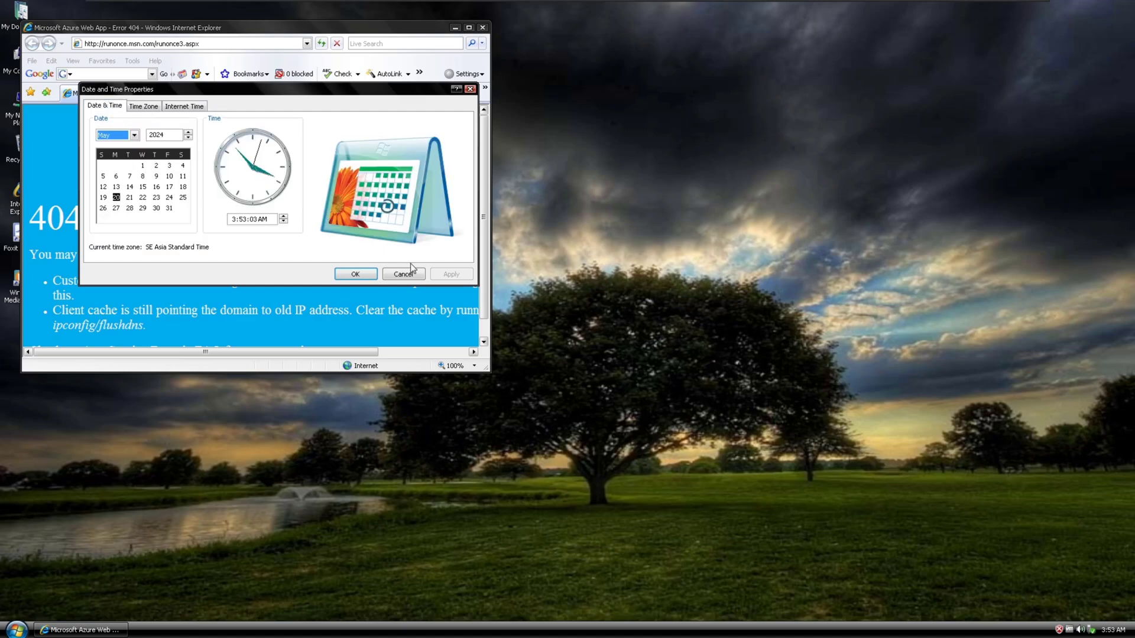
left_click(405, 274)
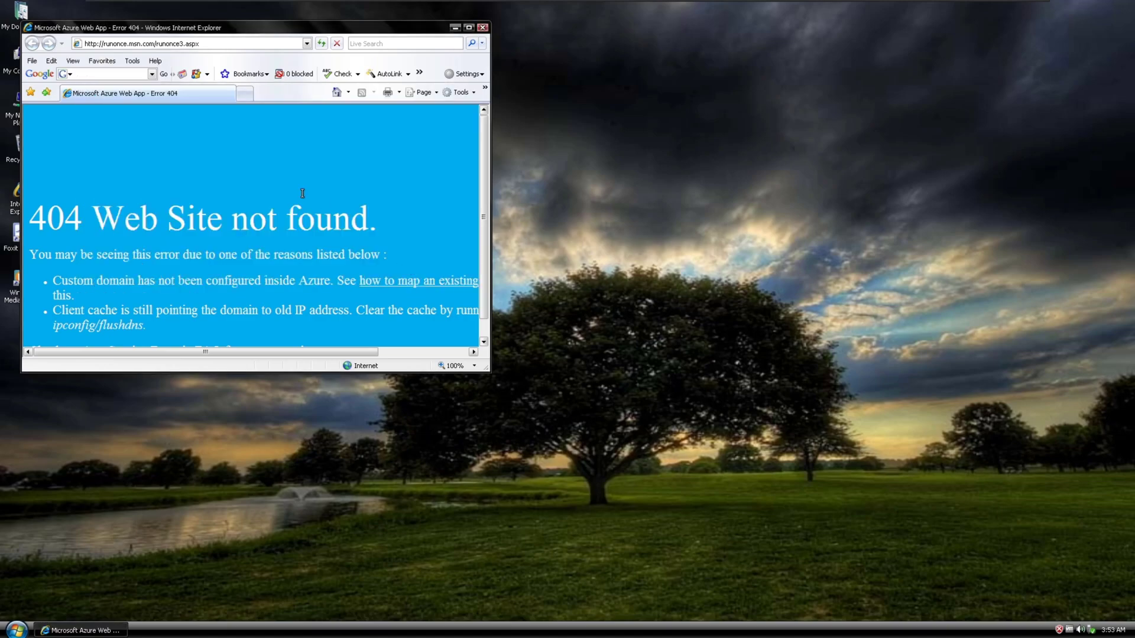
View the About information of Google Toolbar, dismiss it, and close Internet Explorer.
right_click(49, 72)
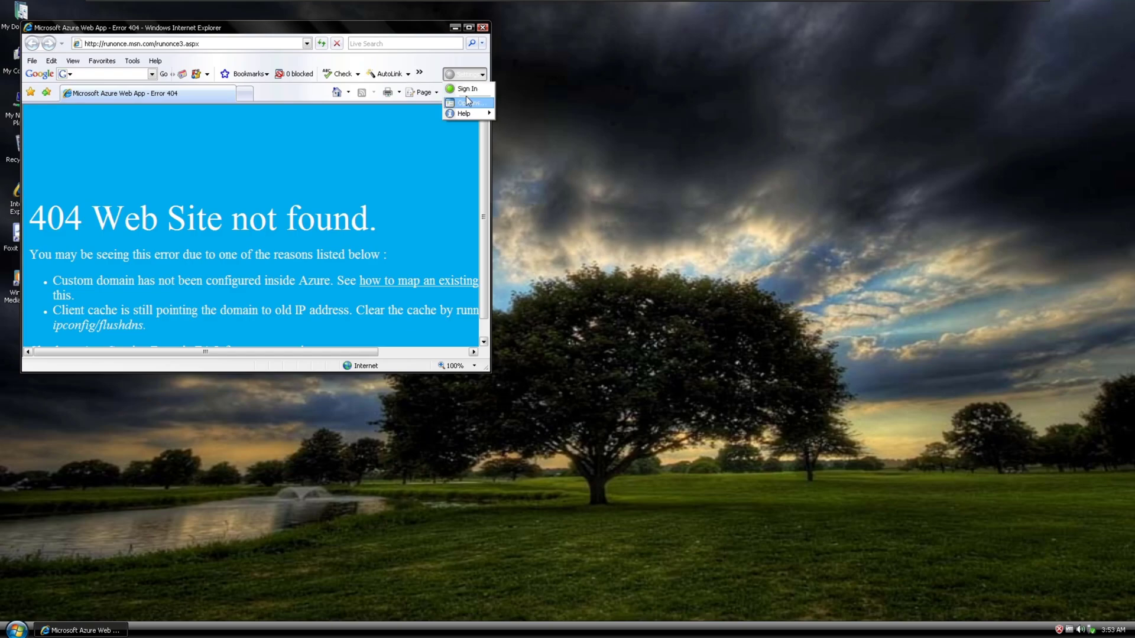
mouse_move(465, 112)
left_click(520, 145)
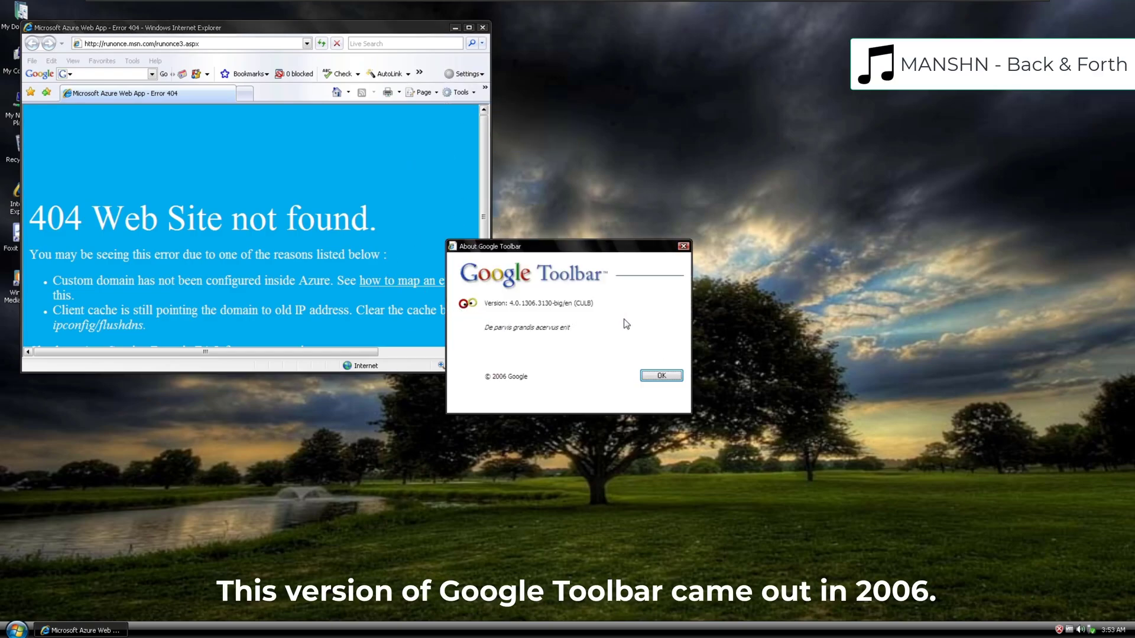
left_click(662, 375)
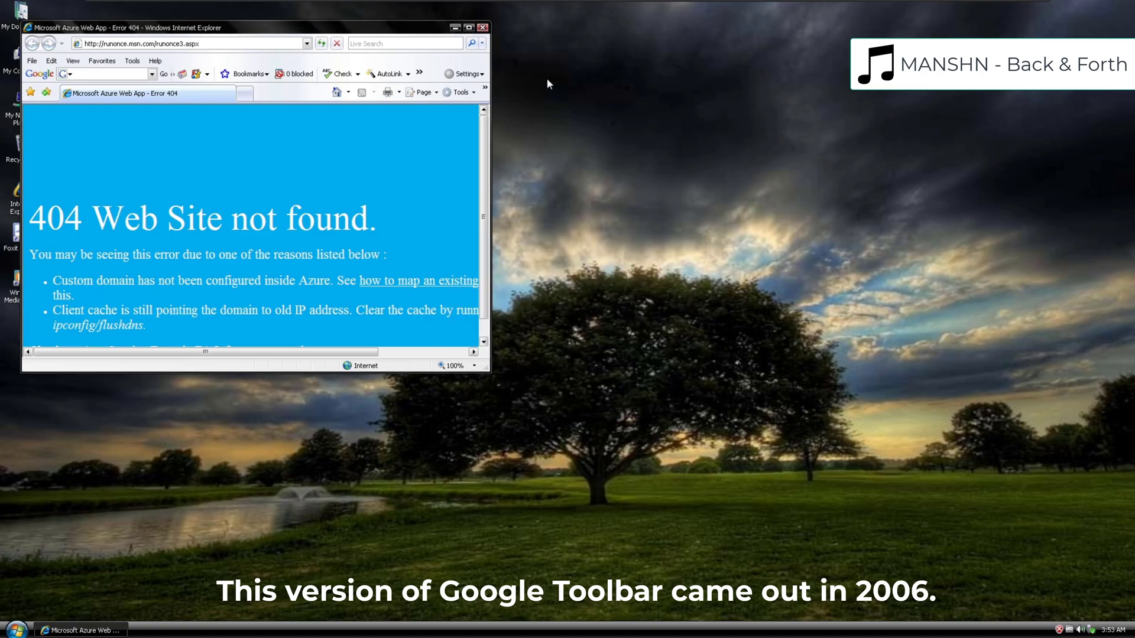
left_click(483, 27)
Browse the installed programs in the Start menu, examining the Accessories, System Tools, Administrative Tools, Games and Startup folders.
left_click(16, 630)
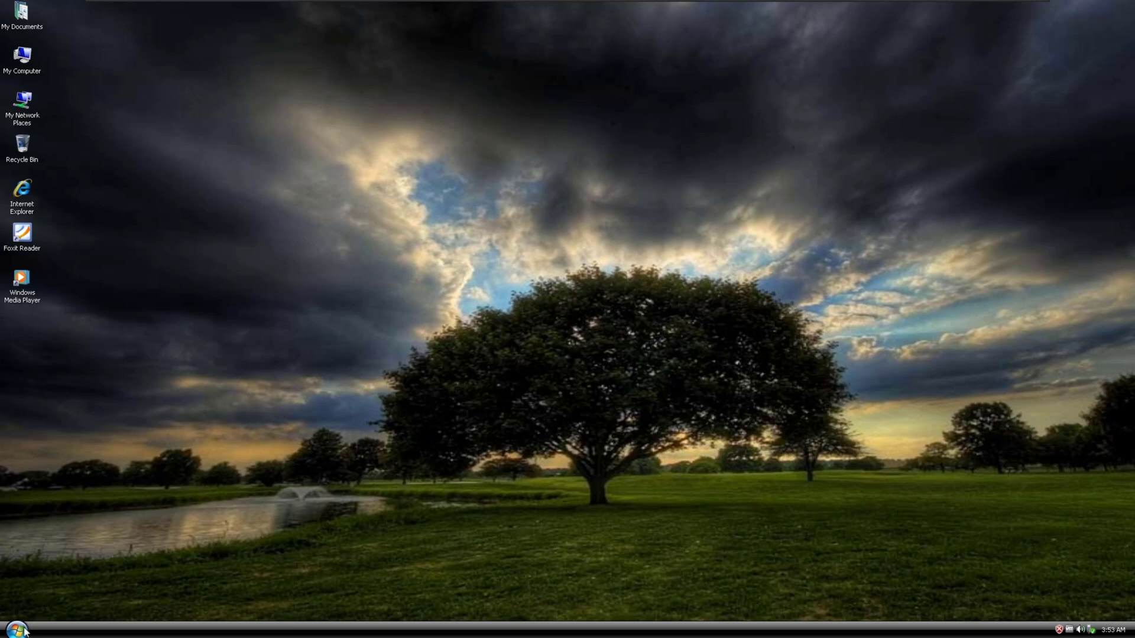
mouse_move(53, 590)
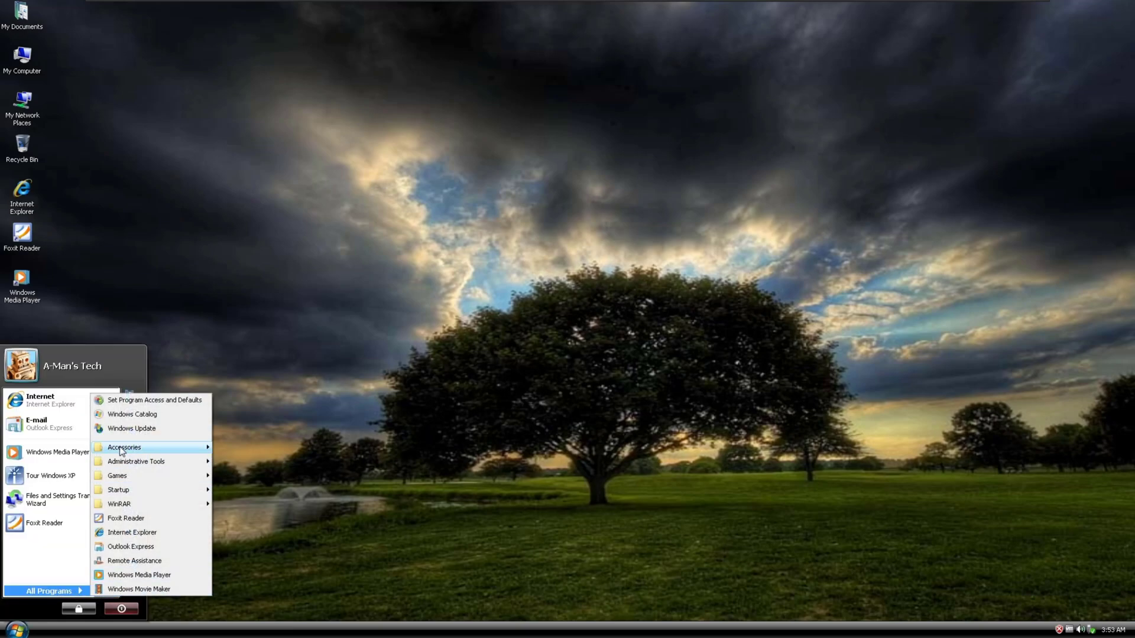
mouse_move(130, 447)
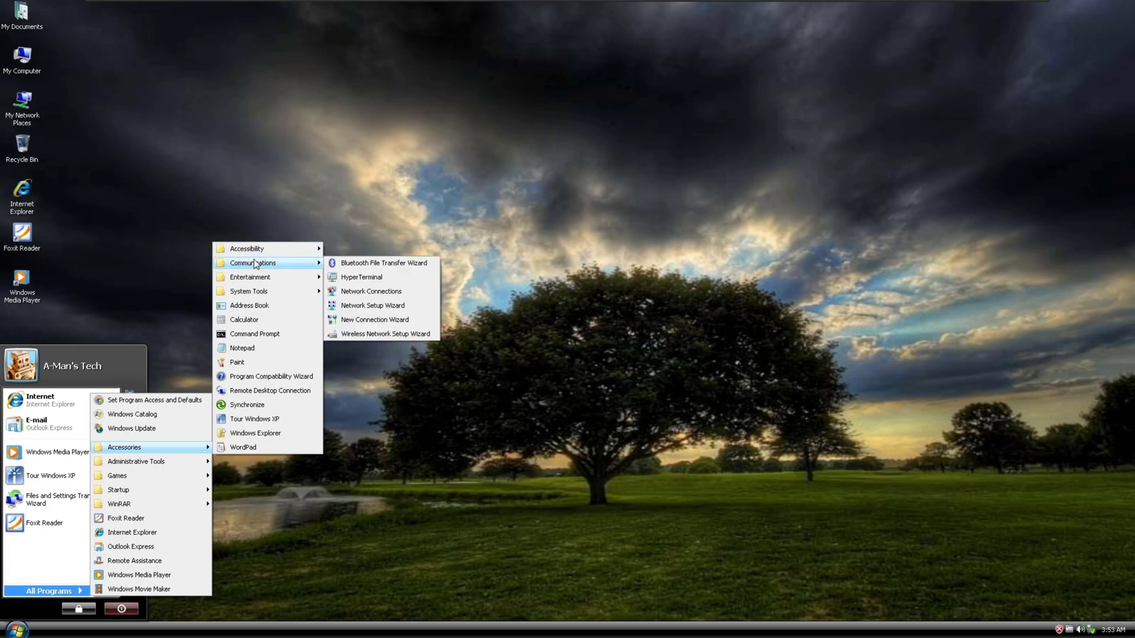
mouse_move(252, 296)
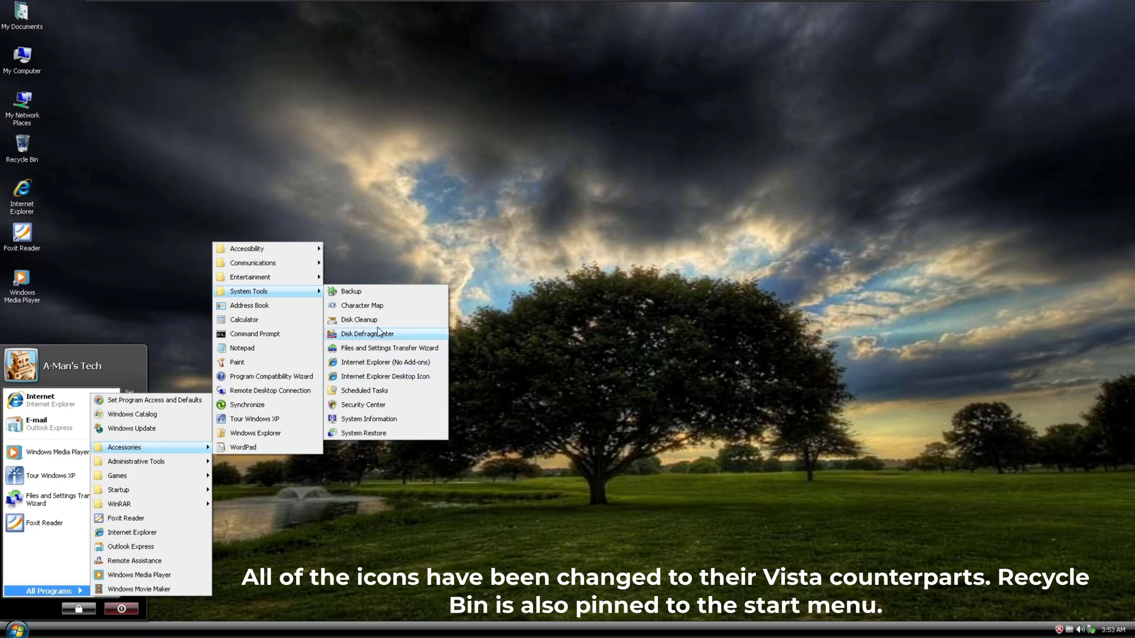
mouse_move(206, 466)
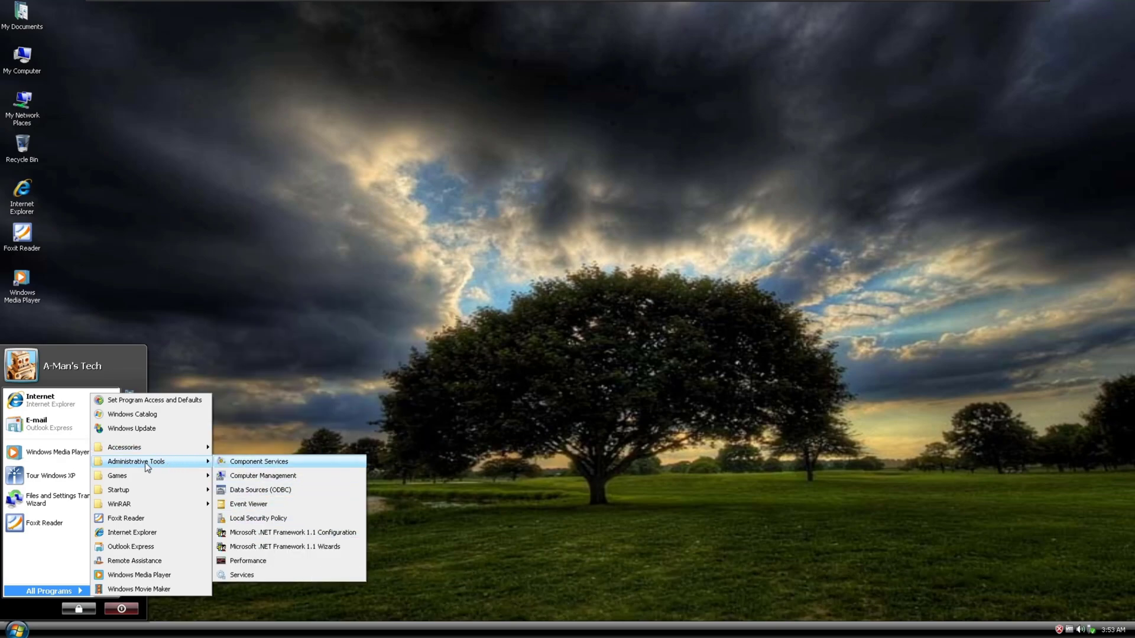
mouse_move(124, 480)
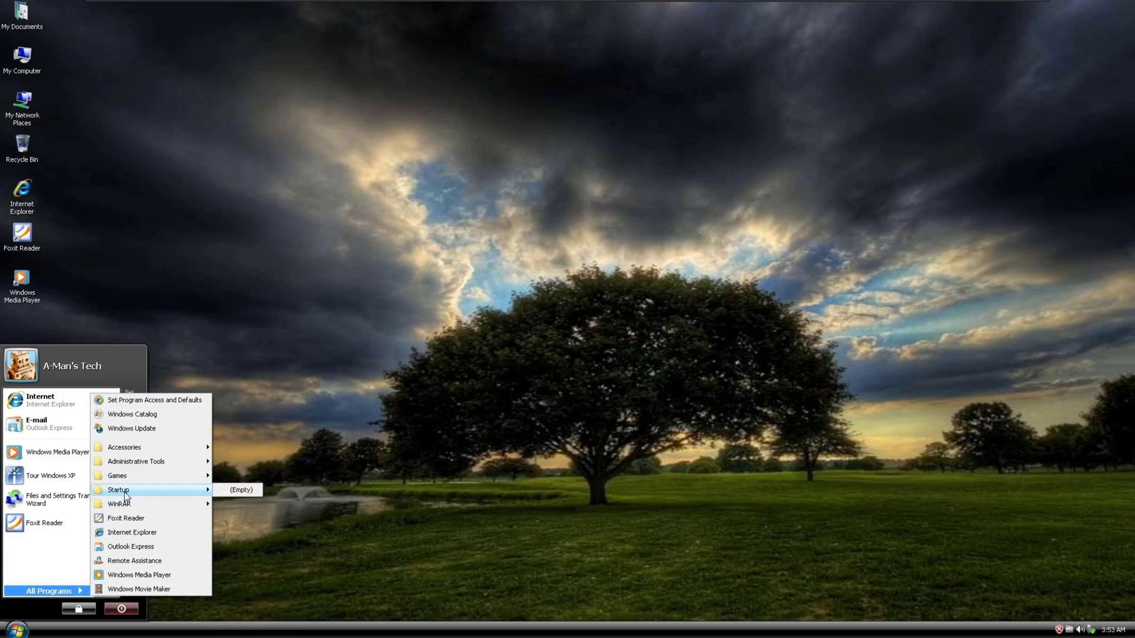
Open WinRAR, view its About information, and close the program.
left_click(231, 517)
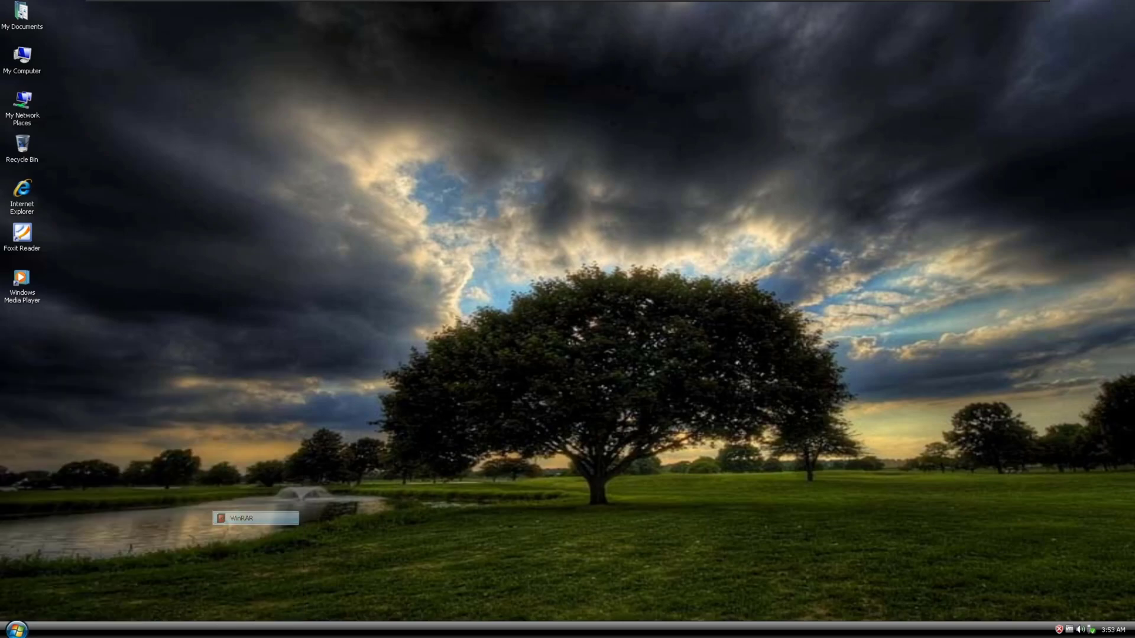
left_click(267, 142)
left_click(292, 185)
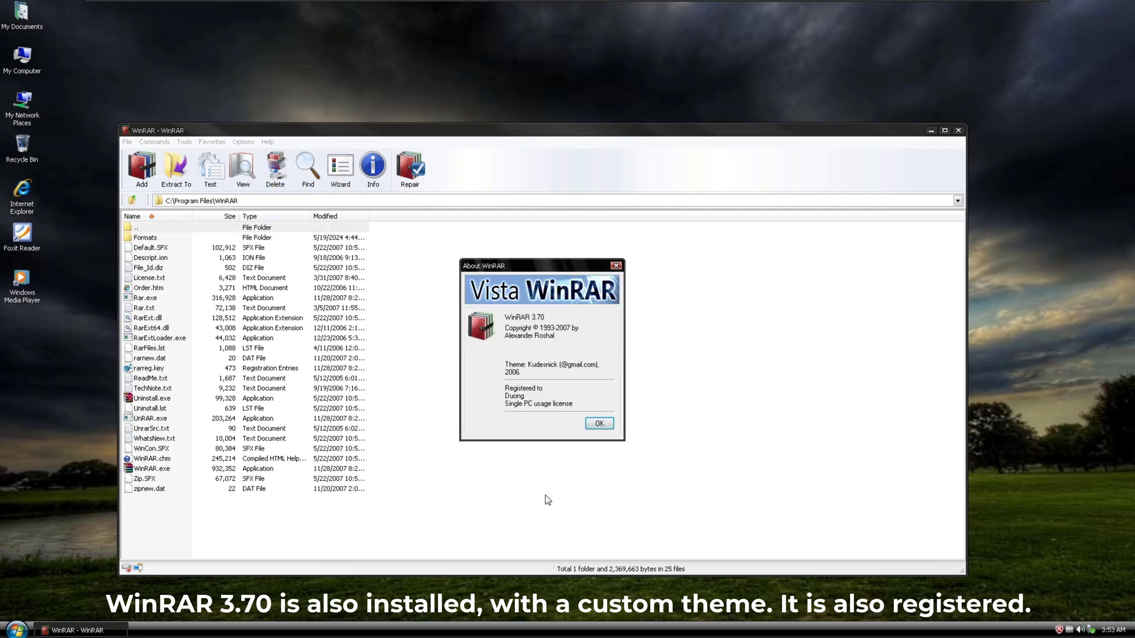
left_click(600, 423)
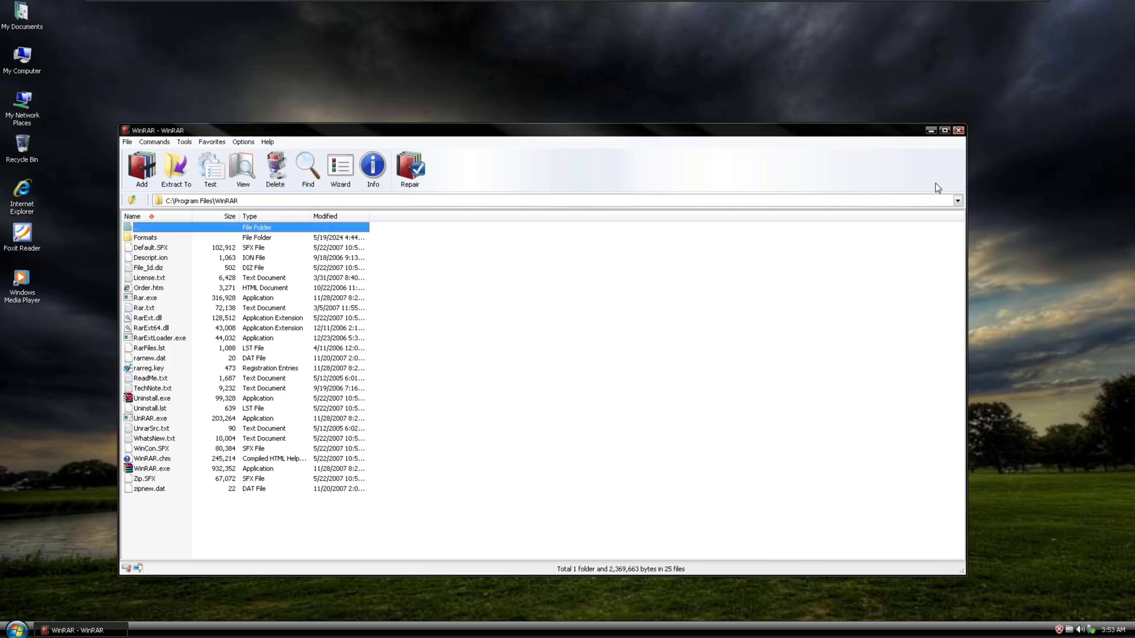
left_click(960, 131)
Open Control Panel and go to Other Control Panel Options.
left_click(17, 629)
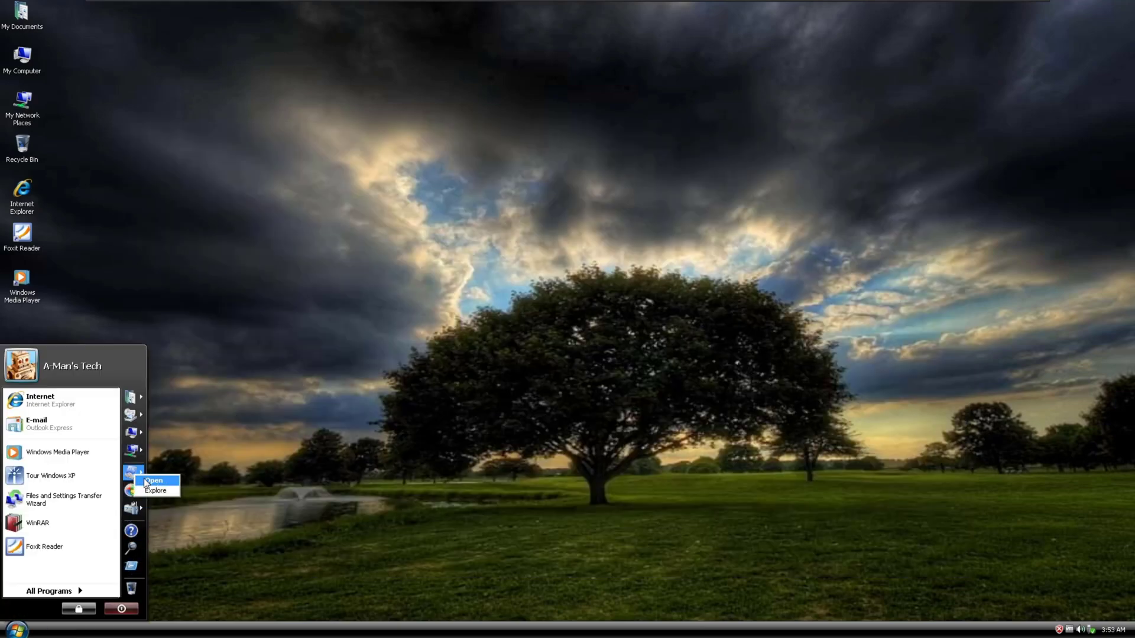
left_click(155, 479)
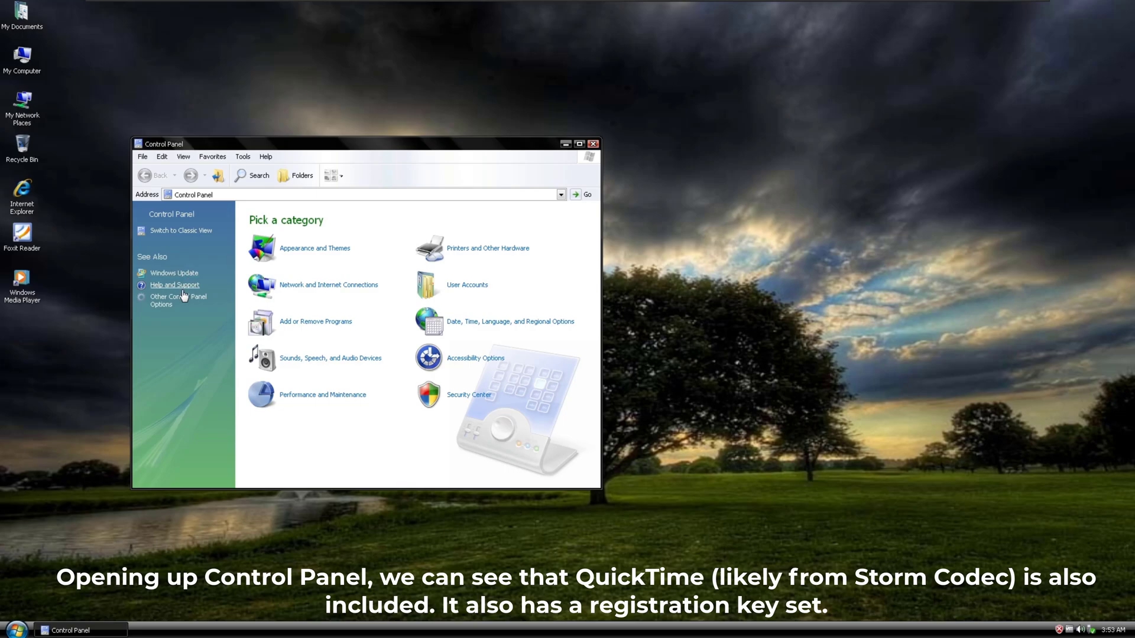
left_click(173, 302)
left_click(856, 19)
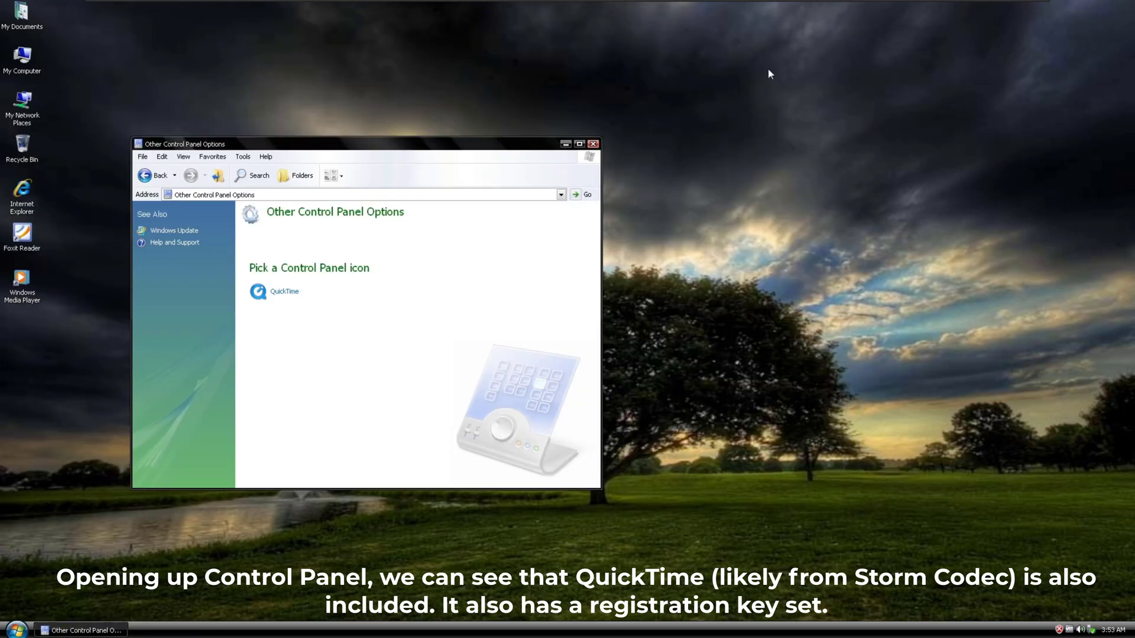
Open the QuickTime preferences, view the About QuickTime information, and cancel the preferences.
left_click(281, 290)
left_click(168, 212)
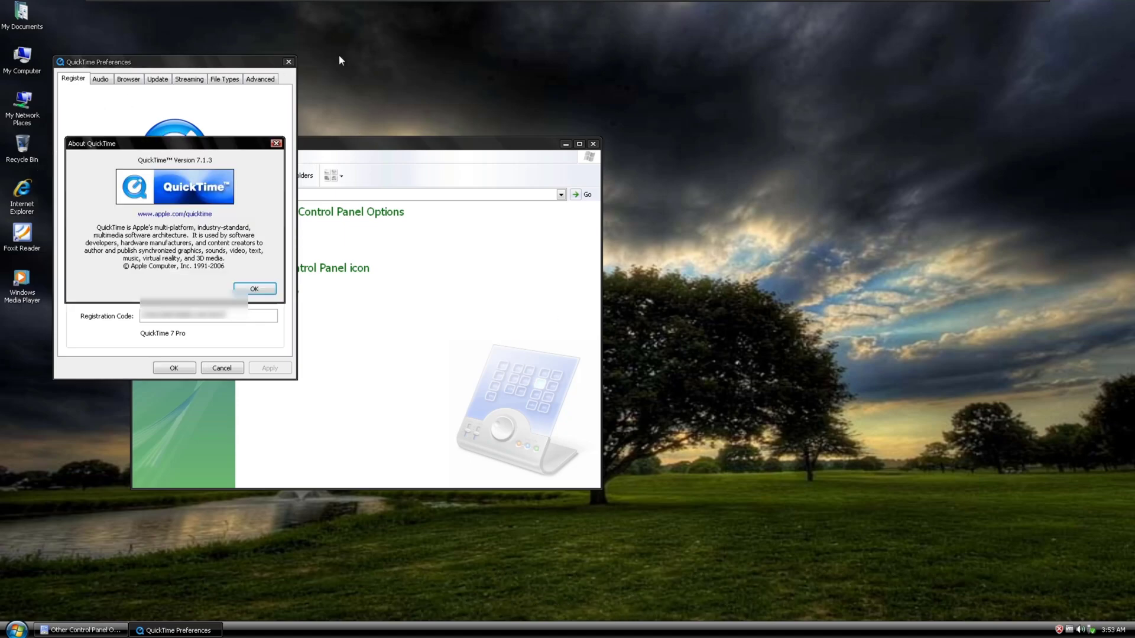
left_click(248, 289)
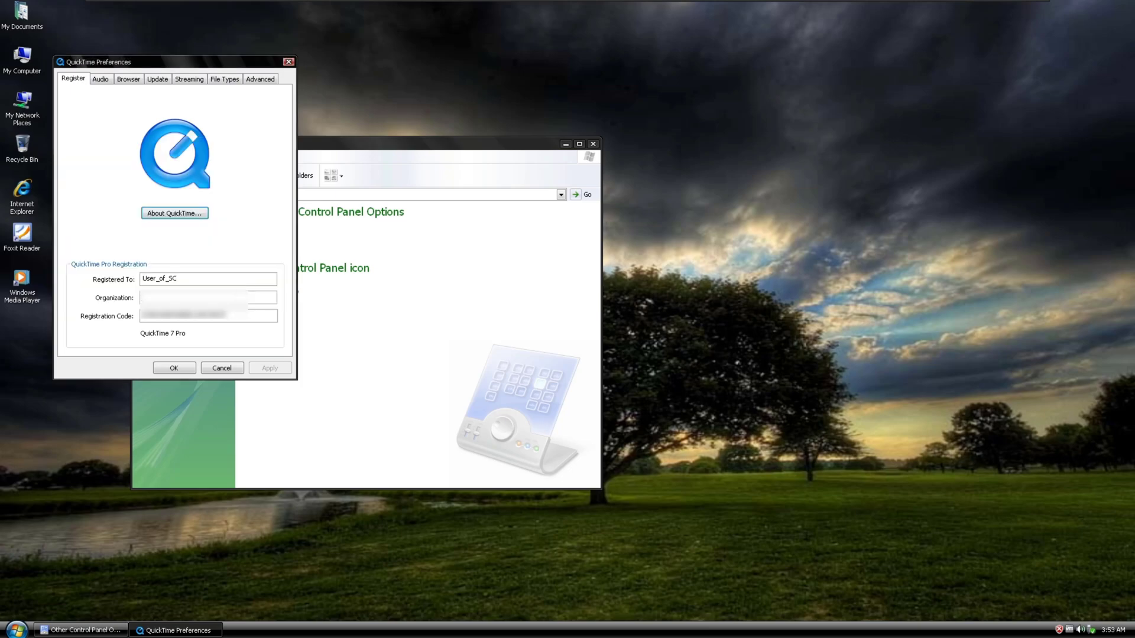
left_click(222, 368)
Return to the main Control Panel page and switch it to Classic View.
left_click(146, 175)
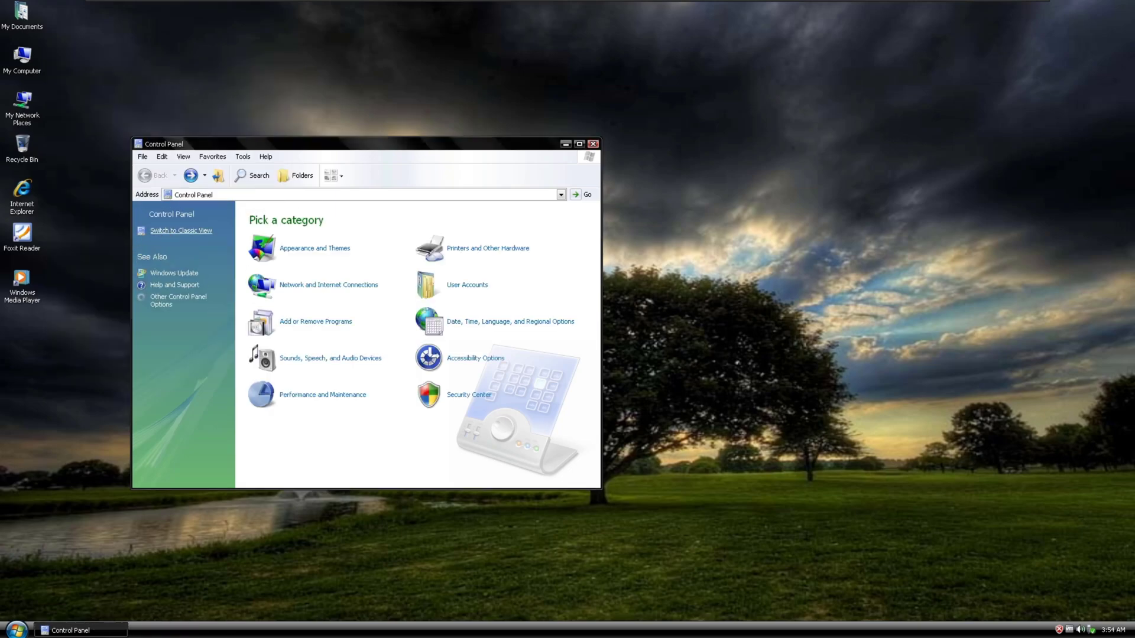
left_click(165, 231)
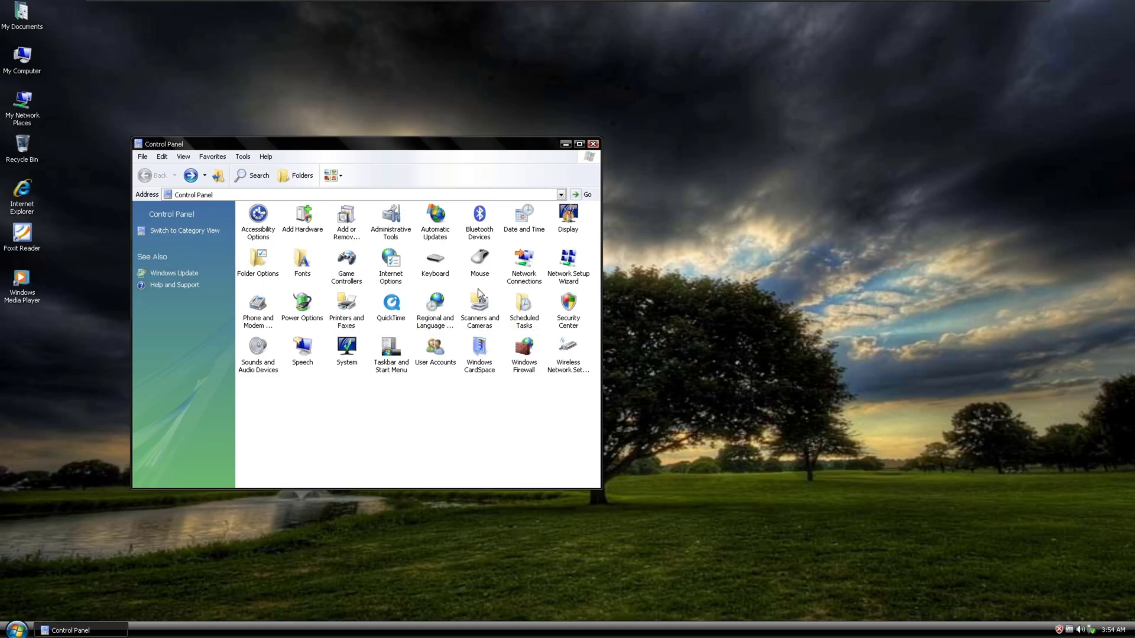
left_click(526, 221)
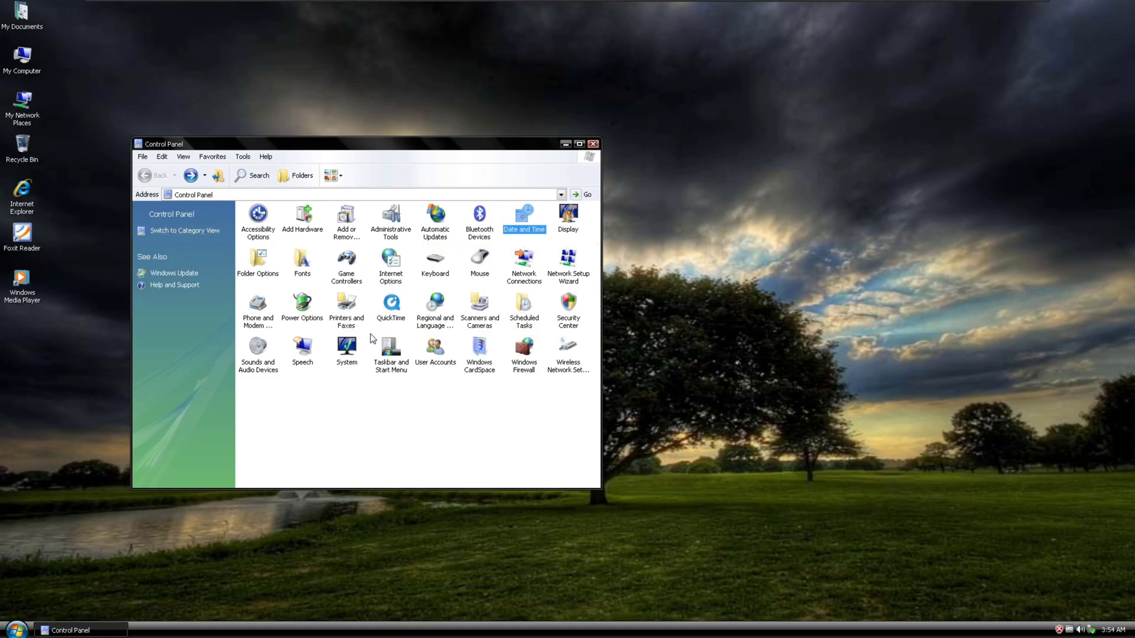
Inspect the Languages, Advanced and Regional Options settings in Regional and Language Options and cancel without changes.
double_click(423, 304)
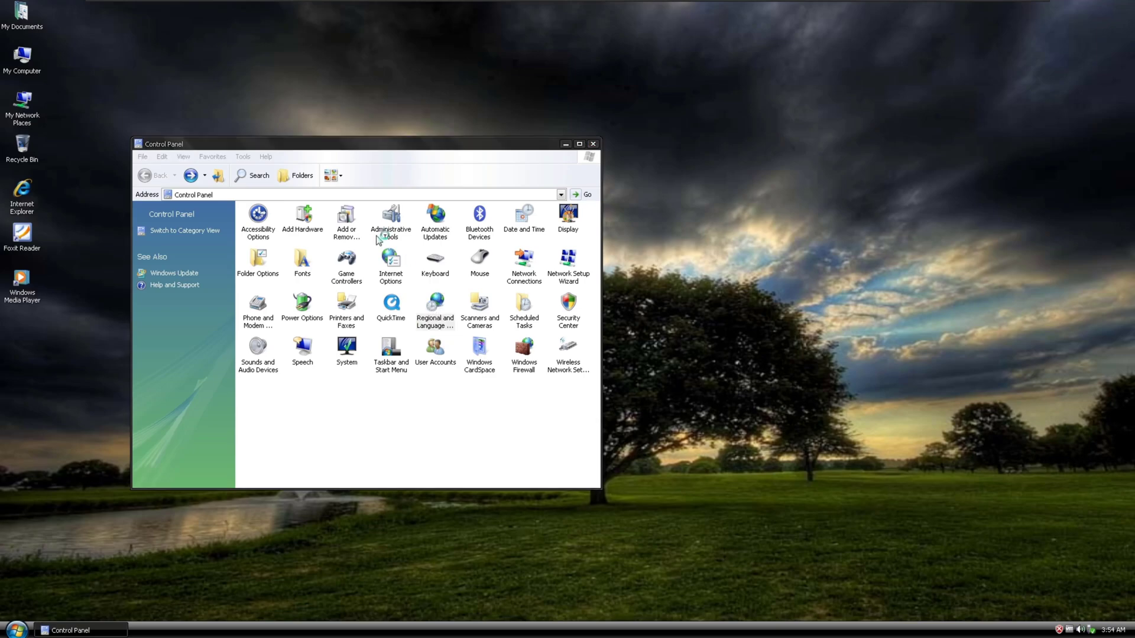
left_click(168, 121)
left_click(203, 121)
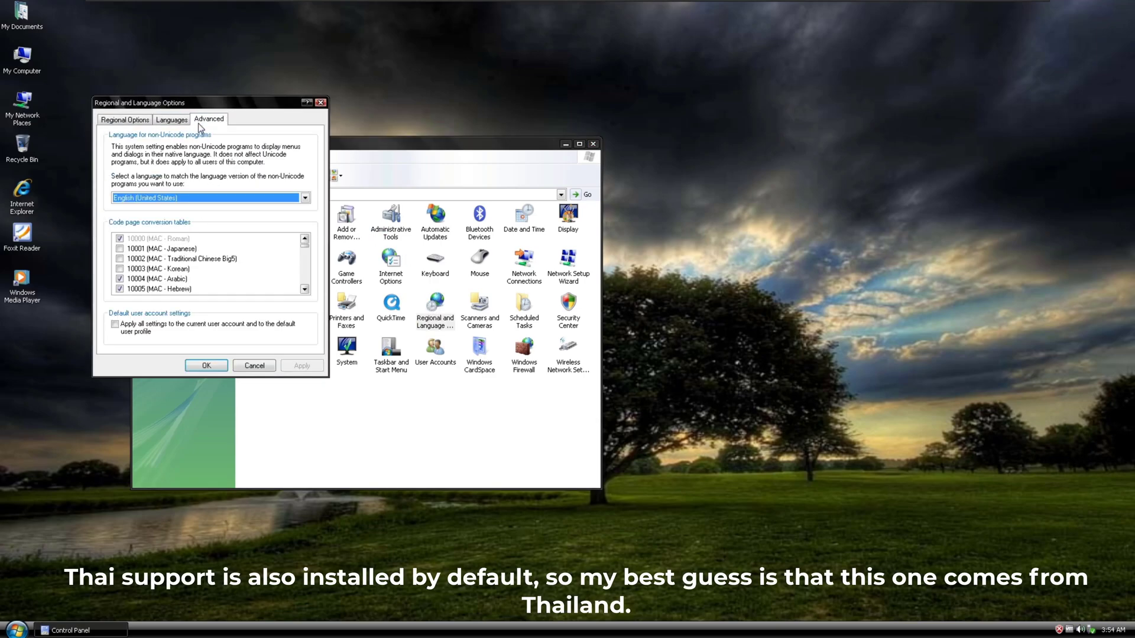
left_click(172, 121)
left_click(198, 119)
left_click(181, 120)
left_click(142, 120)
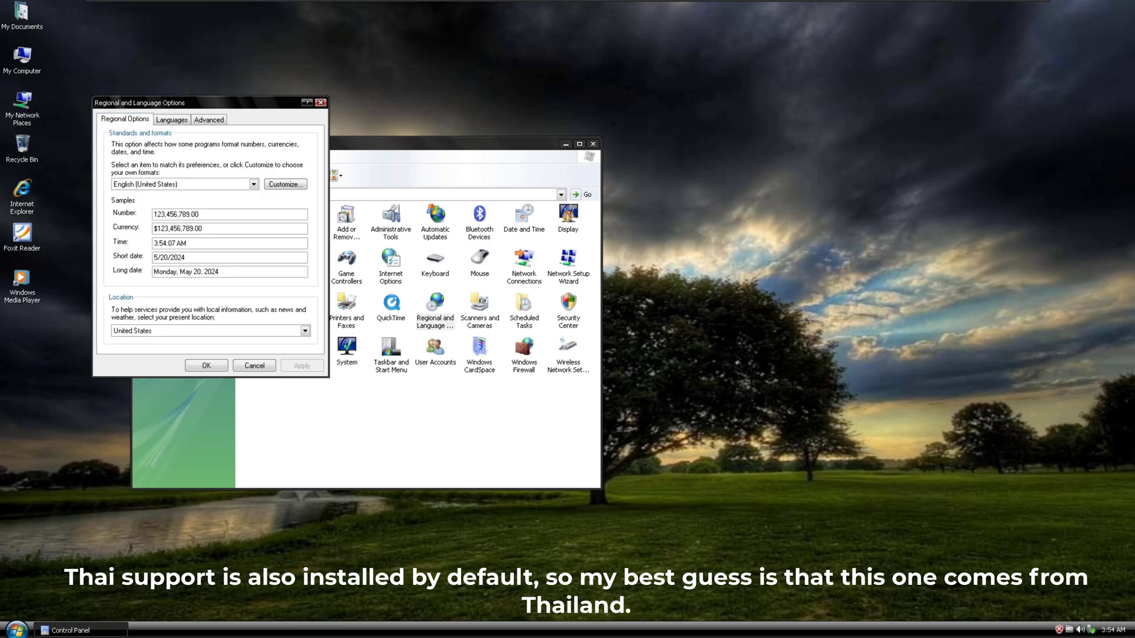
left_click(255, 365)
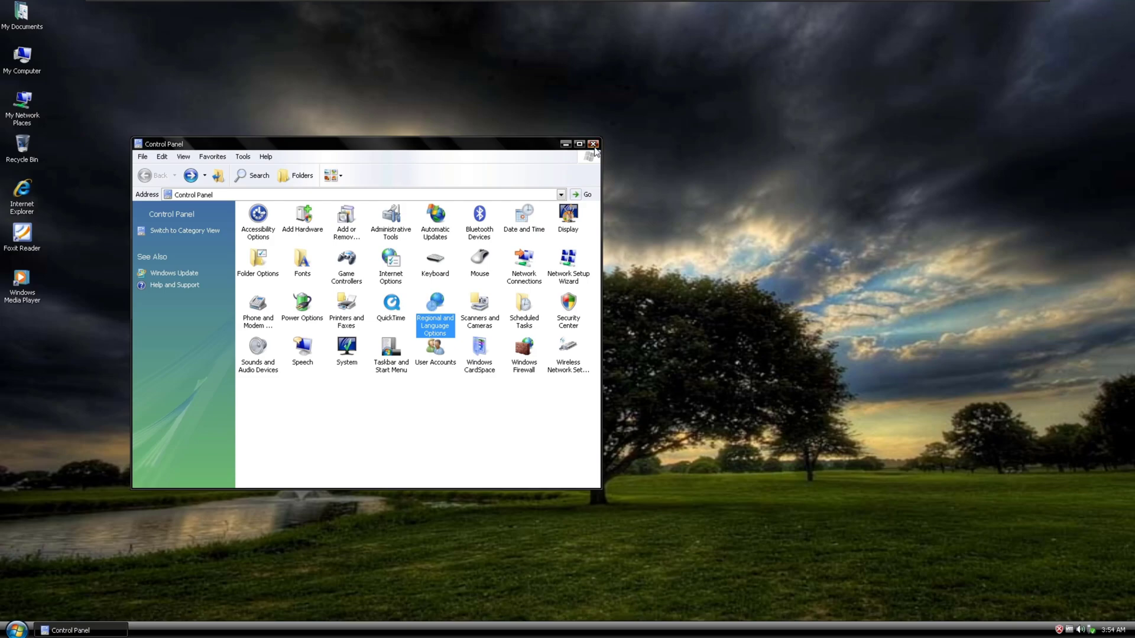
Review the installed programs in Add or Remove Programs with updates shown, check the Storm Codec entry, and close both windows.
double_click(349, 219)
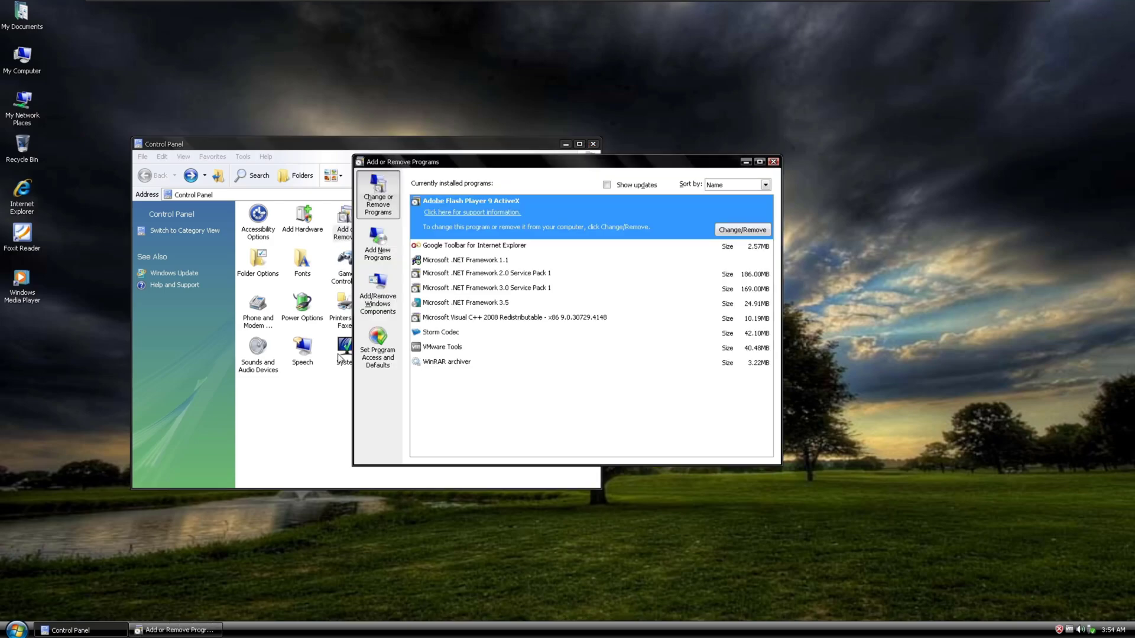
left_click(469, 335)
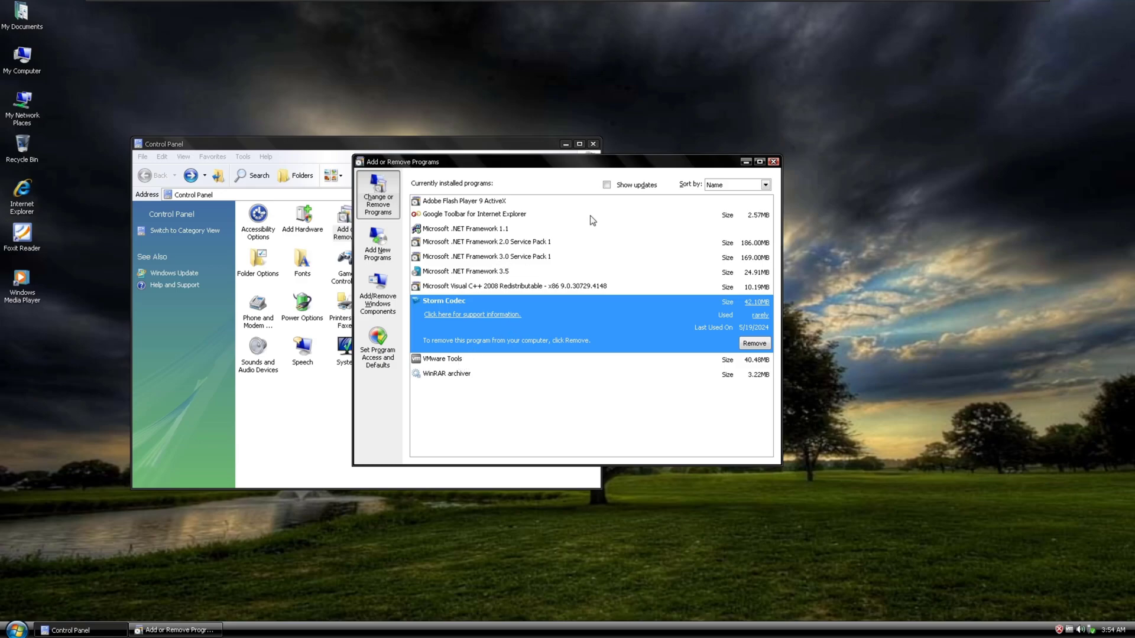
left_click(639, 187)
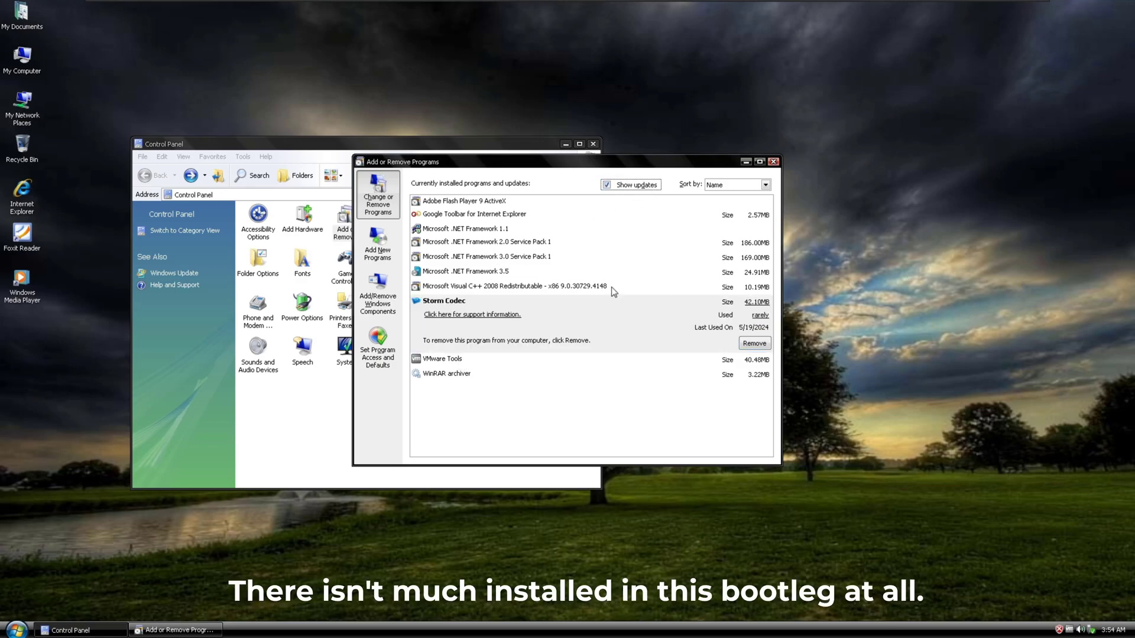
left_click(772, 161)
left_click(593, 145)
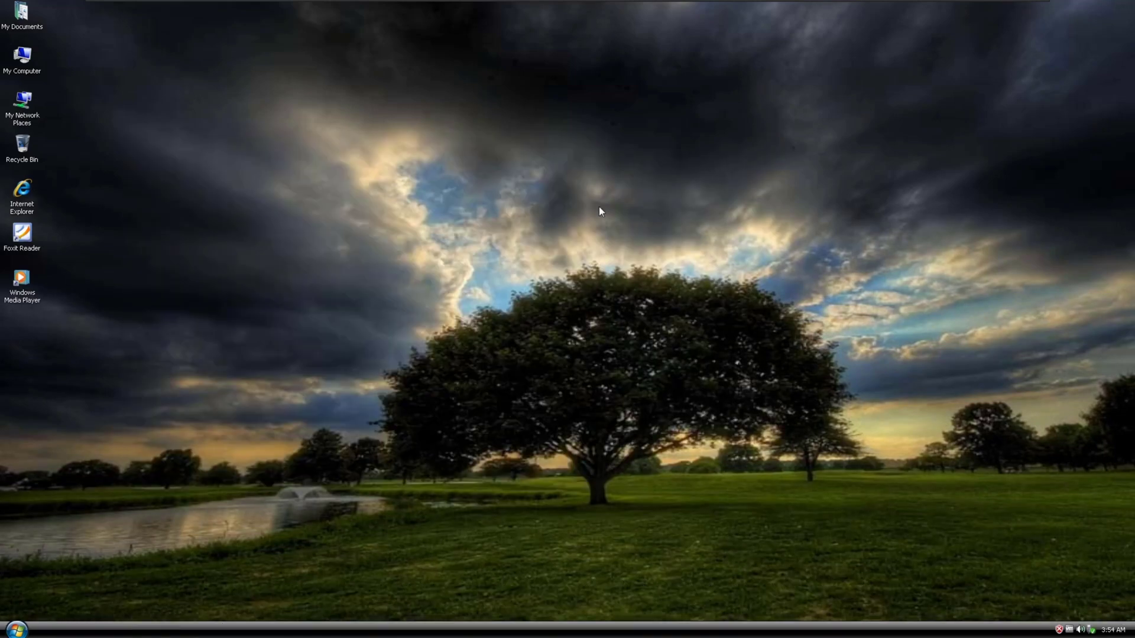
Open the desktop's Display Properties, apply the Windows XP theme, and view the restyled Start menu.
right_click(629, 276)
left_click(634, 347)
left_click(238, 199)
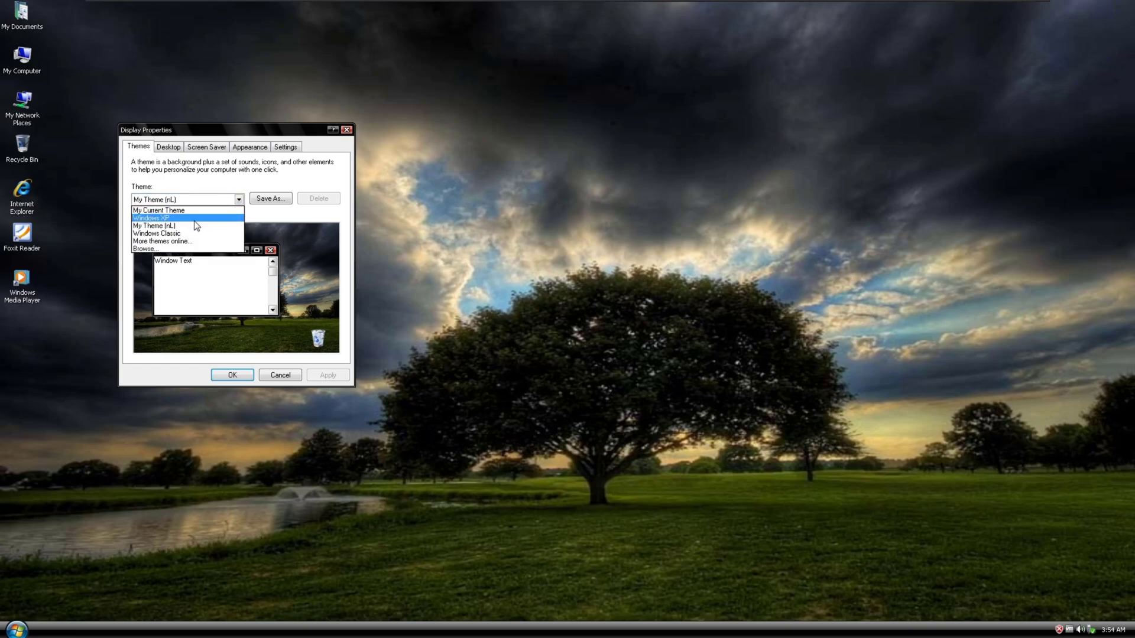
left_click(195, 219)
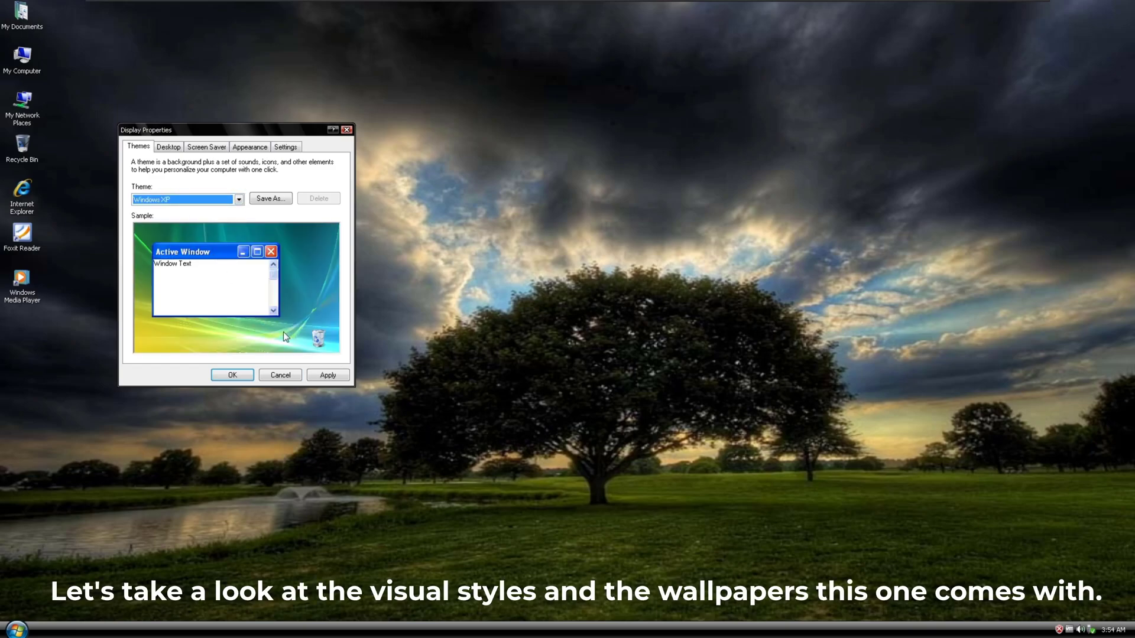
left_click(330, 375)
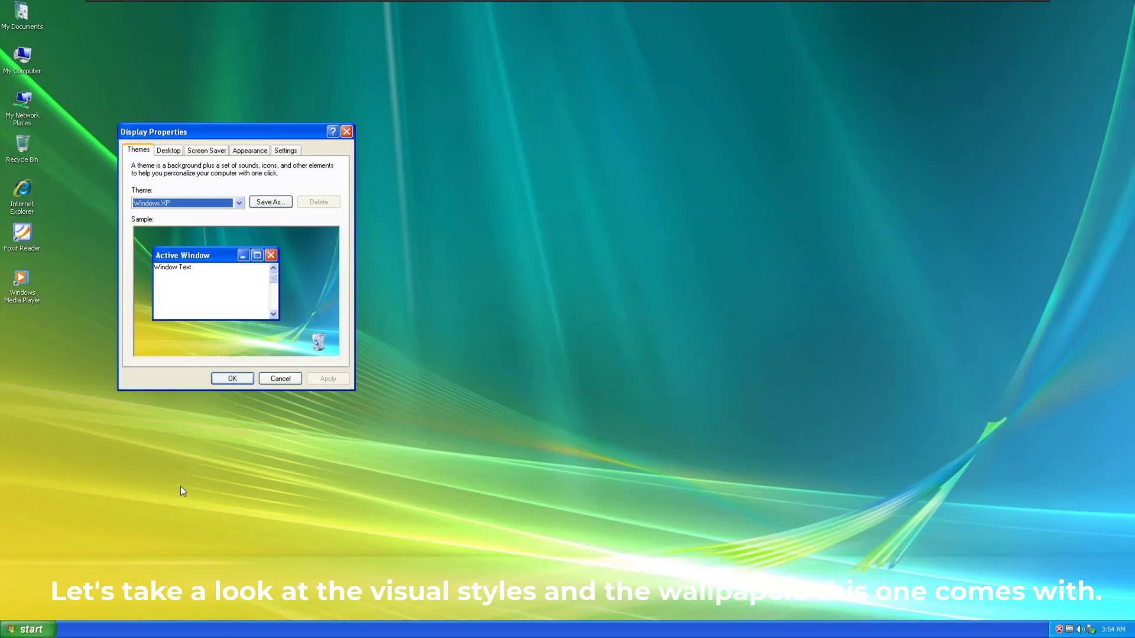
left_click(34, 629)
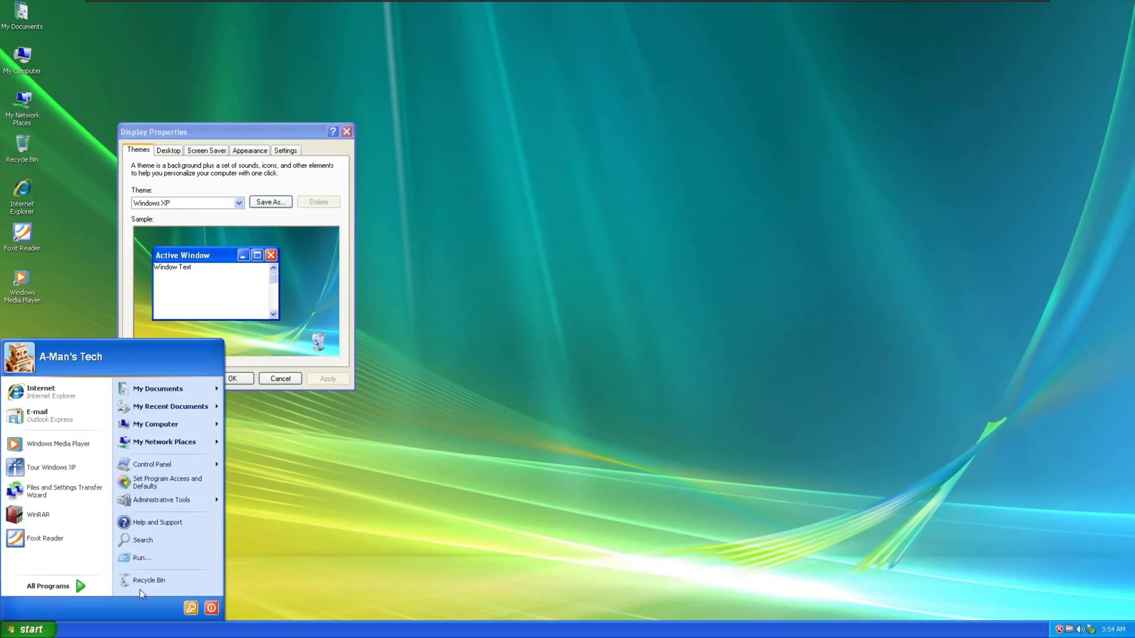
Apply the My Theme (nL) theme again in Display Properties.
left_click(238, 203)
left_click(182, 237)
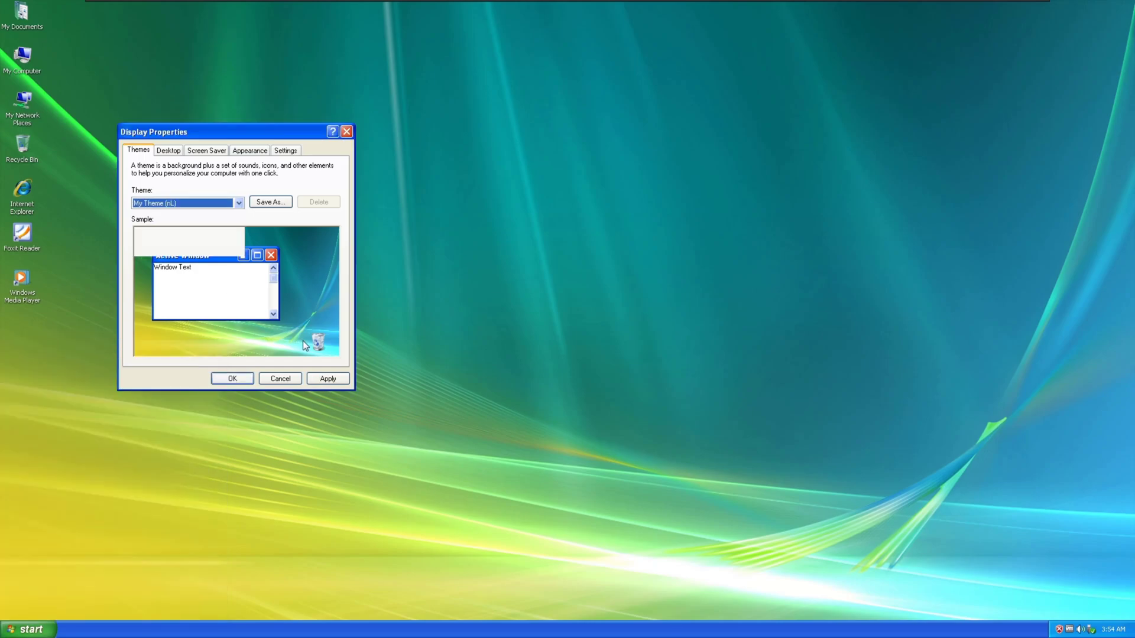
left_click(322, 379)
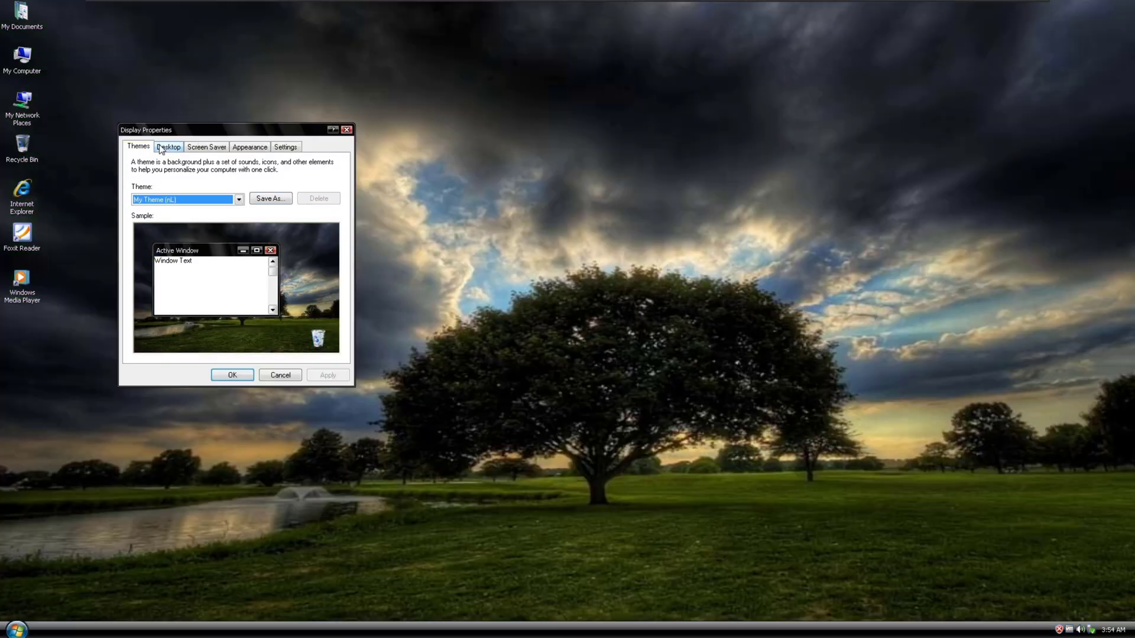
Apply the Ascent wallpaper to the desktop with its position set to Stretch.
left_click(165, 147)
left_click(142, 290)
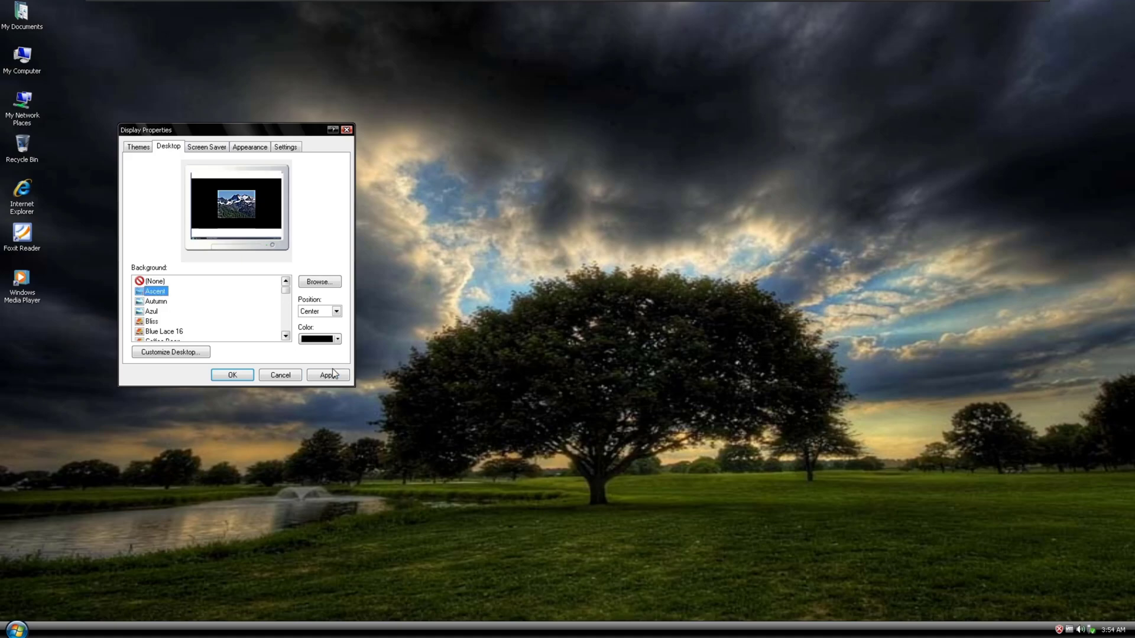
left_click(309, 311)
left_click(312, 337)
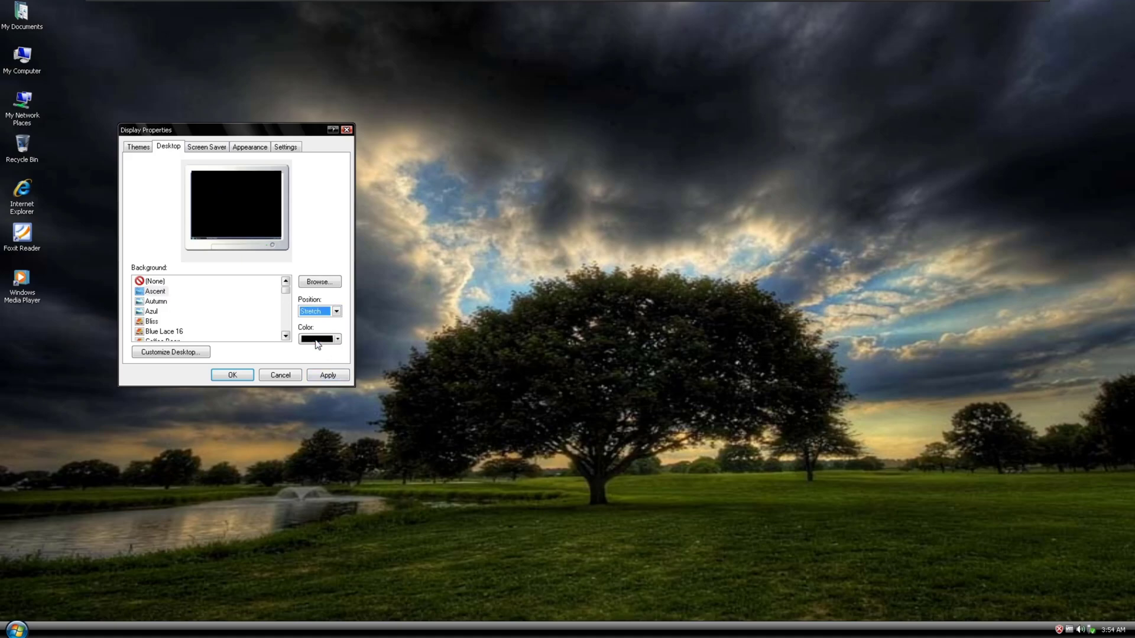
left_click(330, 377)
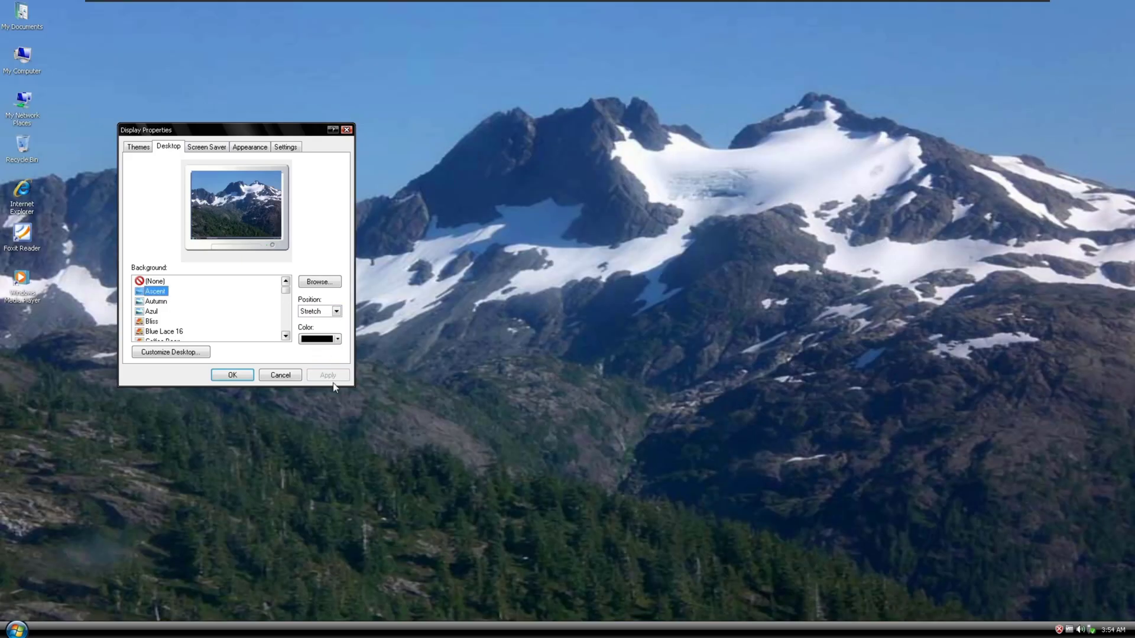
Apply the Autumn wallpaper, move Display Properties off the picture, and apply the Azul wallpaper.
left_click(155, 301)
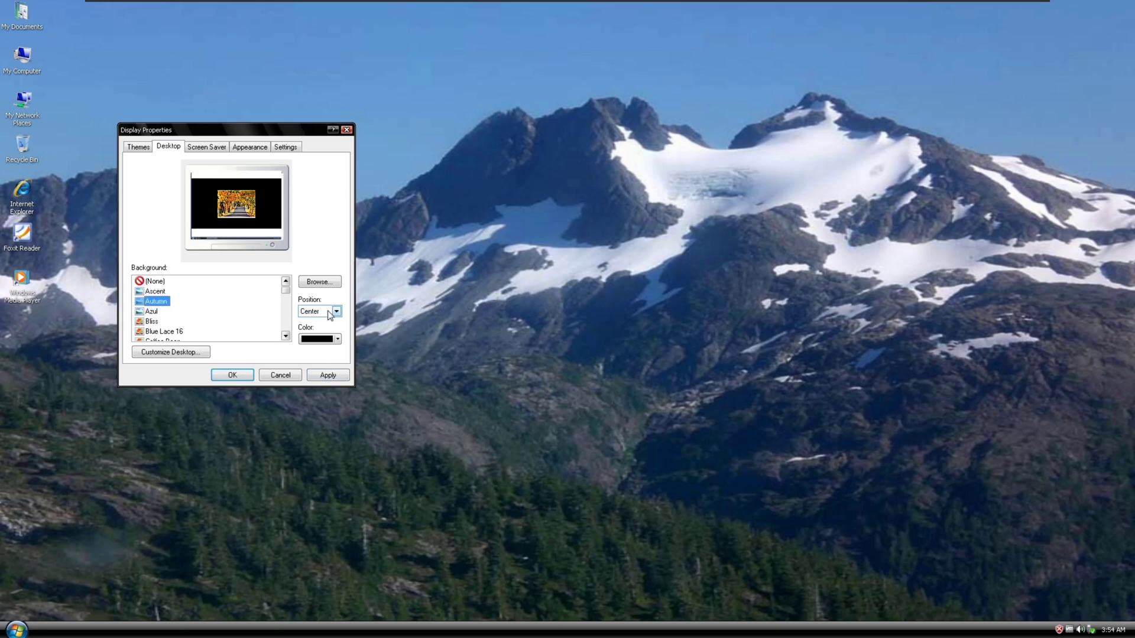
left_click(328, 376)
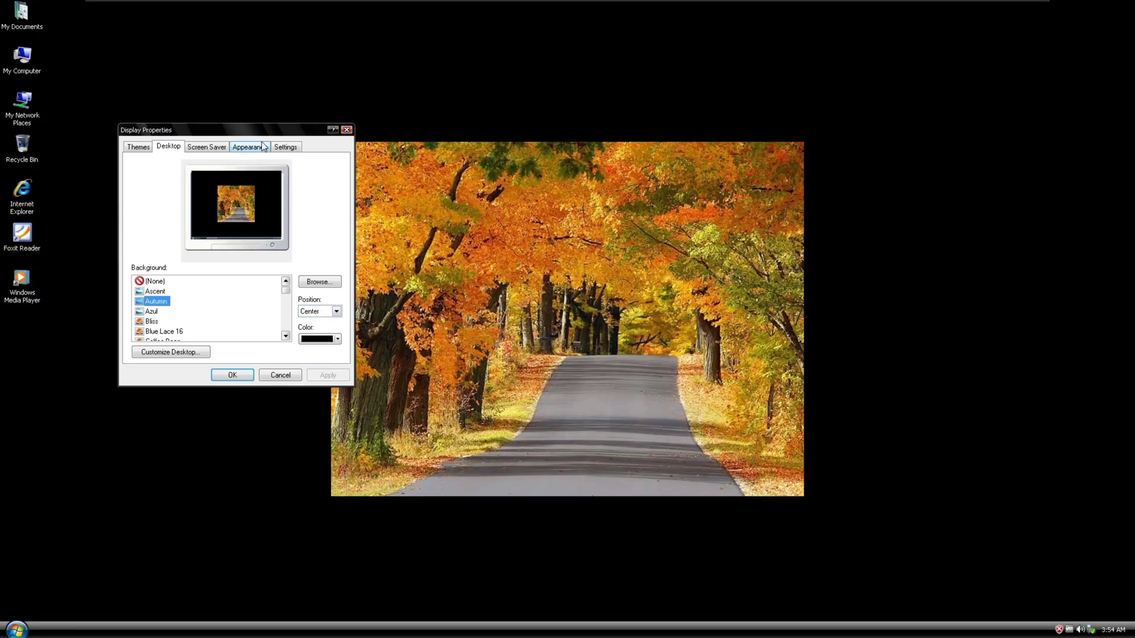
left_click_drag(255, 129, 200, 130)
left_click(206, 313)
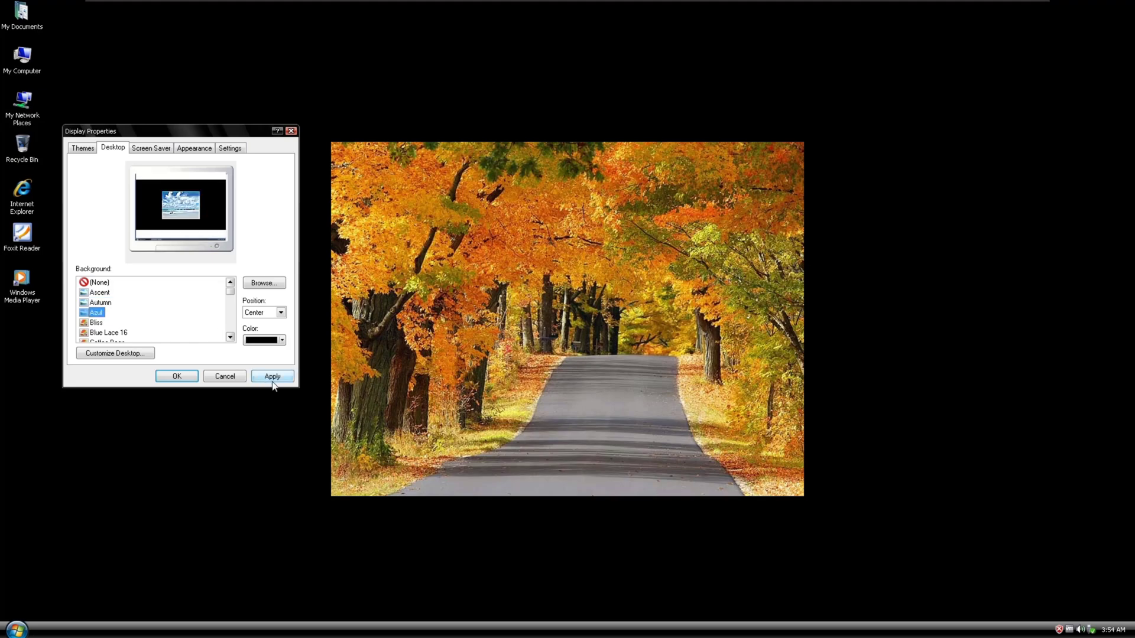
left_click(273, 377)
Apply the Bliss wallpaper and then the Crystal wallpaper, skipping Blue Lace 16 and Coffee Bean.
key("Down")
left_click(272, 377)
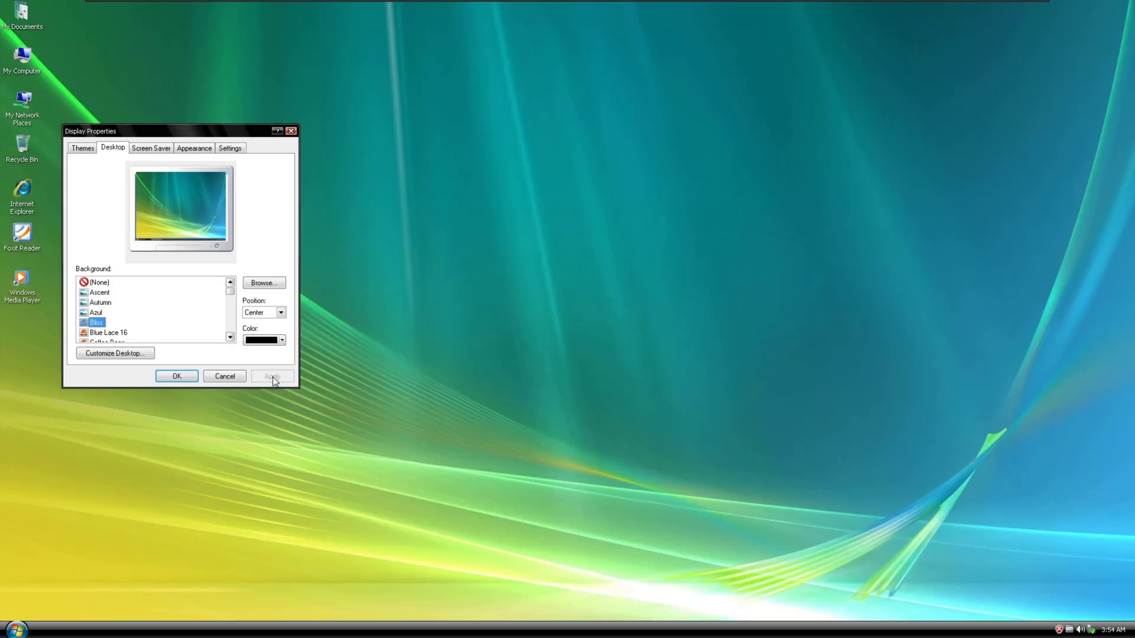
key("Down")
key("Down")
key("Down")
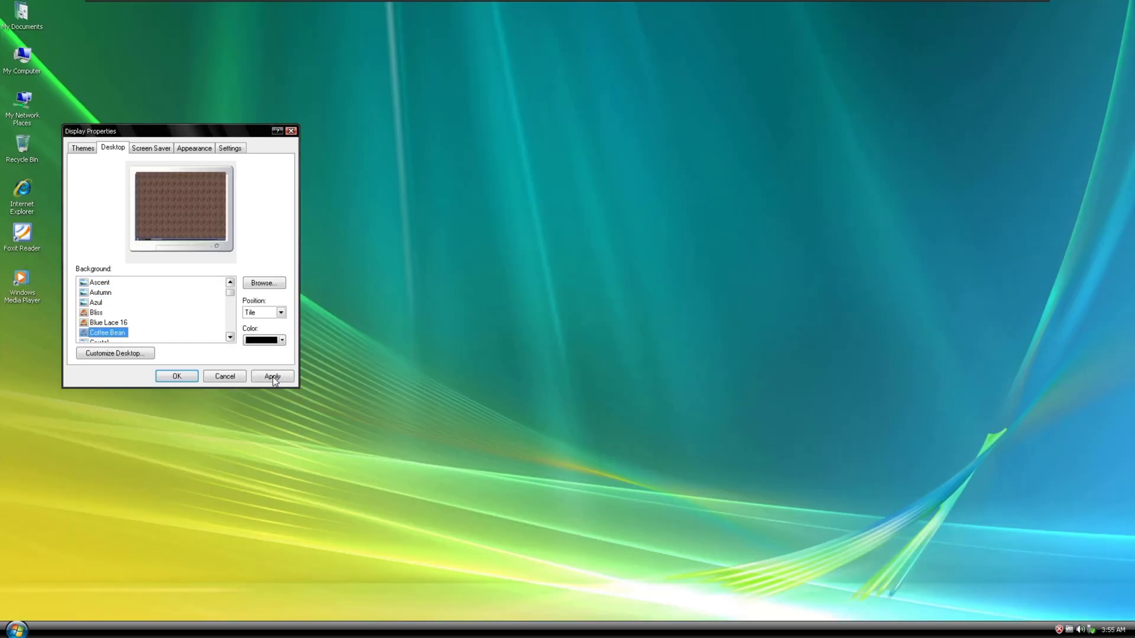
left_click(272, 377)
Skip FeatherTexture and apply the Follow wallpaper, followed by the Friend wallpaper.
key("Down")
key("Down")
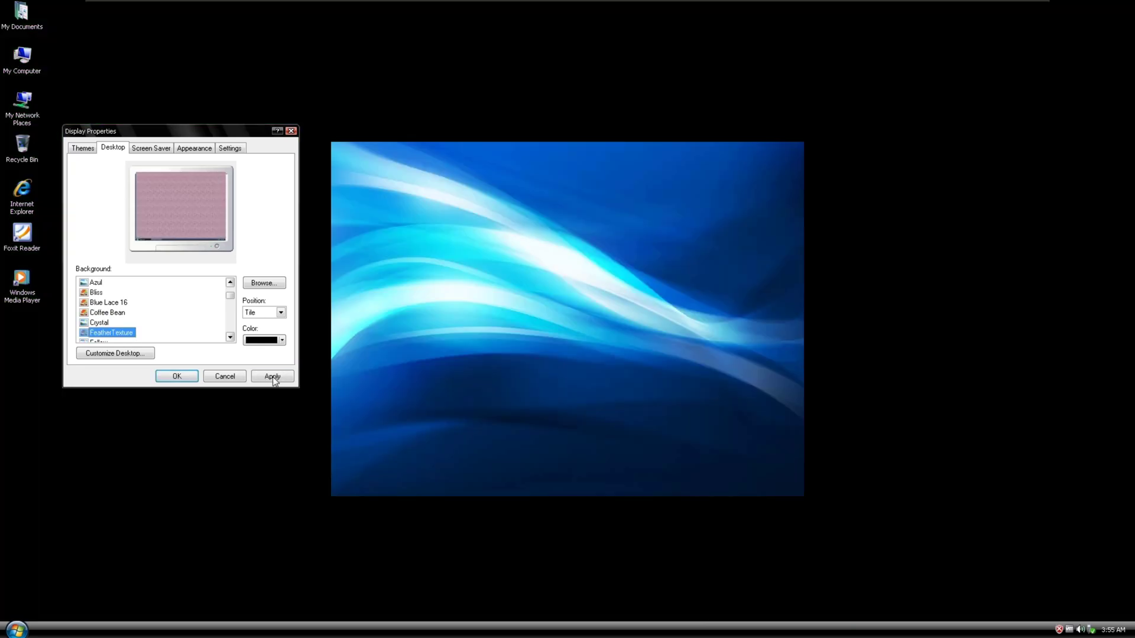
left_click(273, 377)
key("Down")
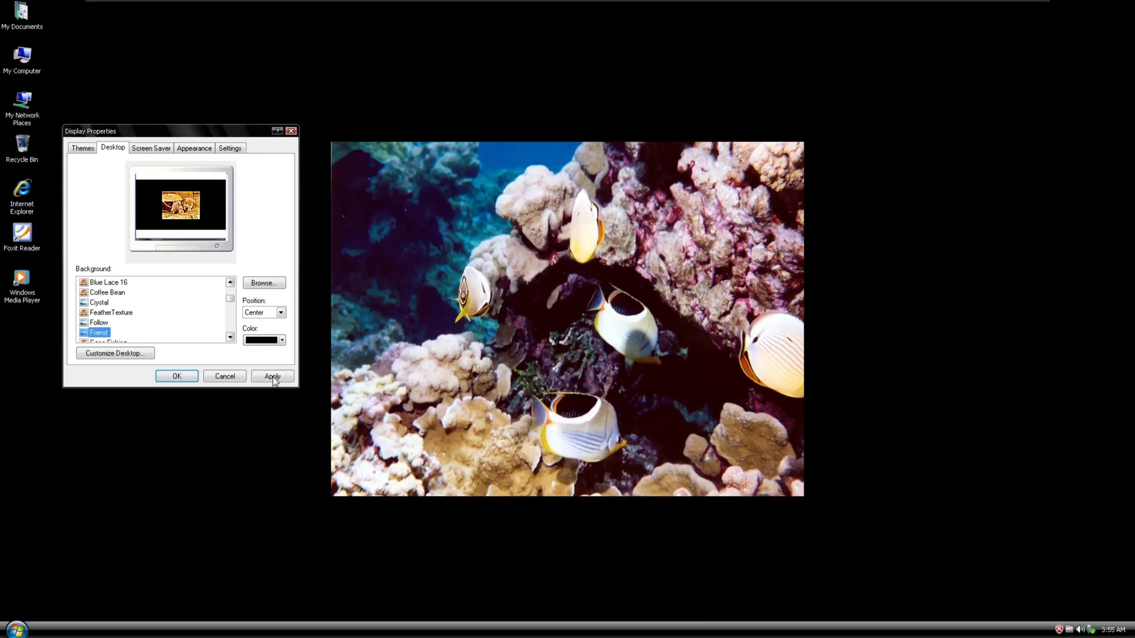
left_click(272, 377)
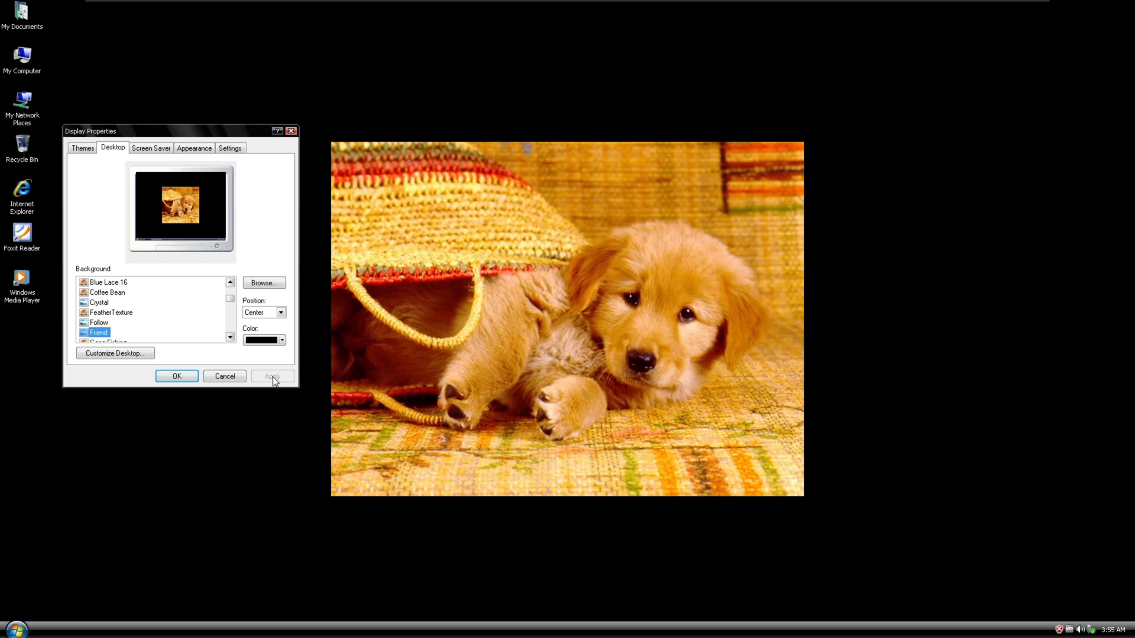
Skip Gone Fishing and Greenstone, and apply the Home wallpaper followed by Moon flower.
key("Down")
key("Down")
key("Down")
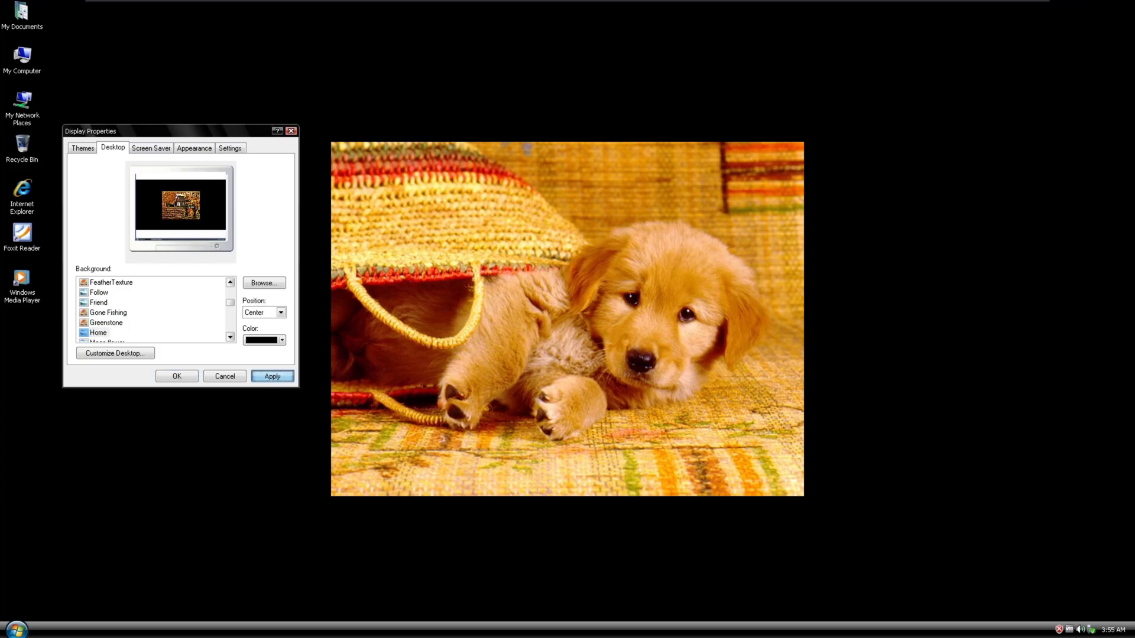
left_click(272, 376)
key("Down")
left_click(273, 377)
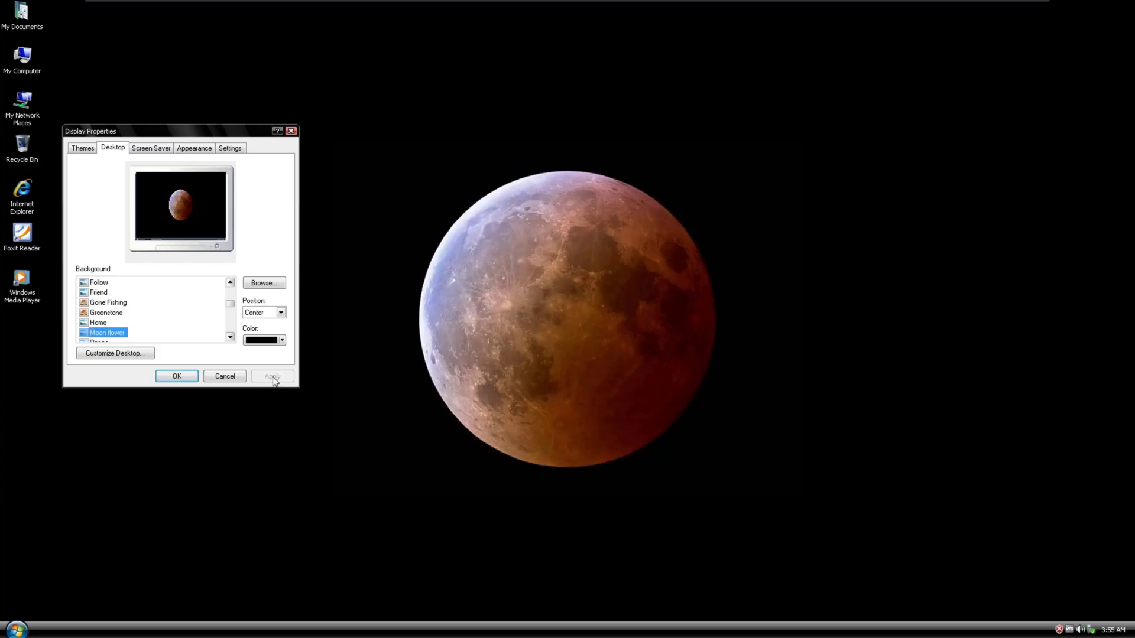
left_click_drag(550, 101, 691, 479)
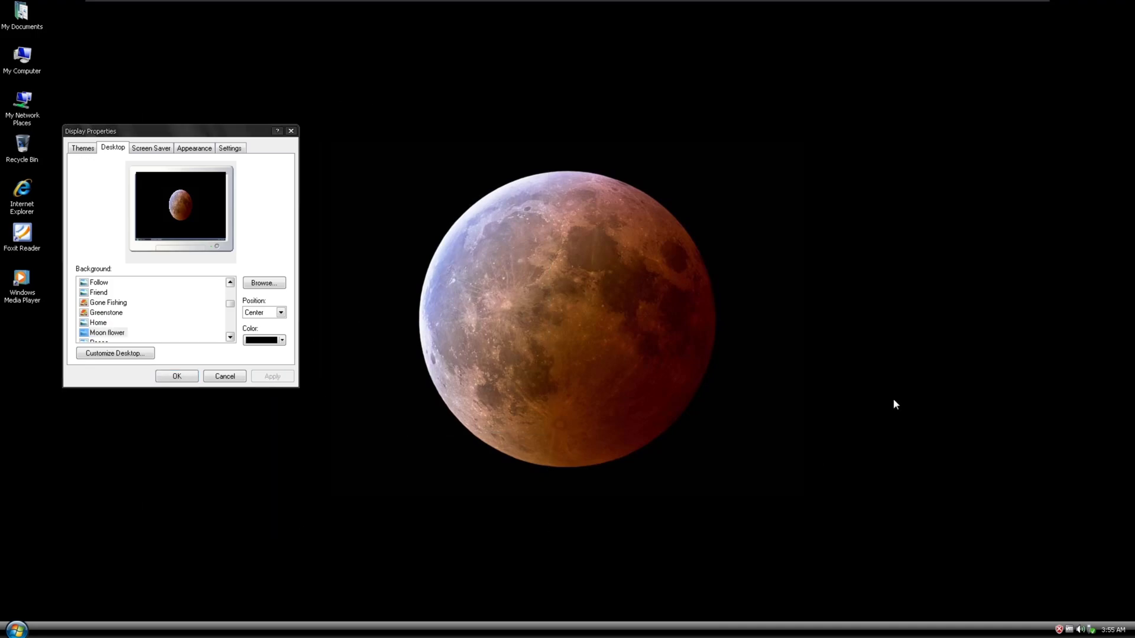
Apply the Peace wallpaper and then the Power wallpaper to the desktop.
left_click(196, 202)
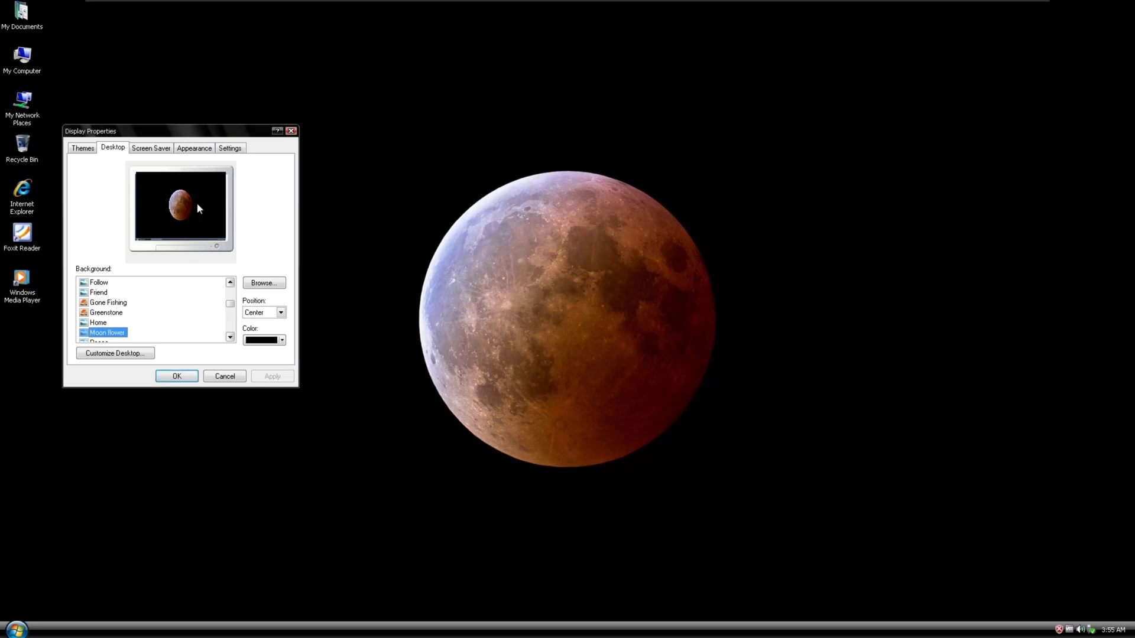
key("Down")
left_click(269, 377)
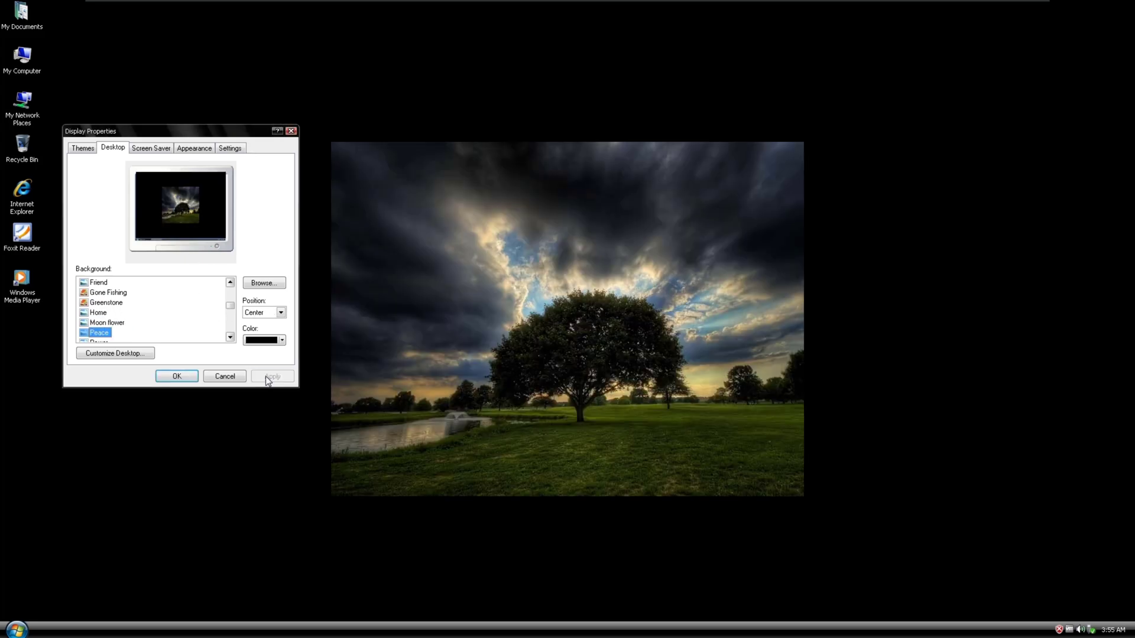
key("Down")
left_click(265, 376)
Skip Prairie Wind and apply the Purple flower wallpaper, followed by Radiance.
key("Down")
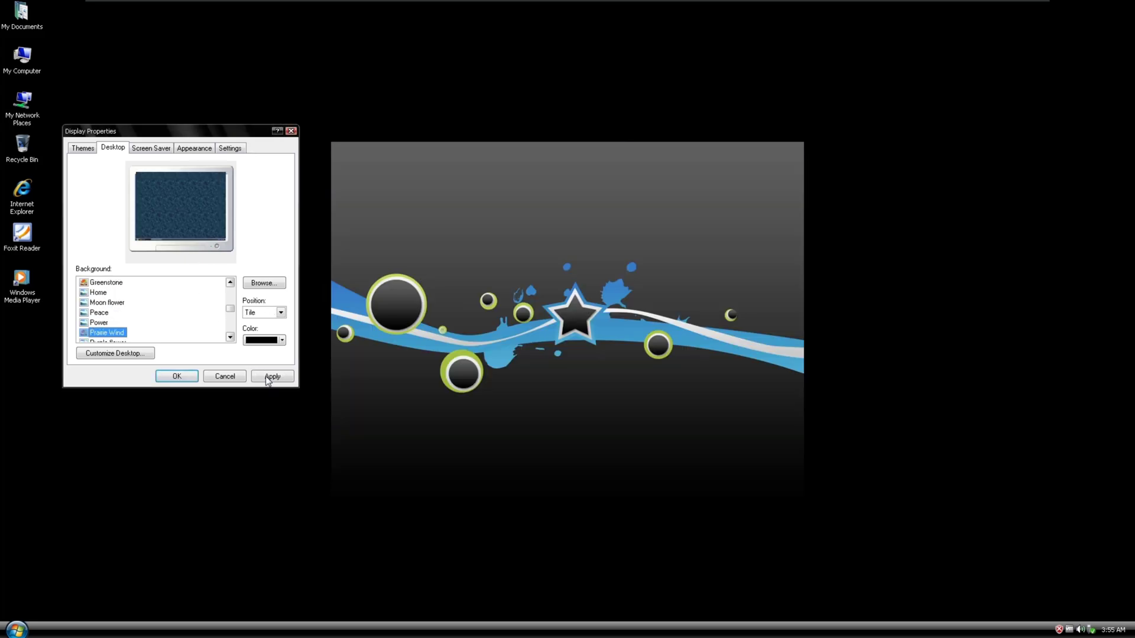
key("Down")
left_click(265, 376)
key("Down")
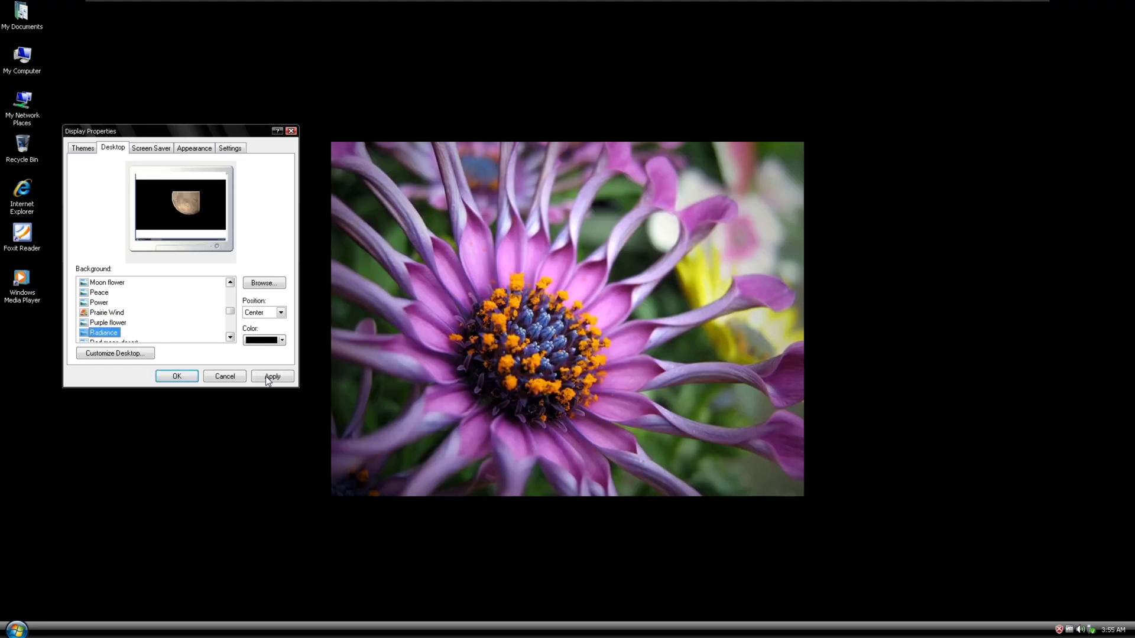
left_click(265, 376)
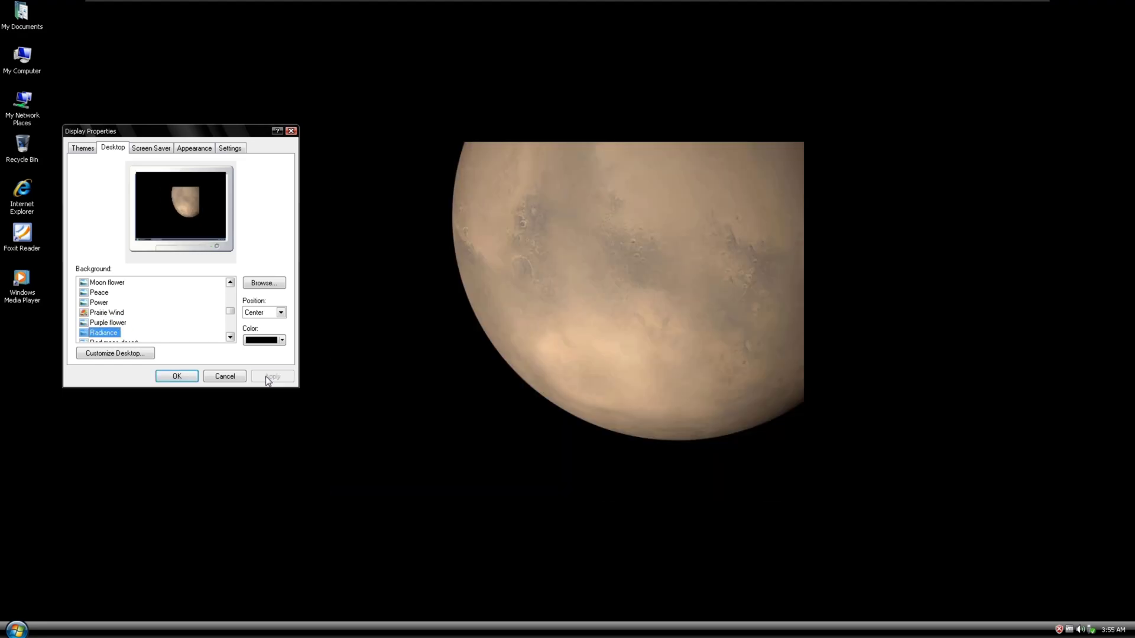
Apply the Red moon desert wallpaper, skip Rhododendron, and apply the Ripple wallpaper.
key("Down")
left_click(265, 376)
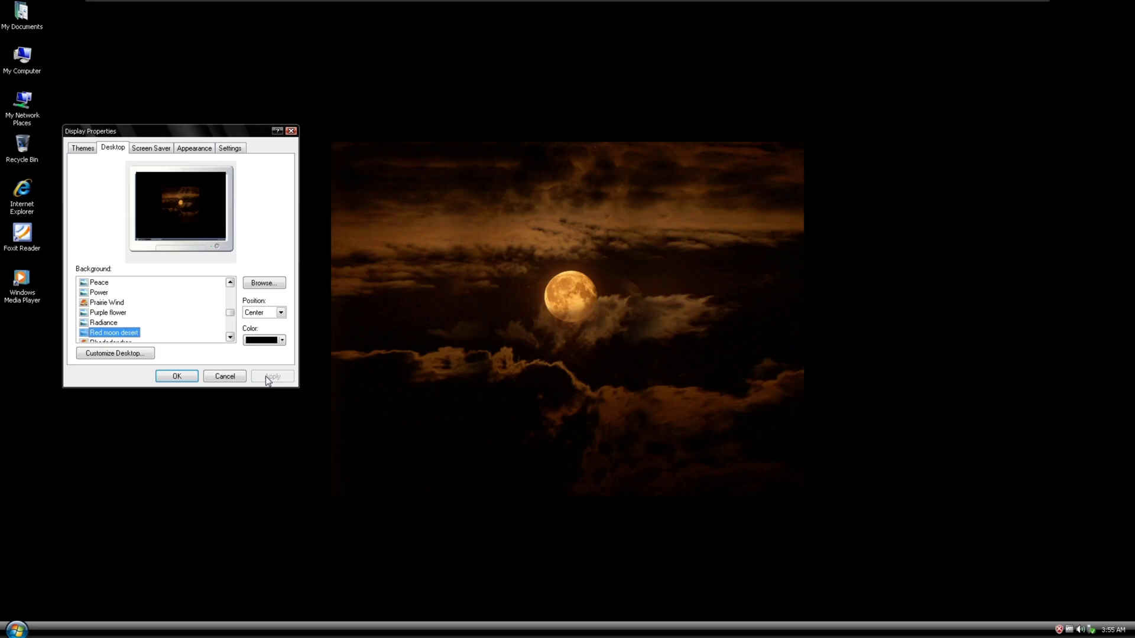
key("Down")
key("Down")
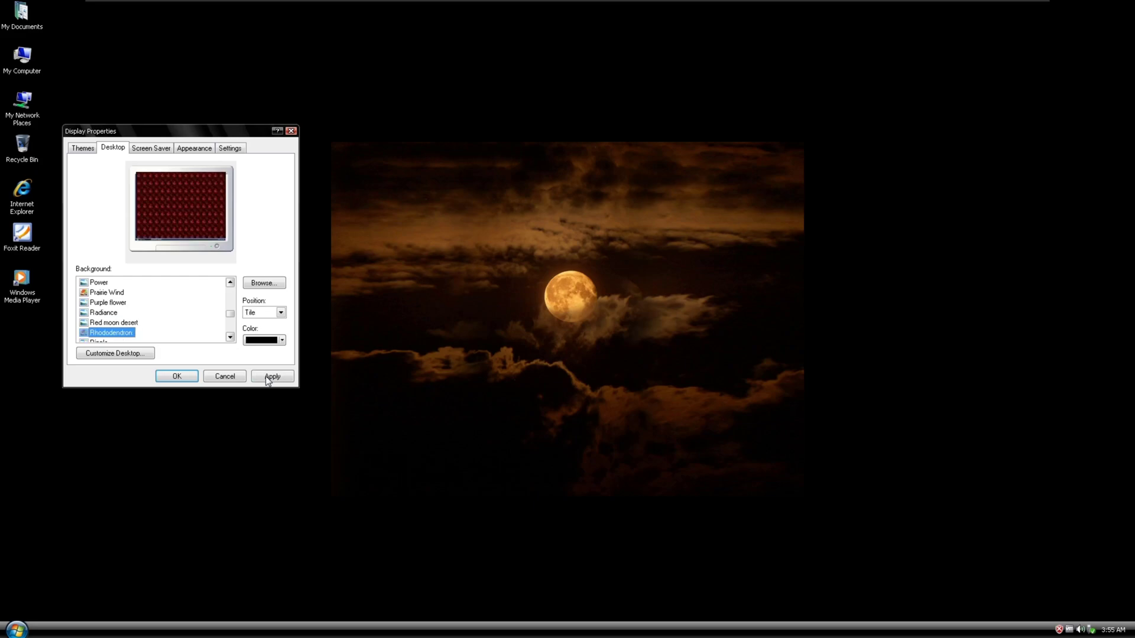
left_click(265, 376)
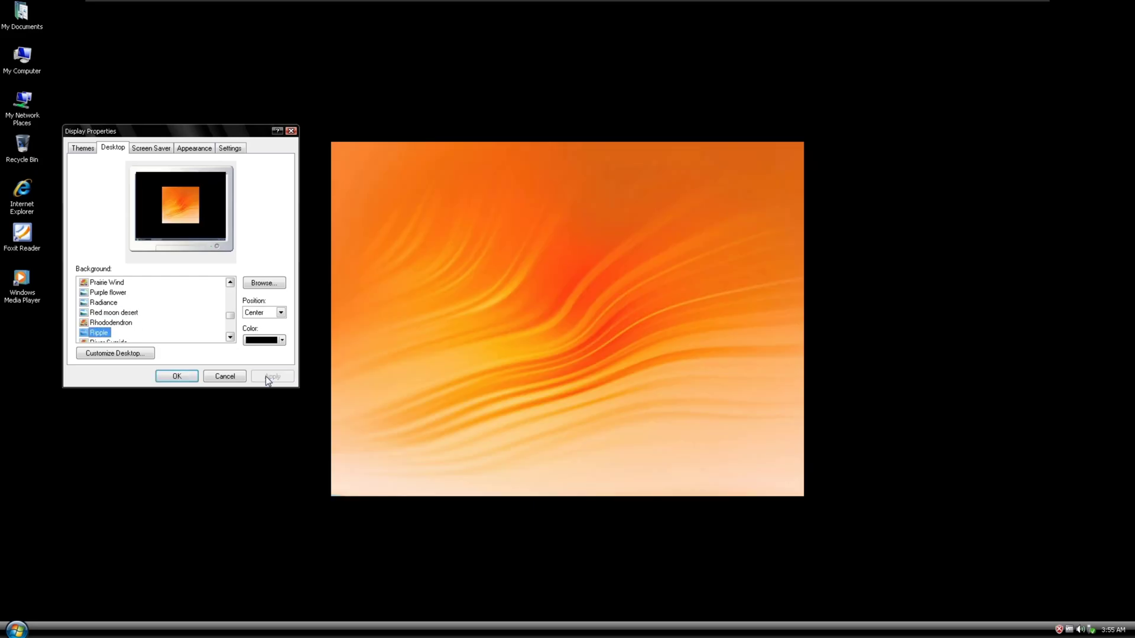
Apply the Stonehenge, Tulips and Vortec space wallpapers one after another, skipping the tiled patterns before Stonehenge.
key("Down")
key("Down")
key("Down")
key("Down")
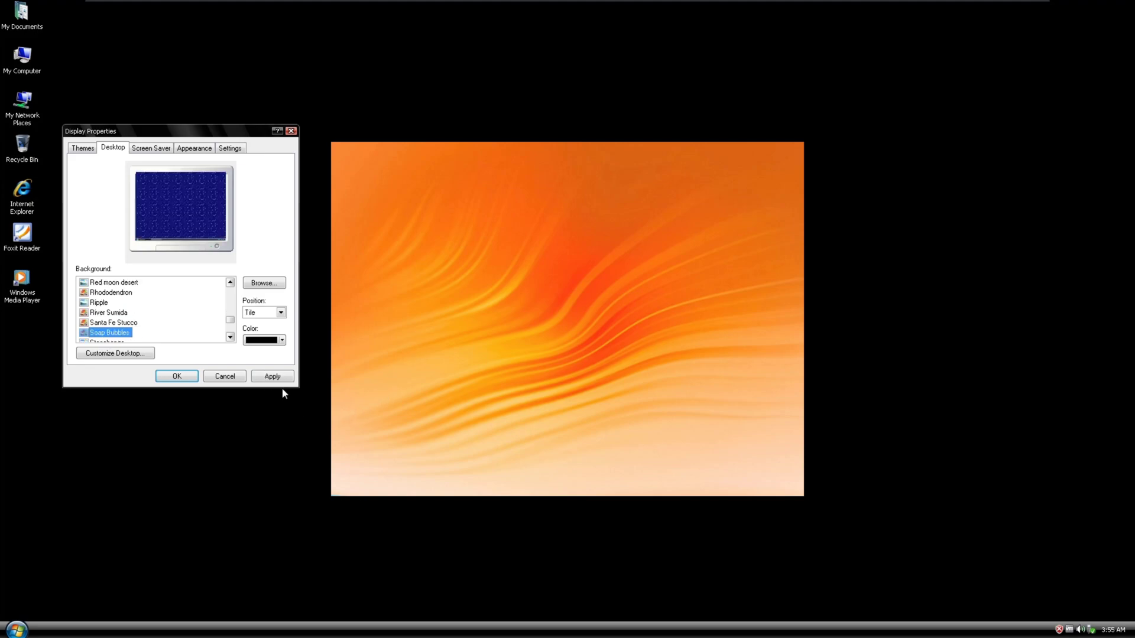
left_click(283, 378)
key("Down")
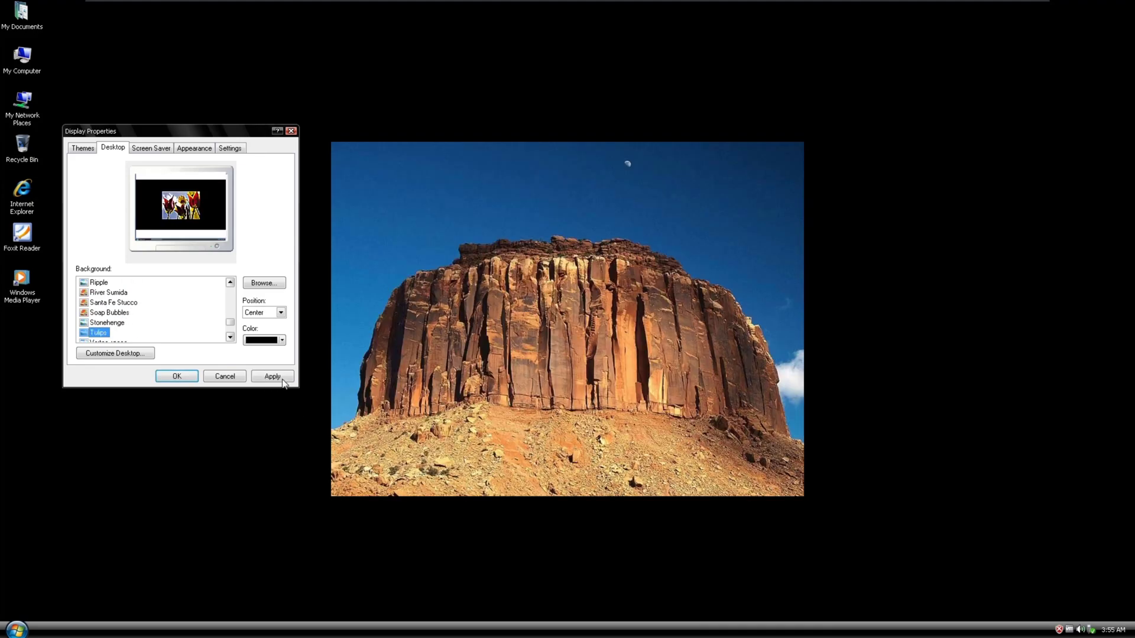
left_click(284, 381)
key("Down")
left_click(283, 381)
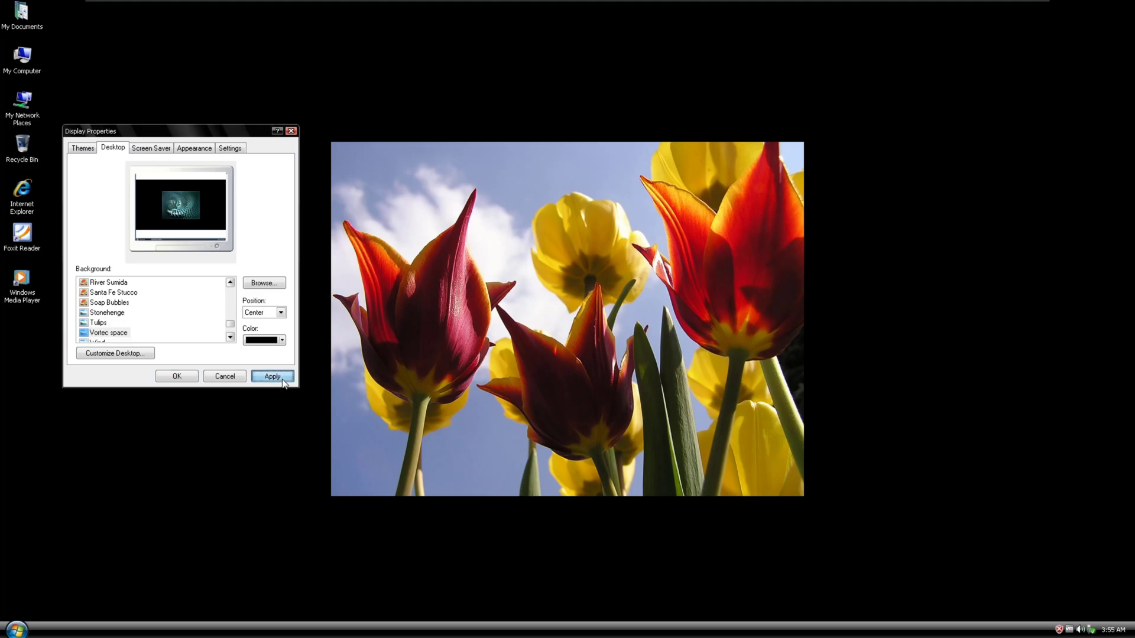
Apply the Wind wallpaper, then skip Windows XP and select the Zapotec background.
key("Down")
left_click(283, 381)
key("Down")
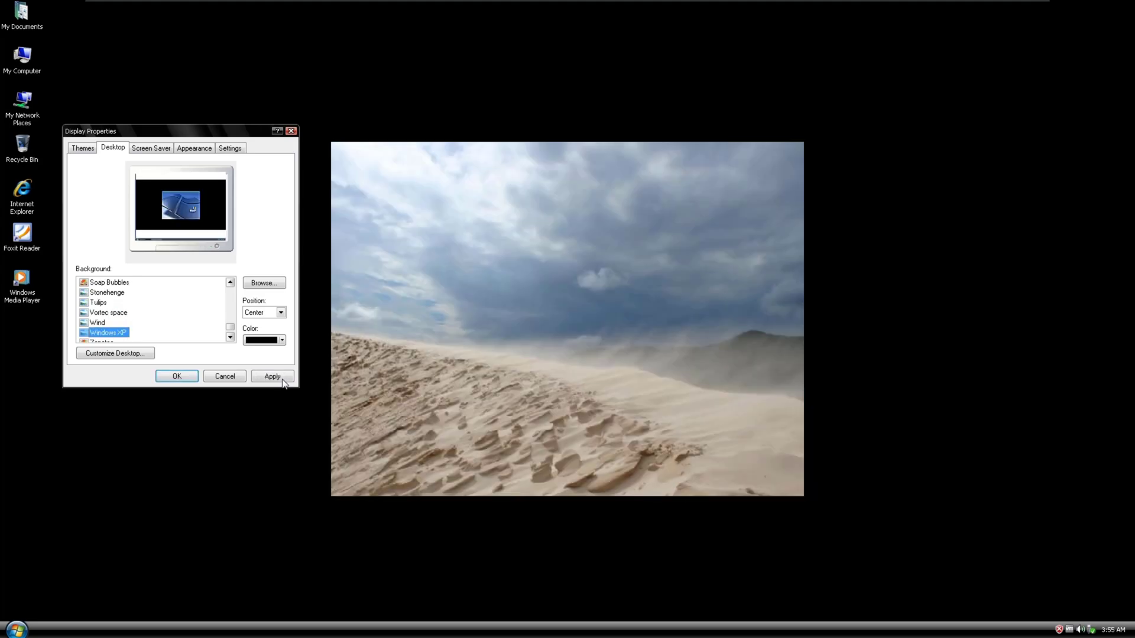
key("Down")
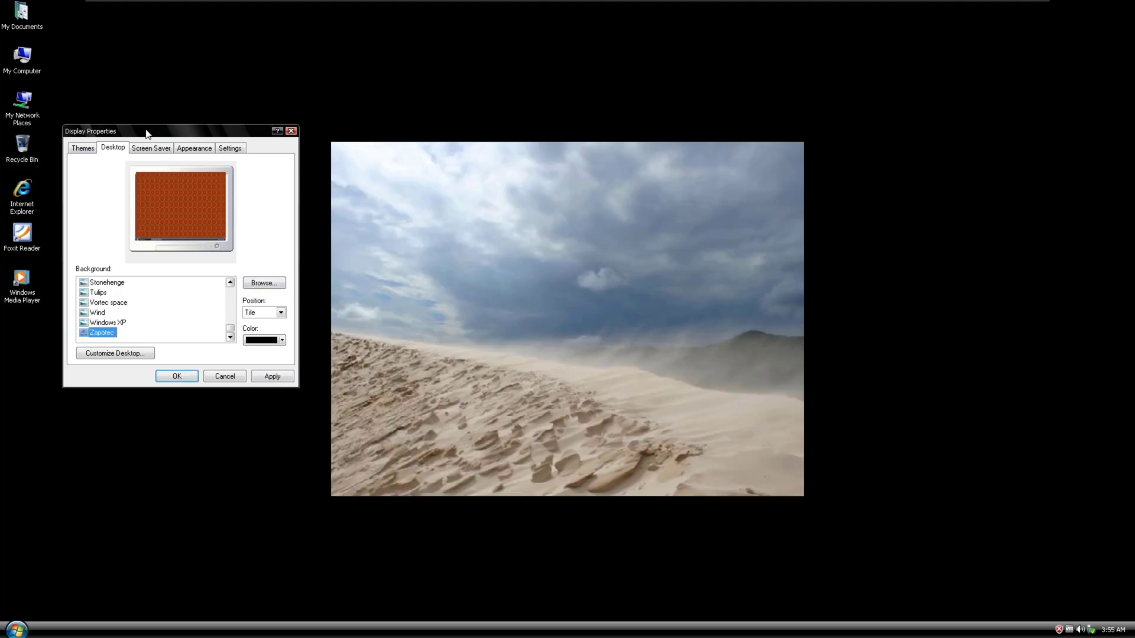
Select the Windows XP screen saver and preview it full screen.
left_click(142, 150)
left_click(177, 280)
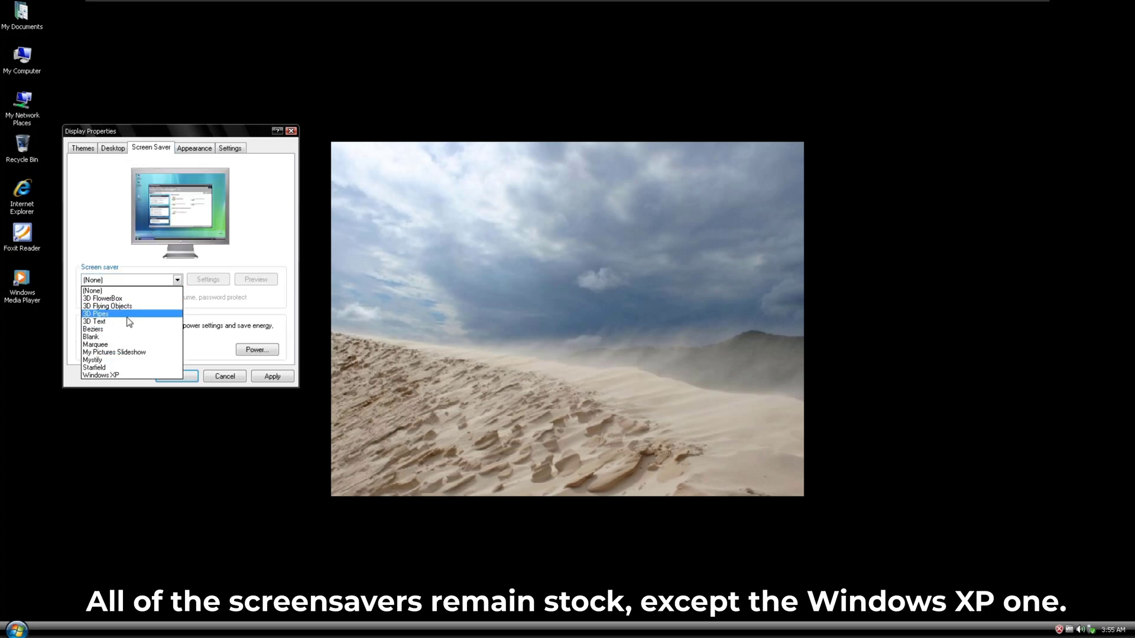
left_click(103, 376)
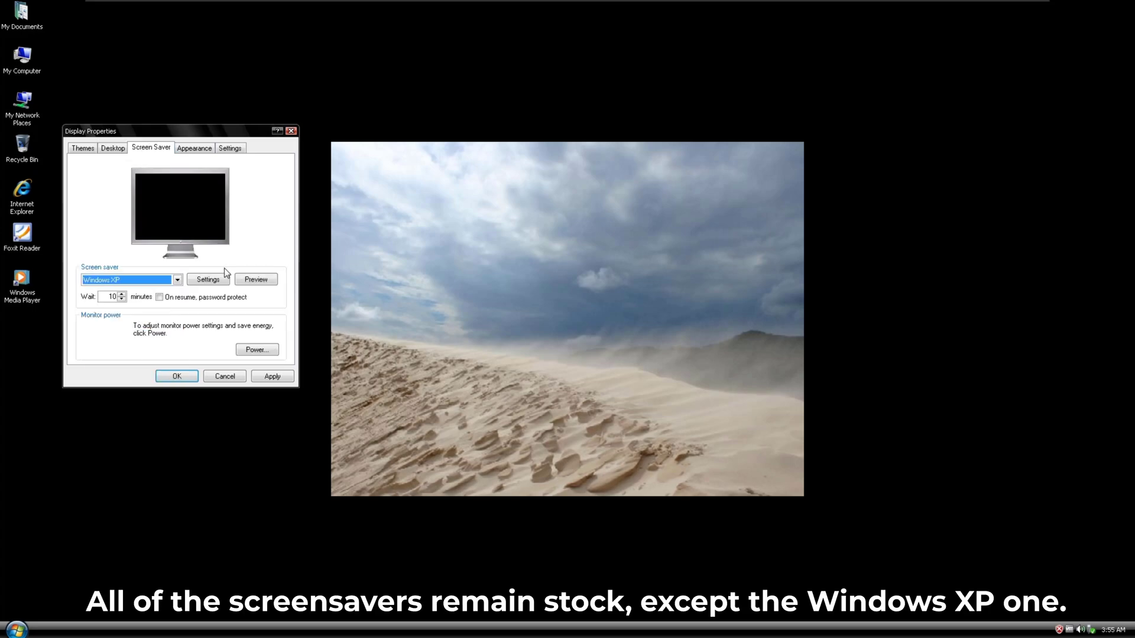
left_click(255, 280)
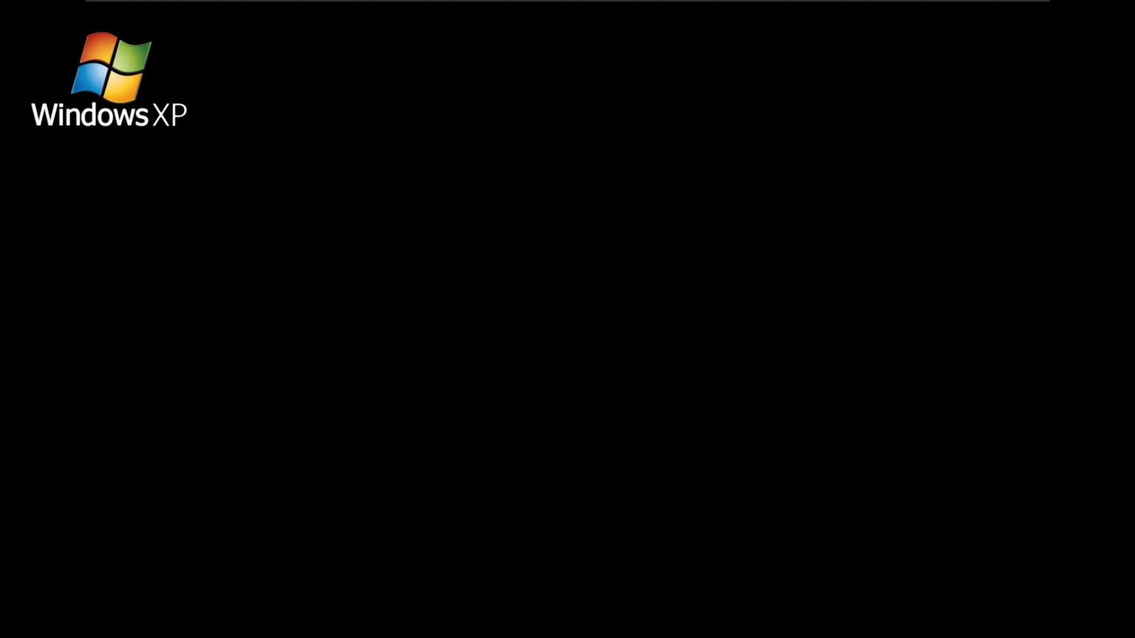
Exit the preview, select the Starfield screen saver and preview it full screen.
key("Up")
key("Up")
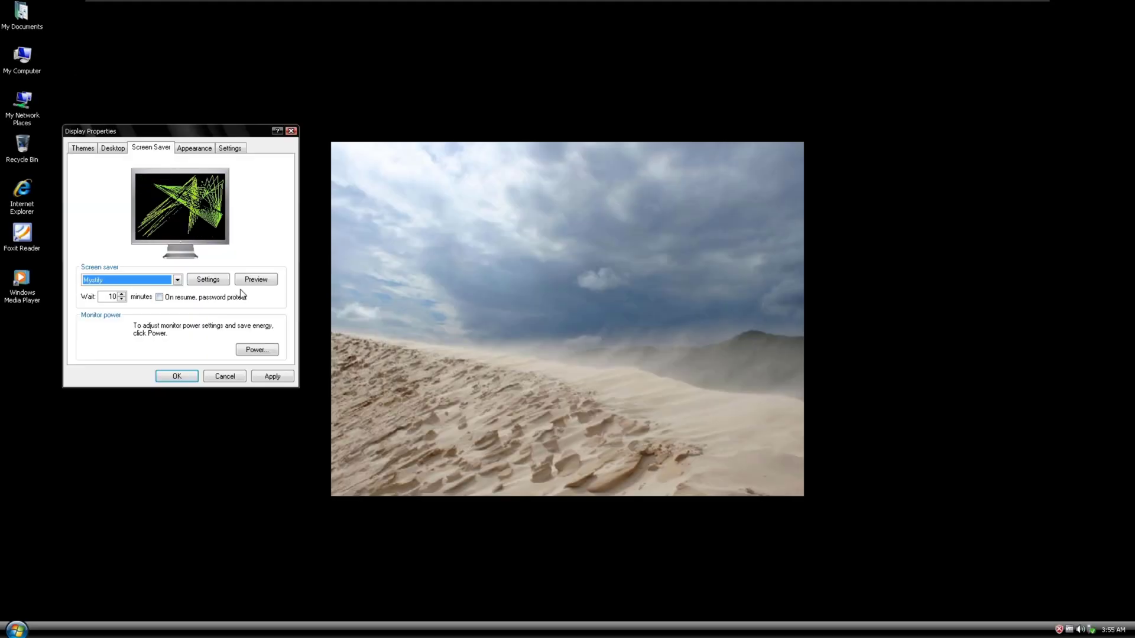
key("Down")
left_click(255, 280)
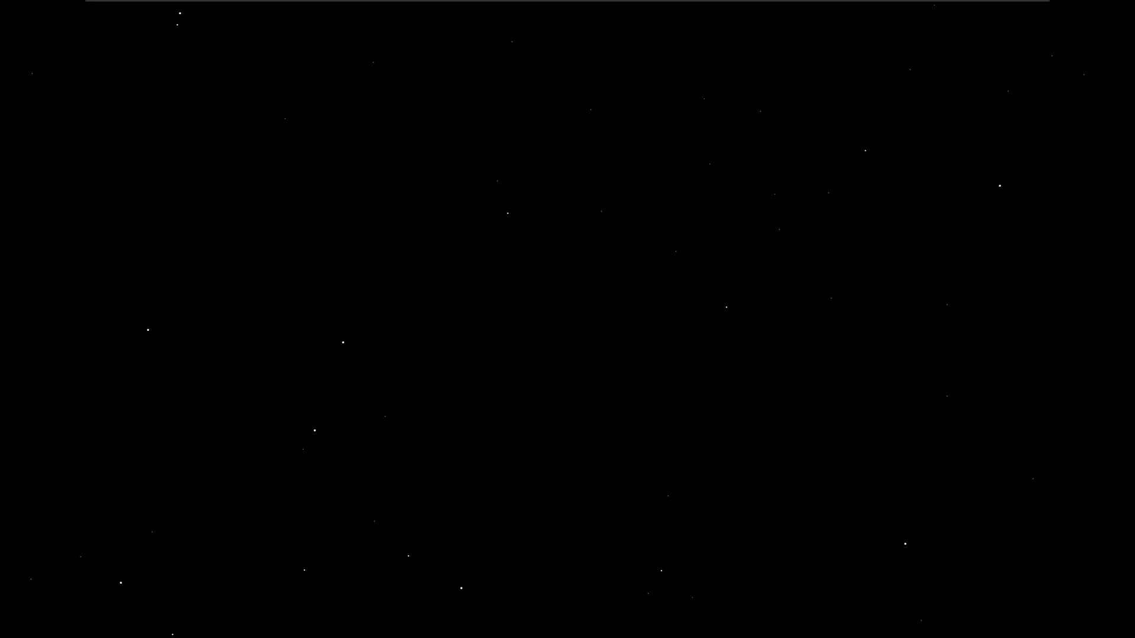
Go back through the screen savers to 3D Text, preview it, and return the selection to (None).
key("Up")
key("Up")
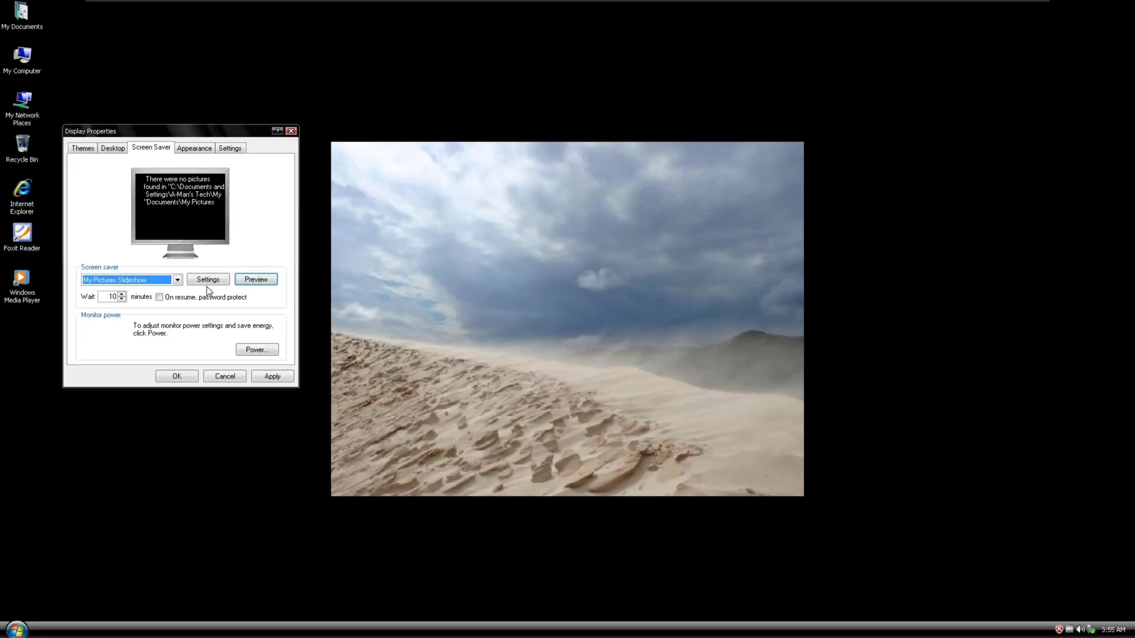
left_click(133, 280)
key("Up")
key("Up")
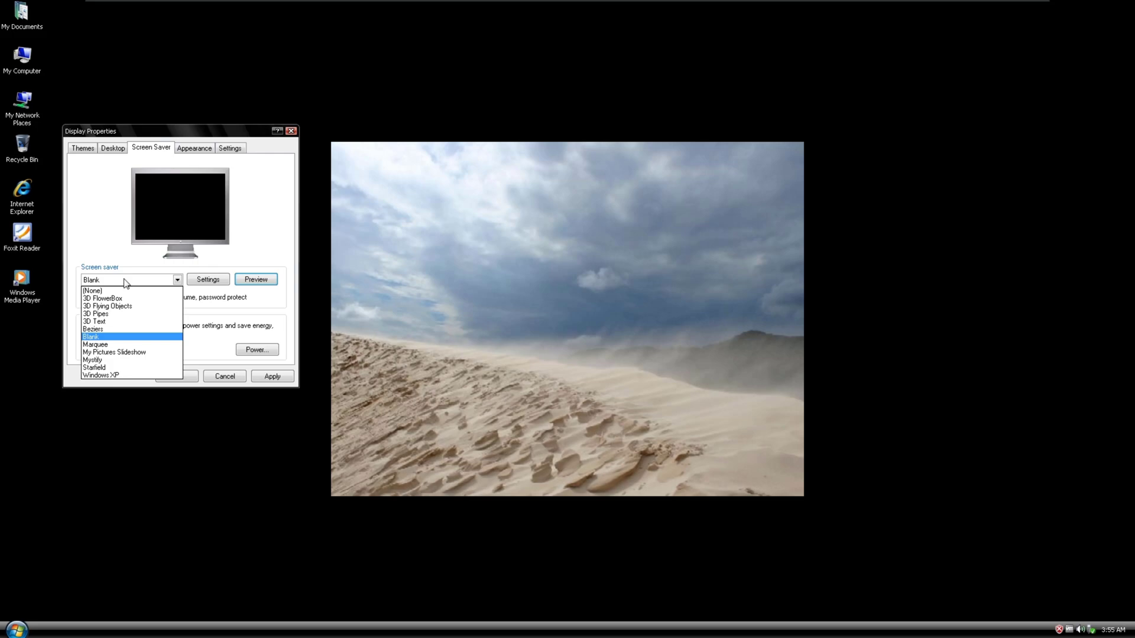
left_click(125, 282)
key("Up")
key("Up")
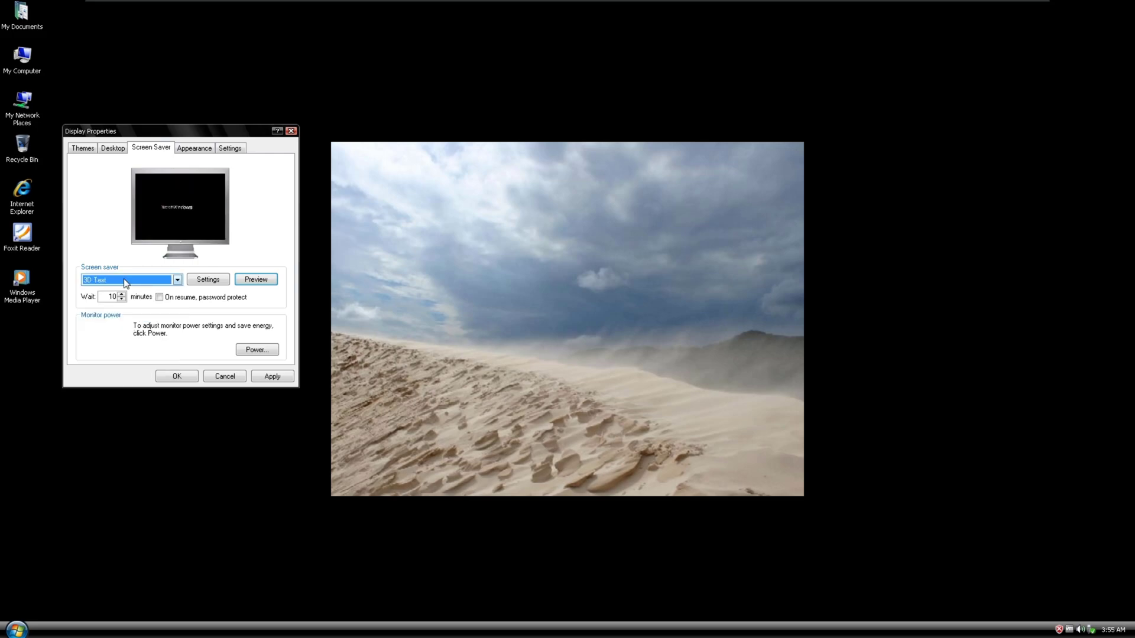
left_click(272, 281)
key("Up")
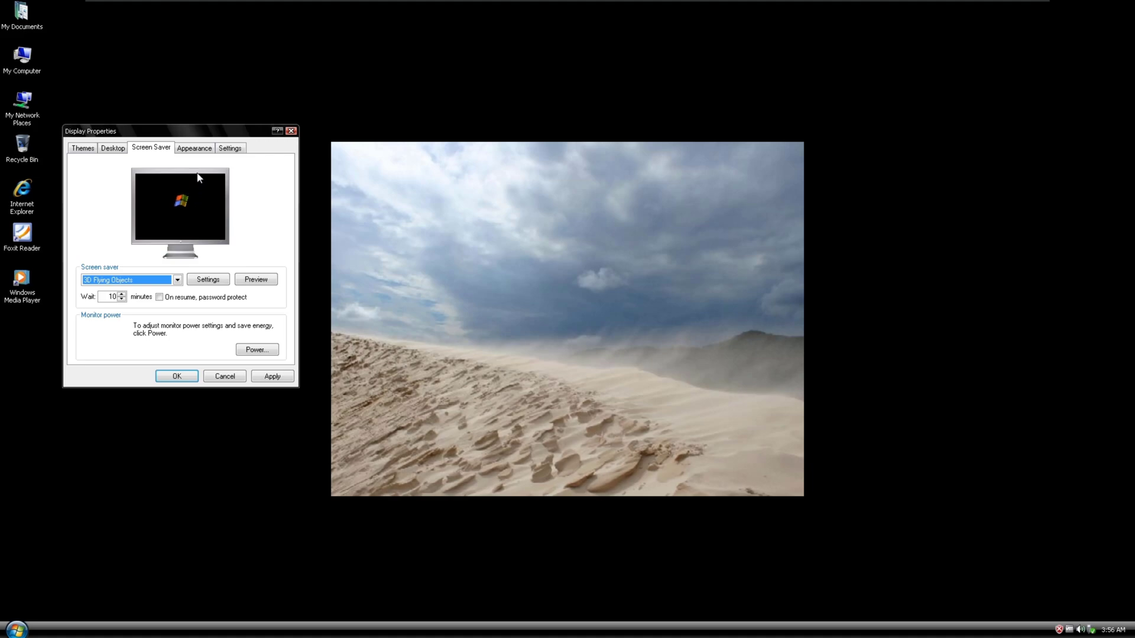
key("Up")
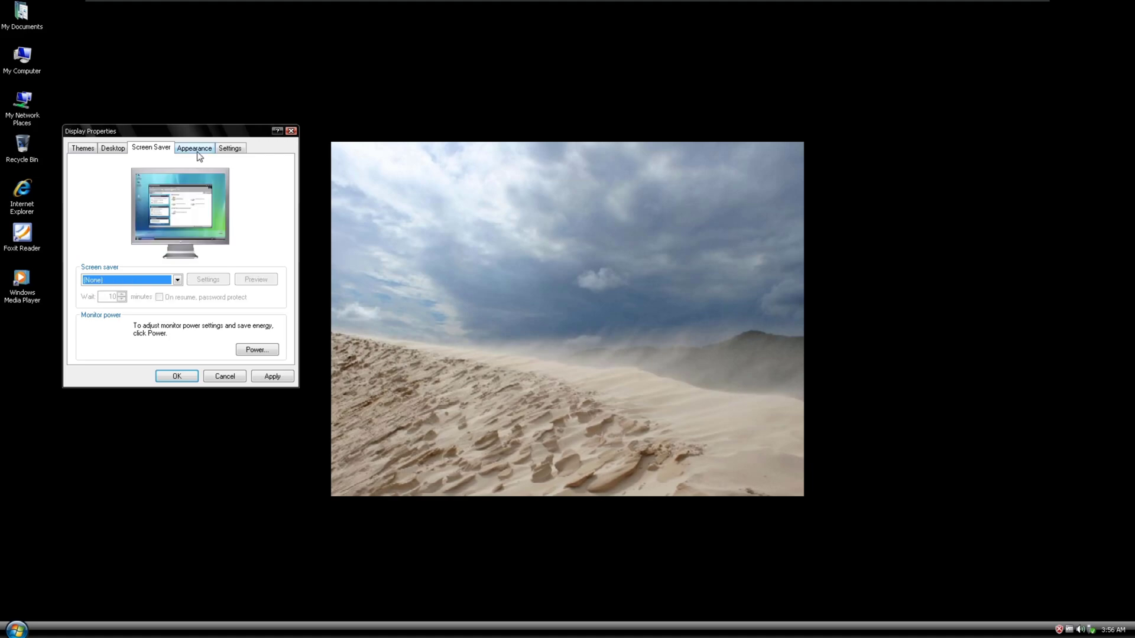
Apply the AeroXP style to windows and buttons.
left_click(195, 149)
left_click(171, 296)
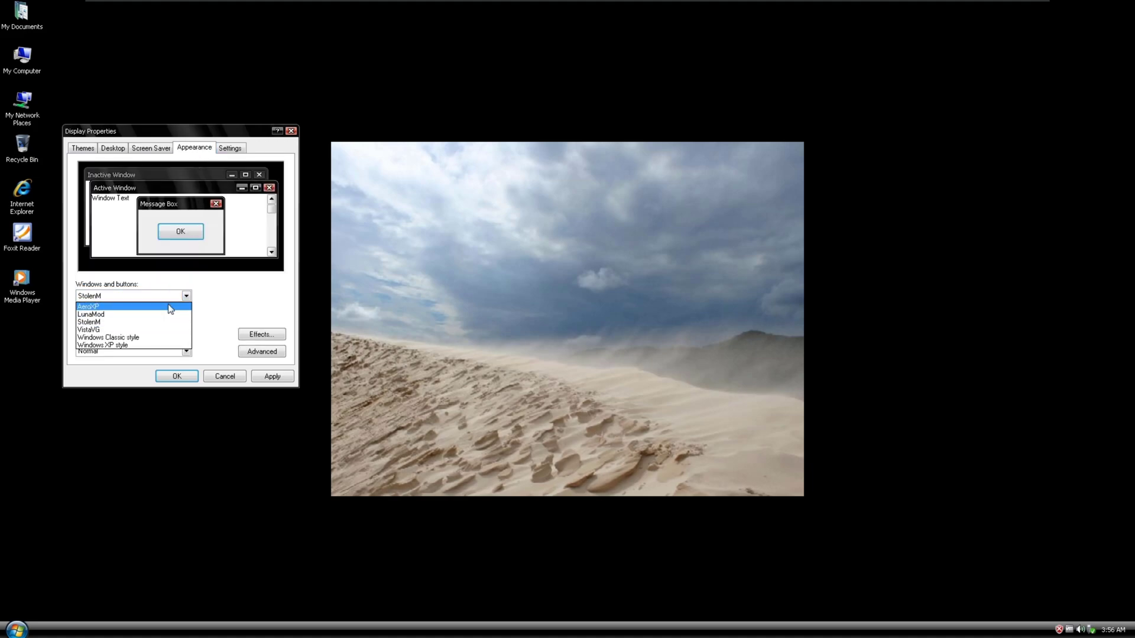
left_click(171, 306)
left_click(272, 375)
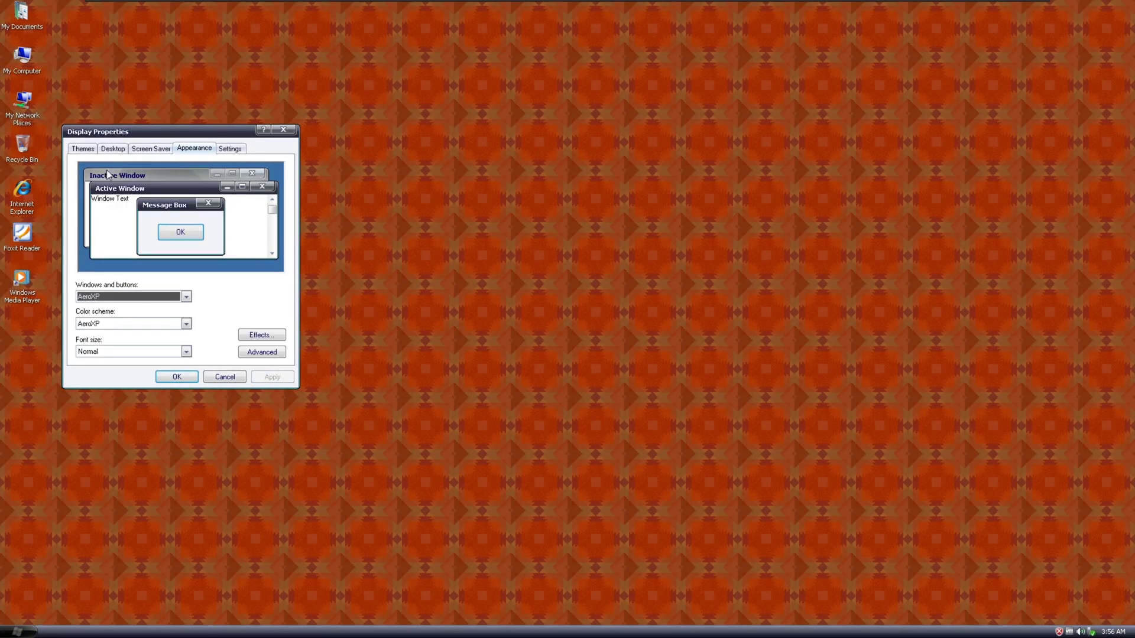
Reapply the Wind wallpaper and set its position to Stretch.
left_click(114, 149)
left_click(106, 322)
key("Up")
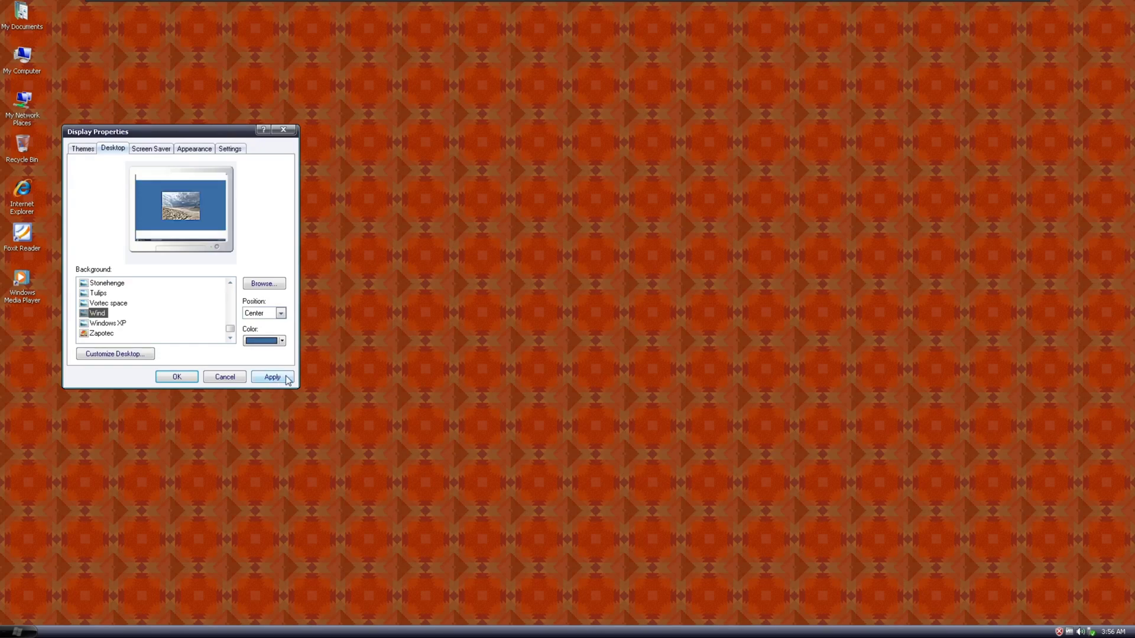
left_click(271, 376)
left_click(272, 313)
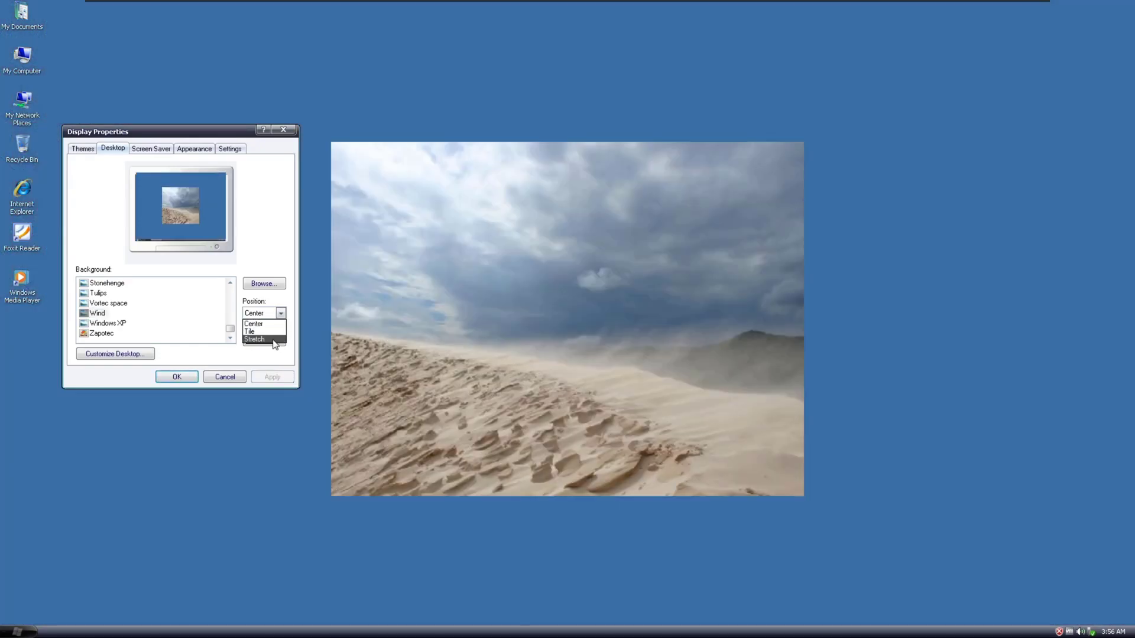
left_click(274, 339)
left_click(286, 382)
Examine the style, color scheme and font size choices available with AeroXP, and check the Start menu.
left_click(189, 149)
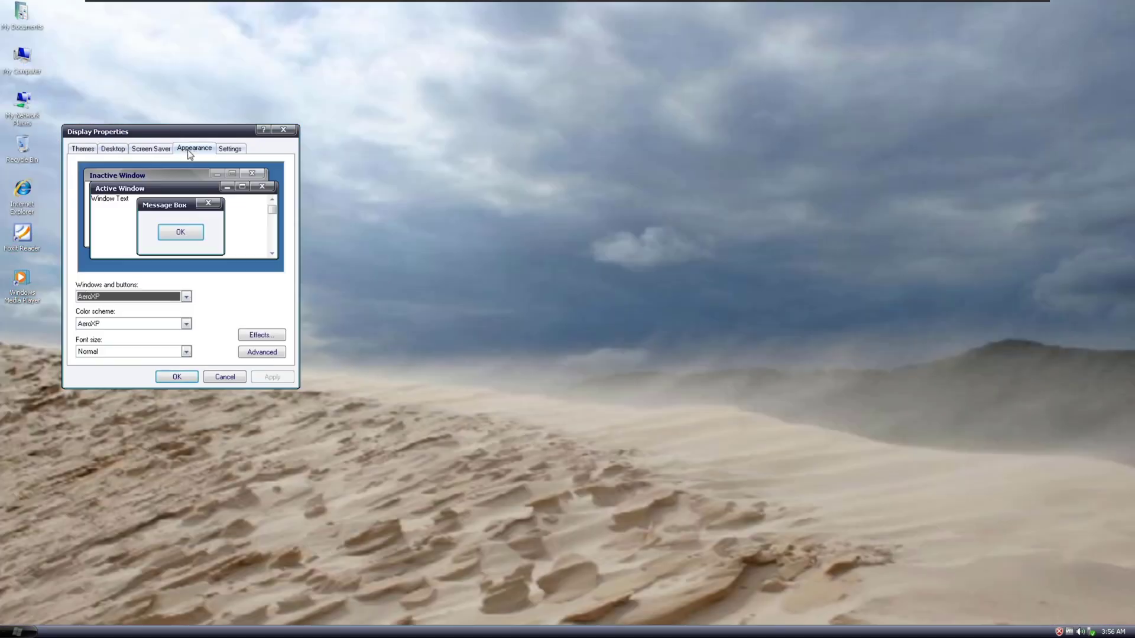
left_click(140, 296)
left_click(140, 296)
left_click(125, 324)
left_click(125, 325)
left_click(96, 351)
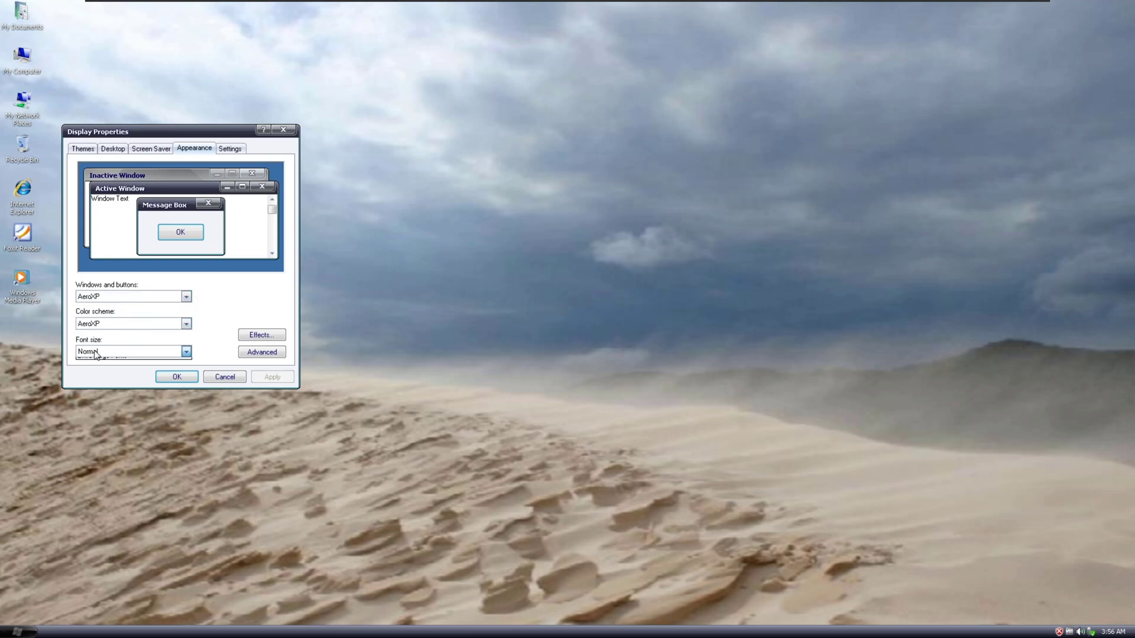
key("super")
key("Escape")
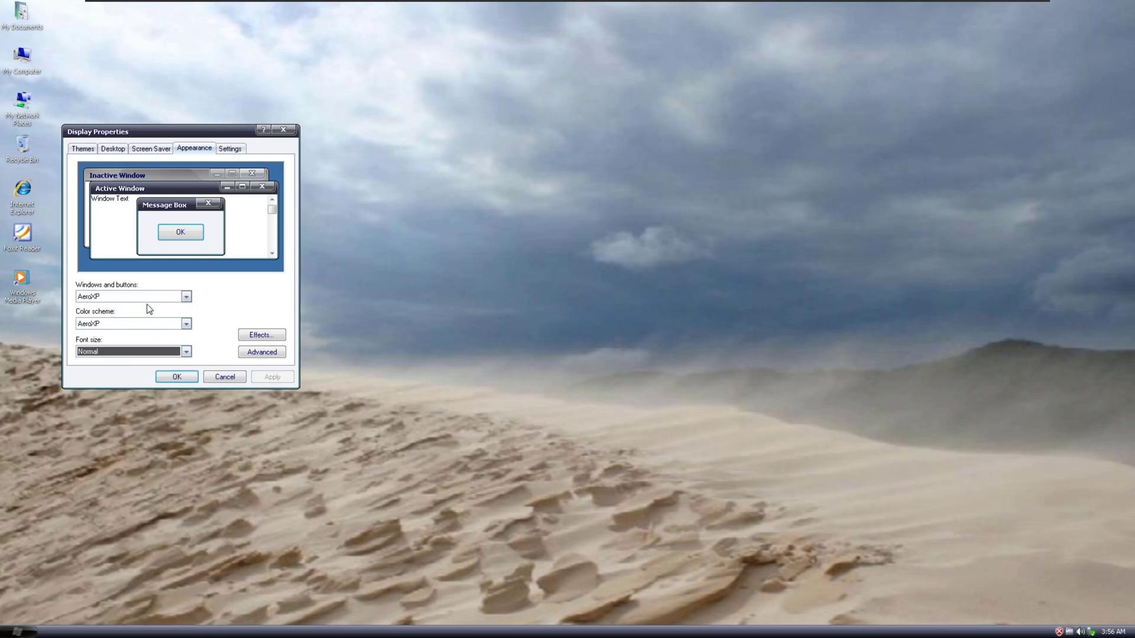
Apply the LunaMod style with the Olive Green color scheme and check the Start menu's look.
left_click(149, 296)
left_click(136, 307)
left_click(277, 377)
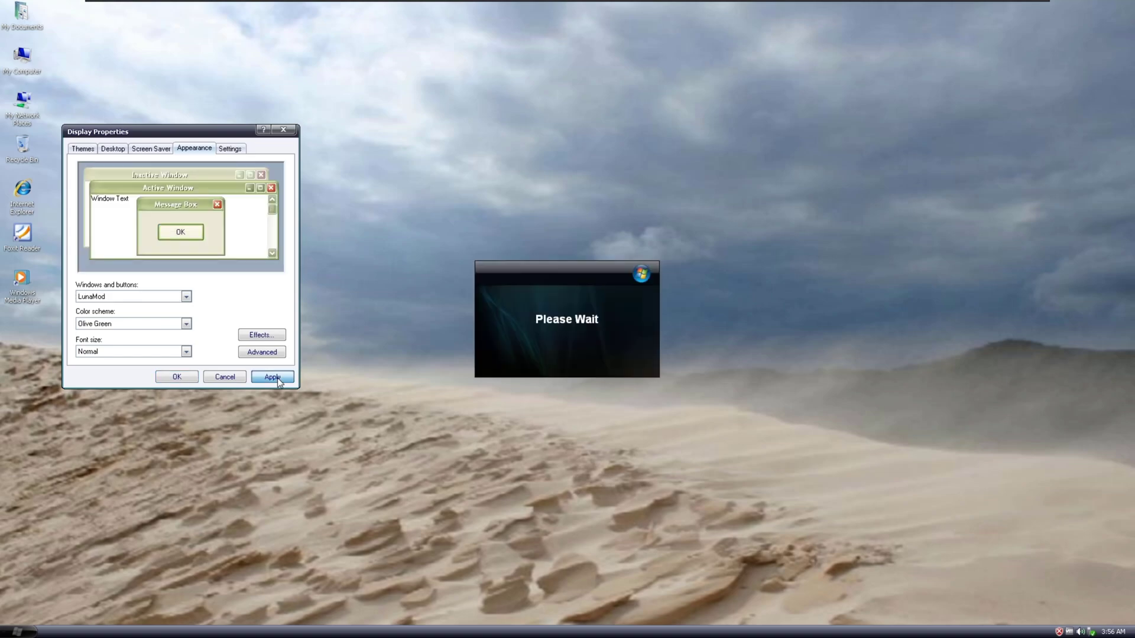
left_click(18, 631)
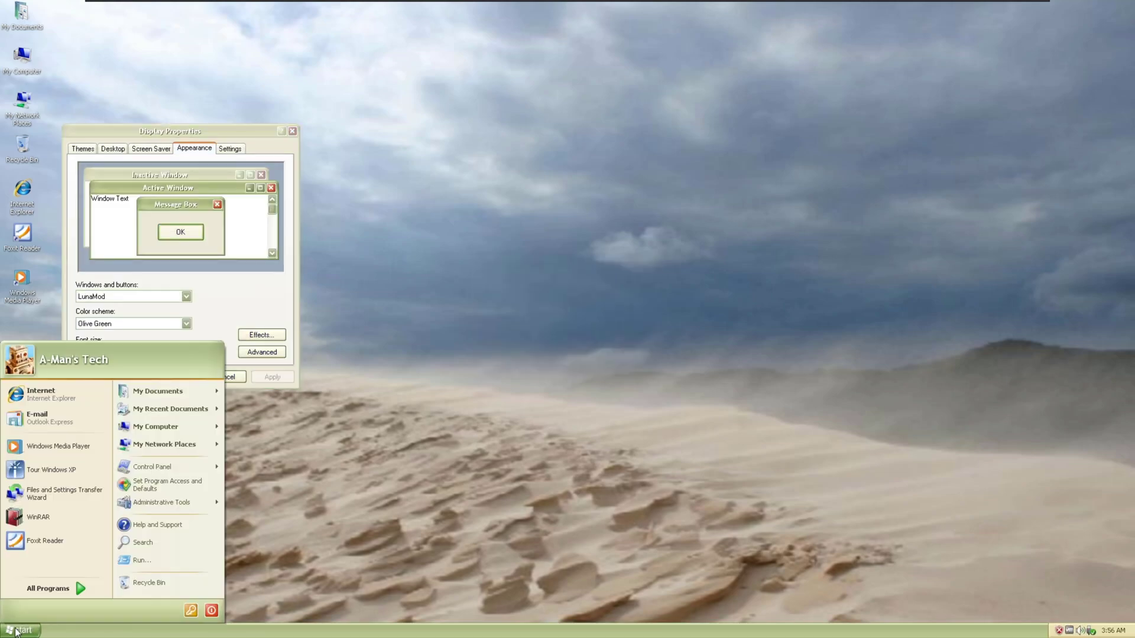
left_click(175, 268)
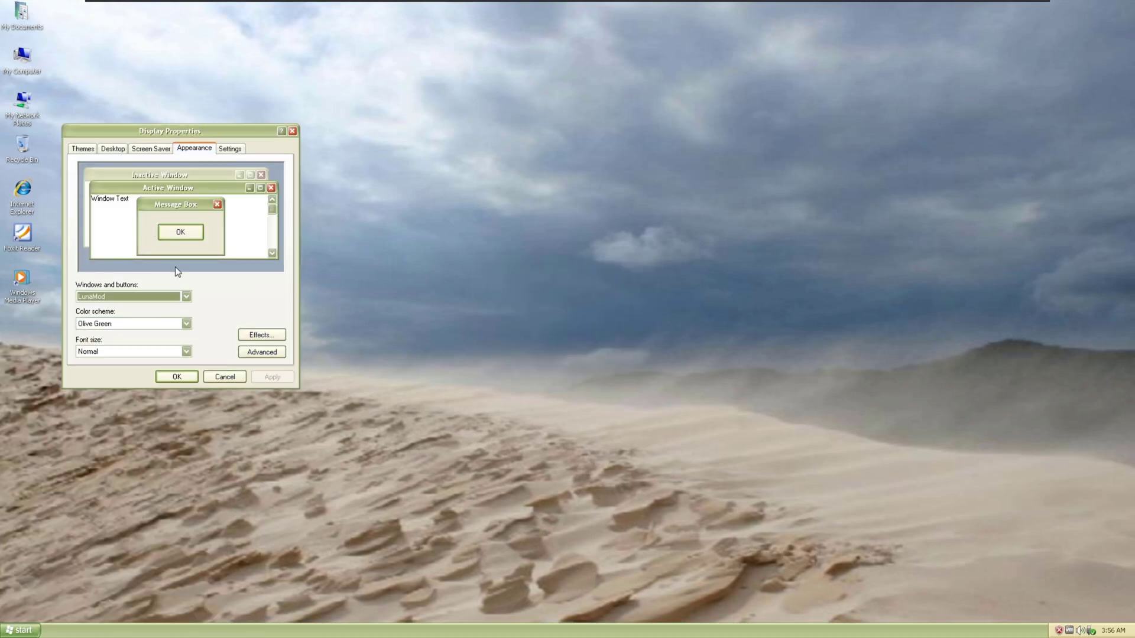
Apply the Blue color scheme to the LunaMod style.
left_click(186, 322)
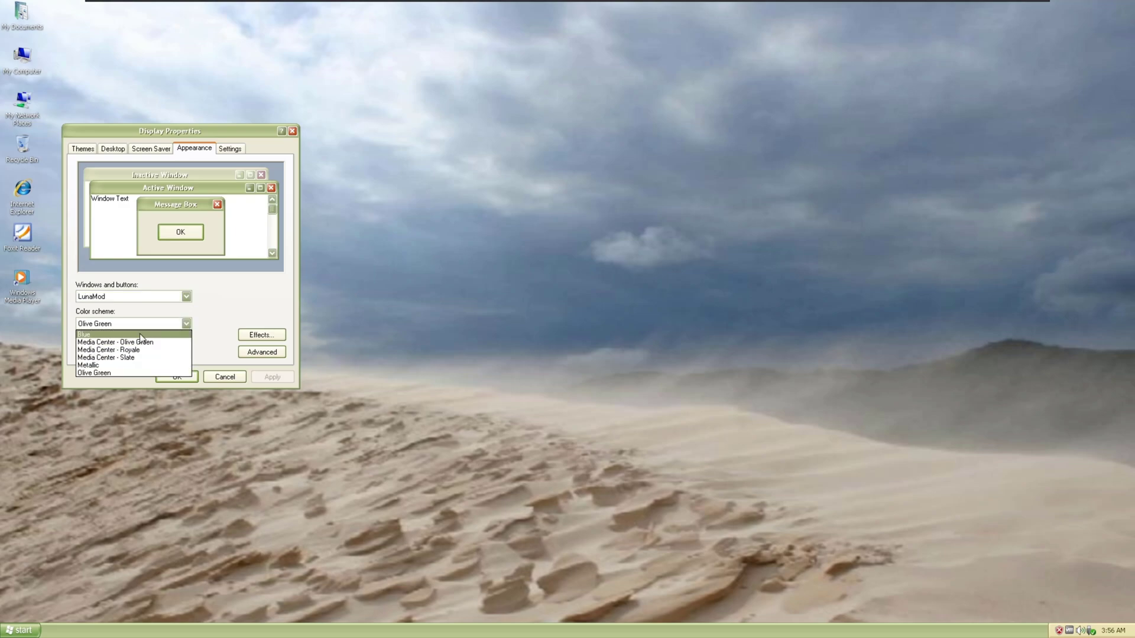
left_click(119, 334)
left_click(270, 377)
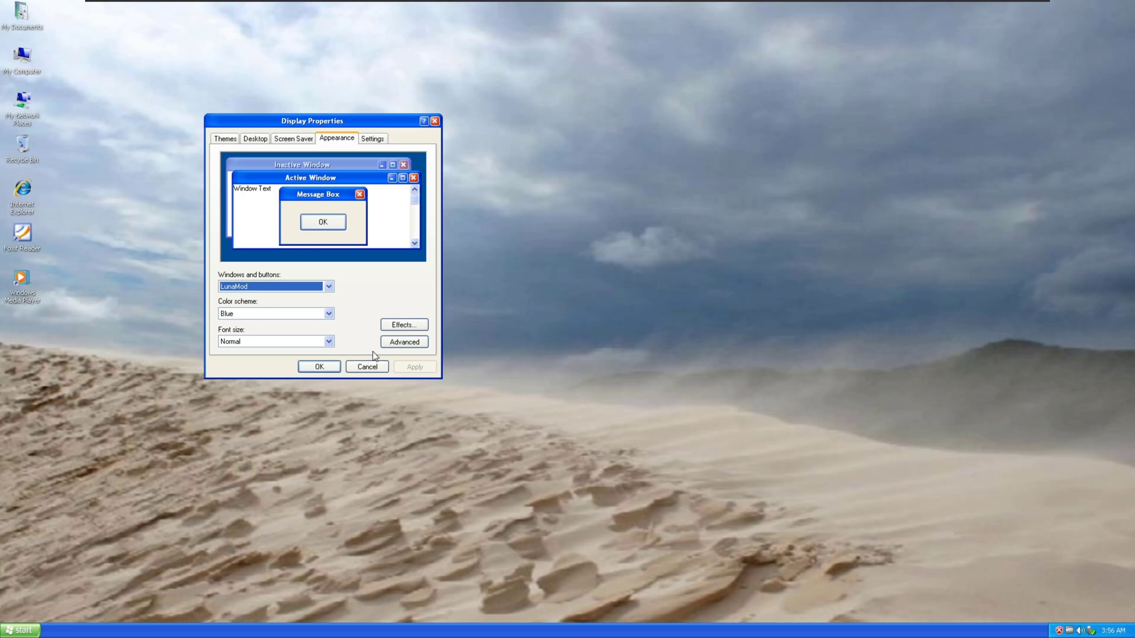
Apply the StolenM style with the AeroVS color scheme, then switch its scheme to AeroVS2.
left_click(271, 287)
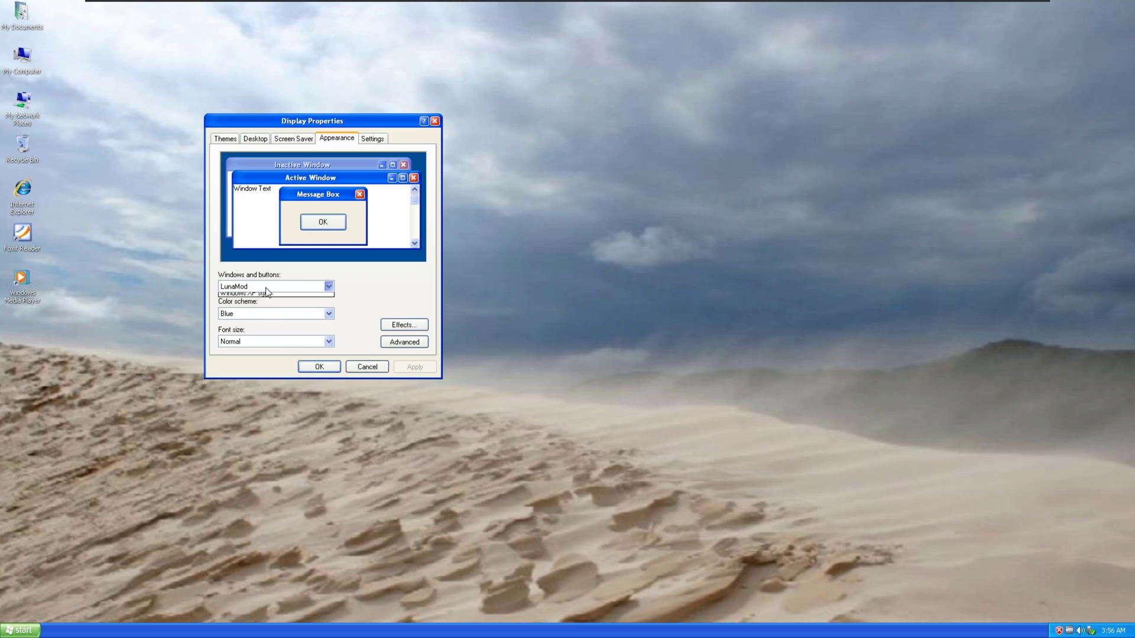
left_click(260, 303)
left_click(415, 367)
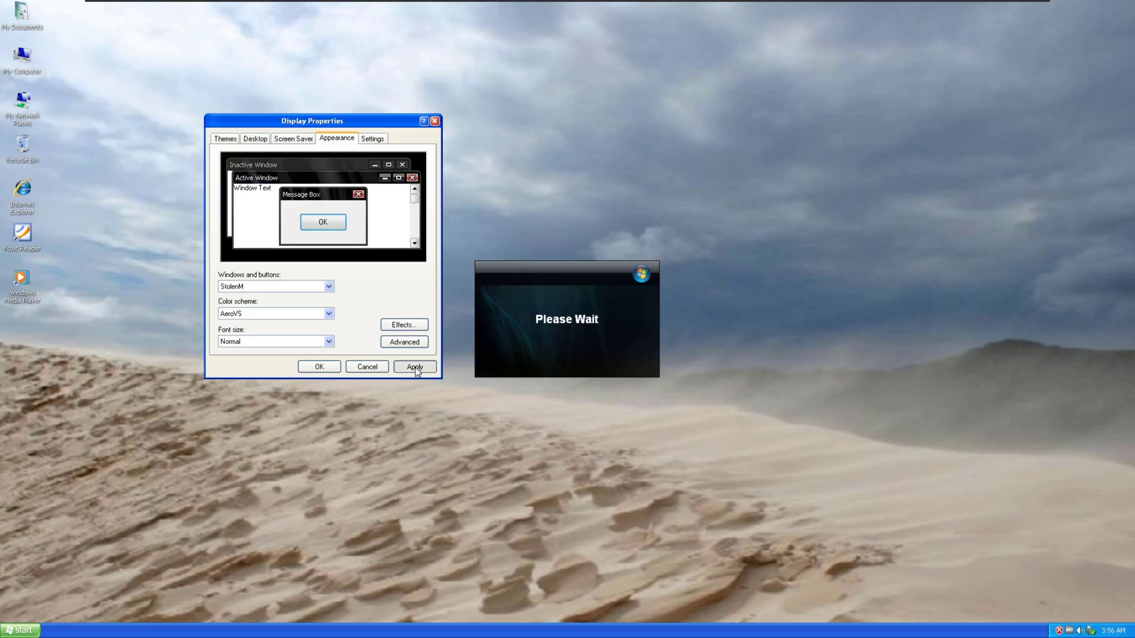
left_click(294, 315)
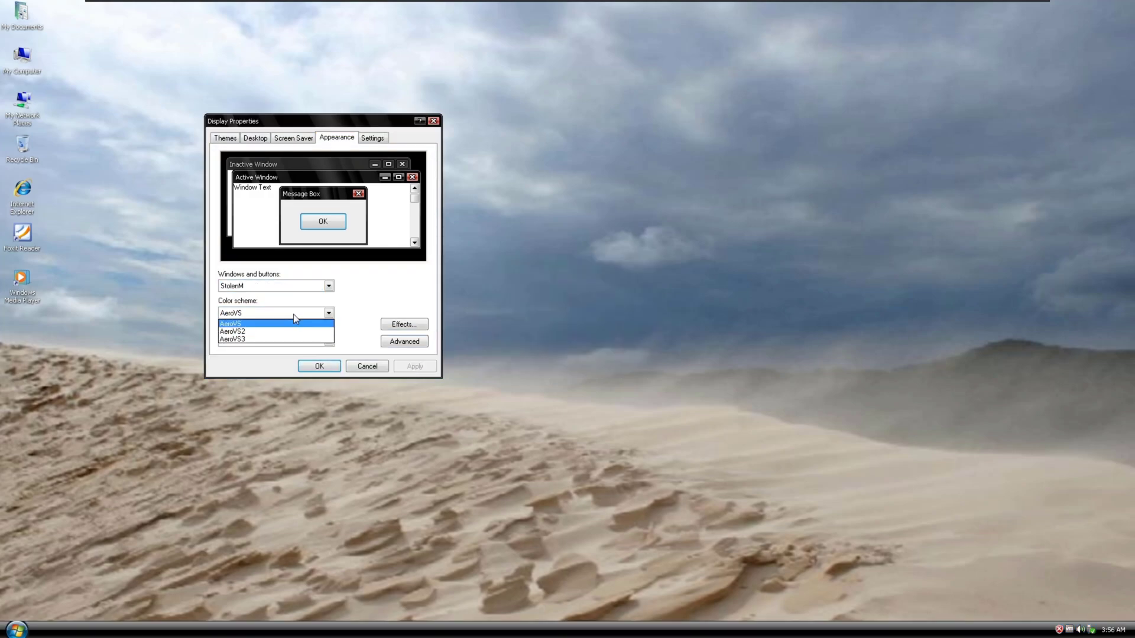
left_click(296, 333)
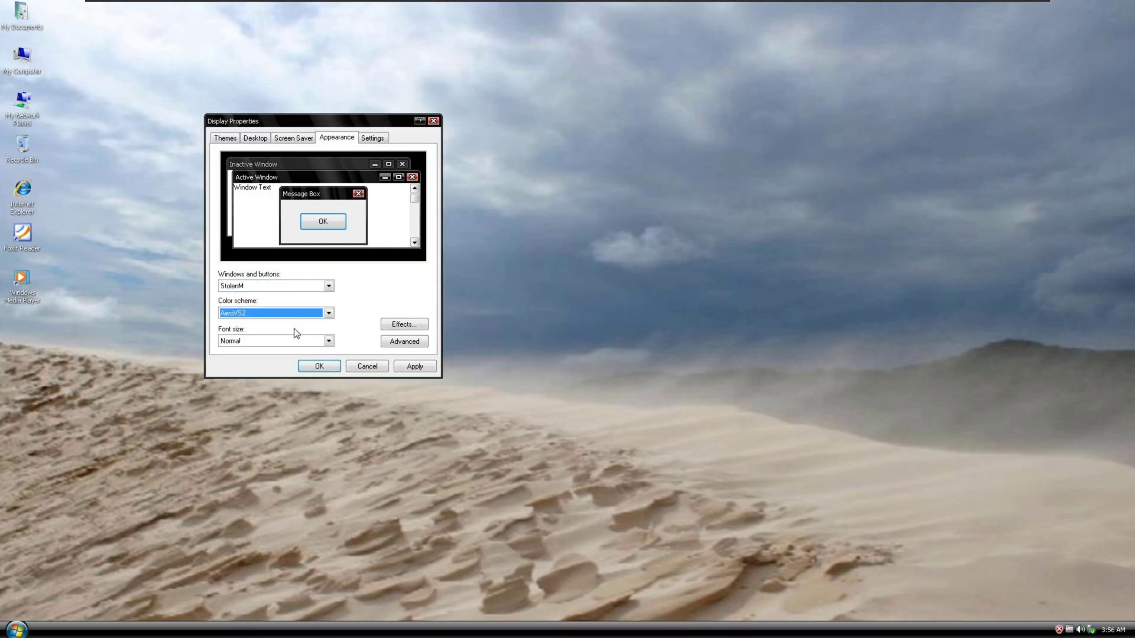
left_click(403, 367)
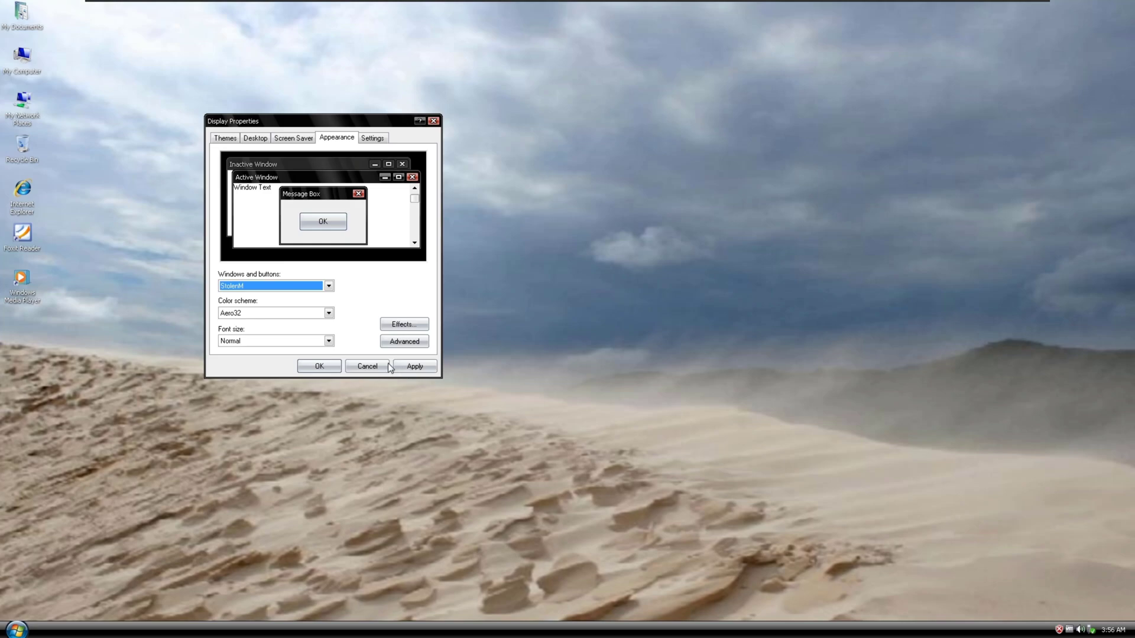
Apply the AeroVS3 color scheme to the StolenM style and check the Start menu.
left_click(289, 313)
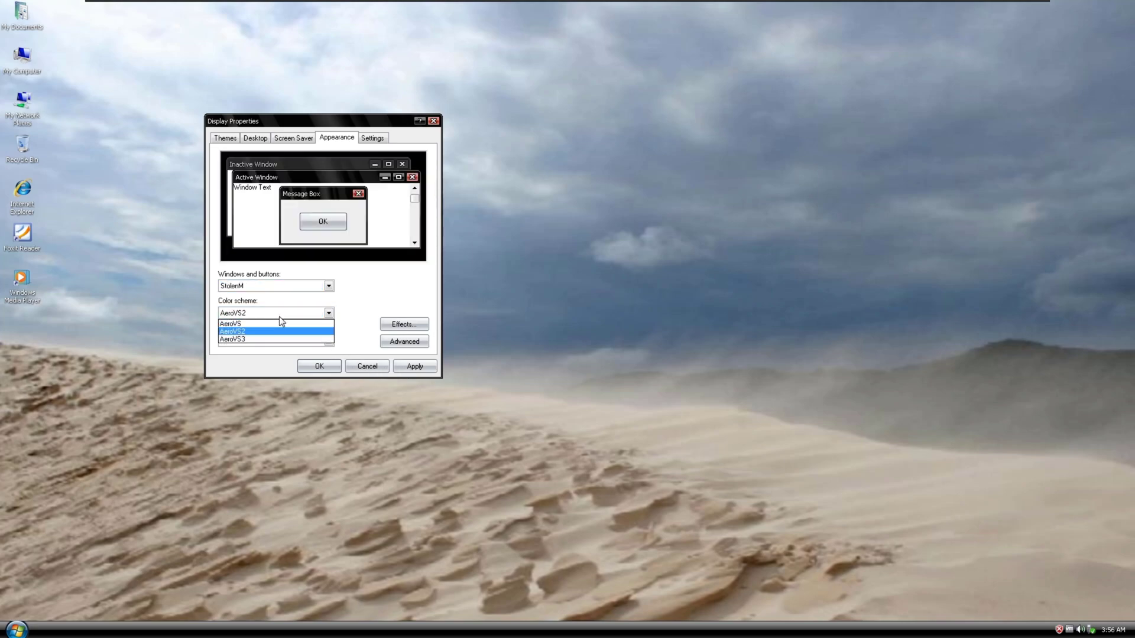
left_click(243, 339)
left_click(414, 366)
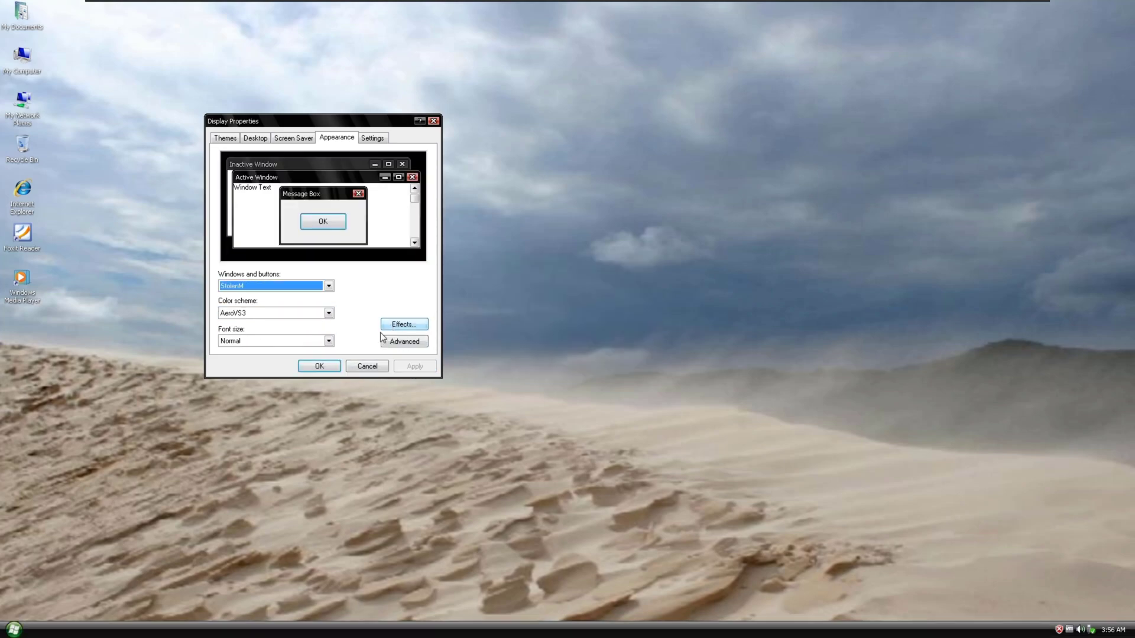
key("super")
left_click(274, 301)
Apply the VistaVG style with the Aero48 color scheme.
left_click(271, 289)
left_click(271, 317)
left_click(321, 313)
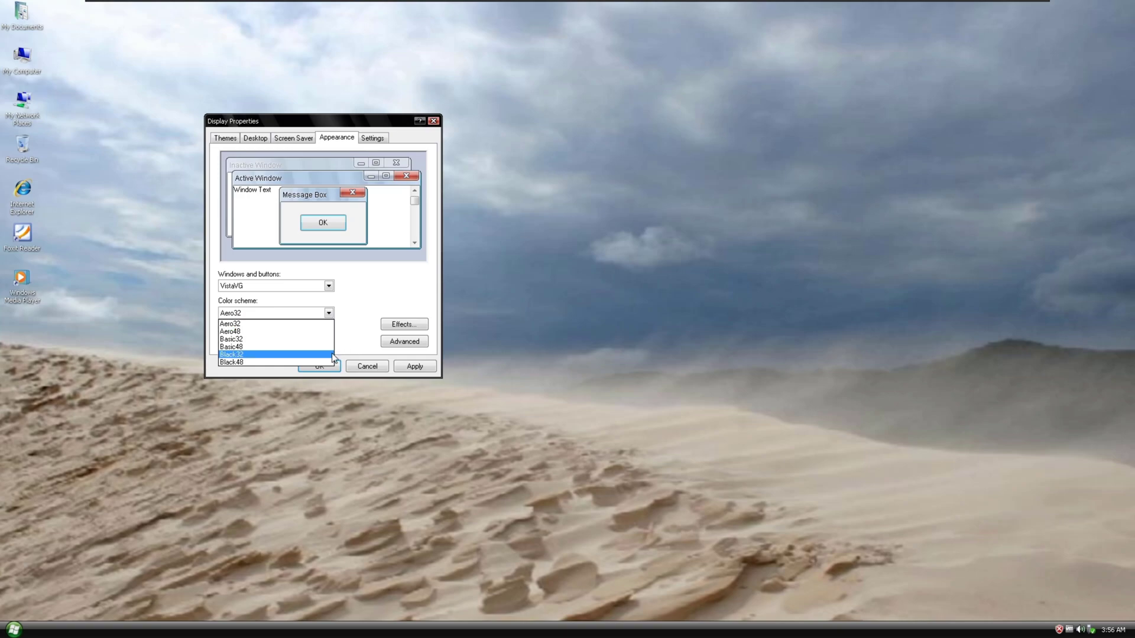
left_click(311, 331)
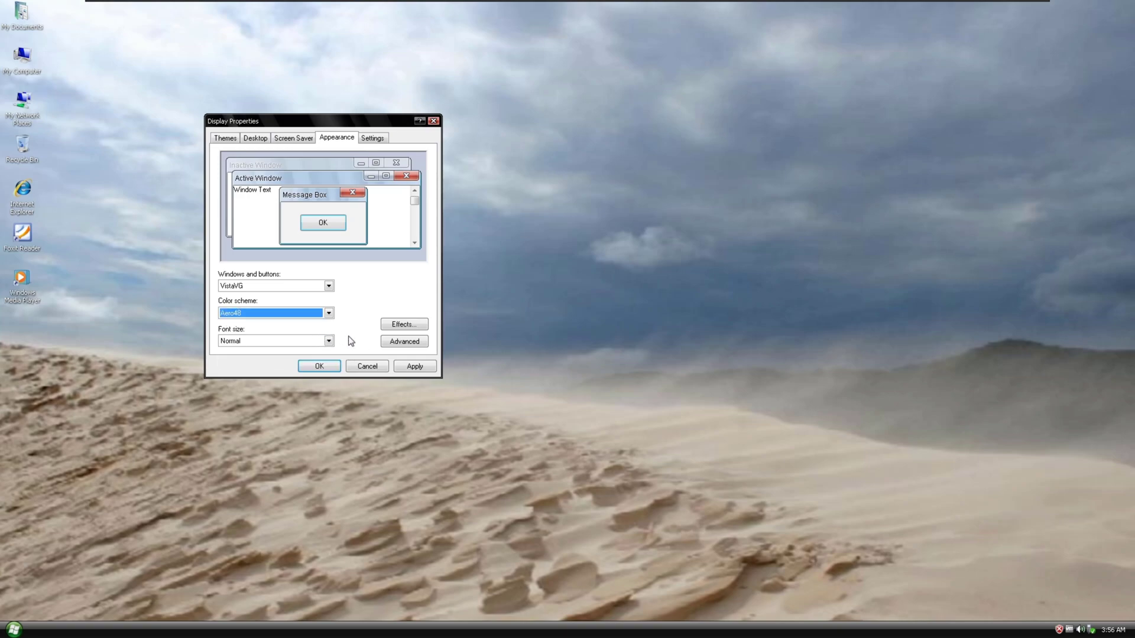
left_click(299, 313)
left_click(272, 352)
left_click(415, 366)
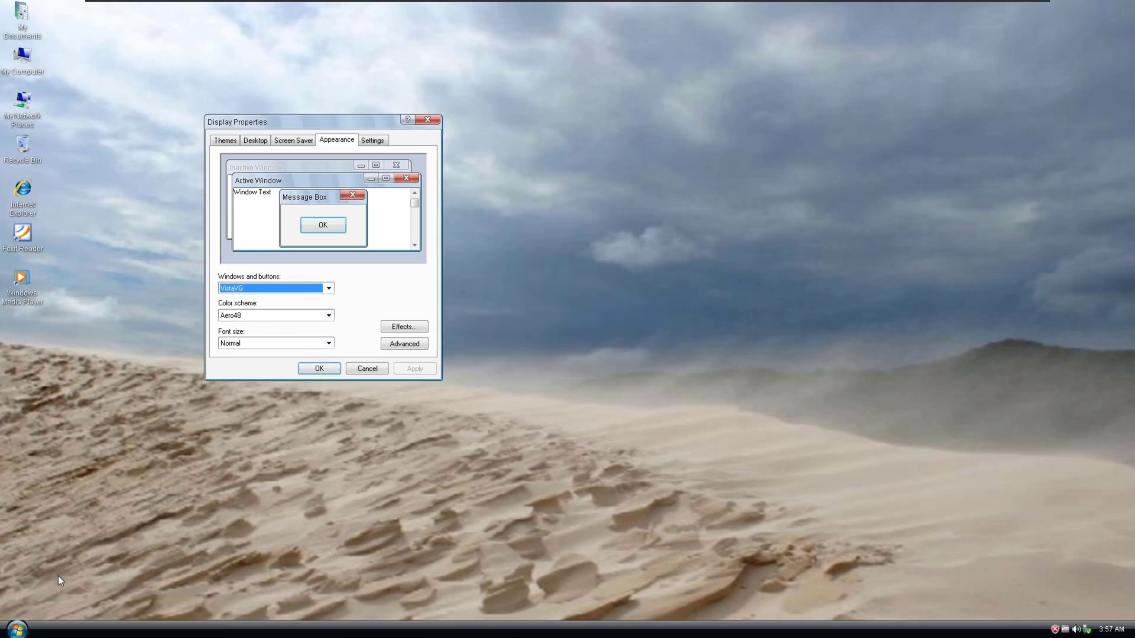
Apply the Black32 color scheme to the VistaVG style and check the Start menu.
left_click(272, 315)
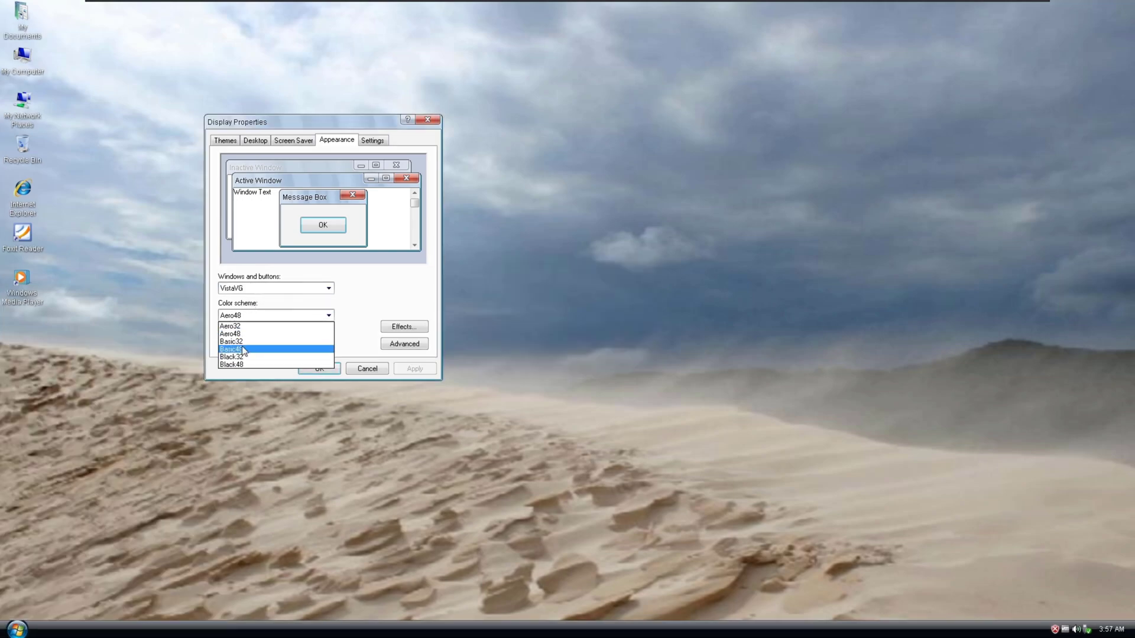
left_click(278, 354)
left_click(408, 369)
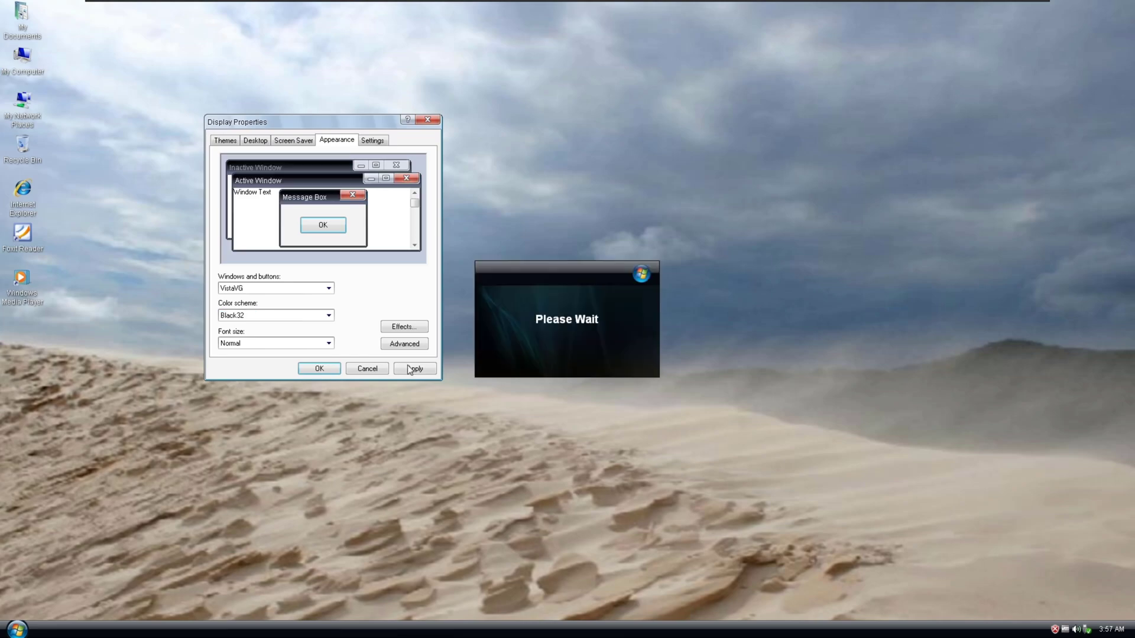
left_click(18, 629)
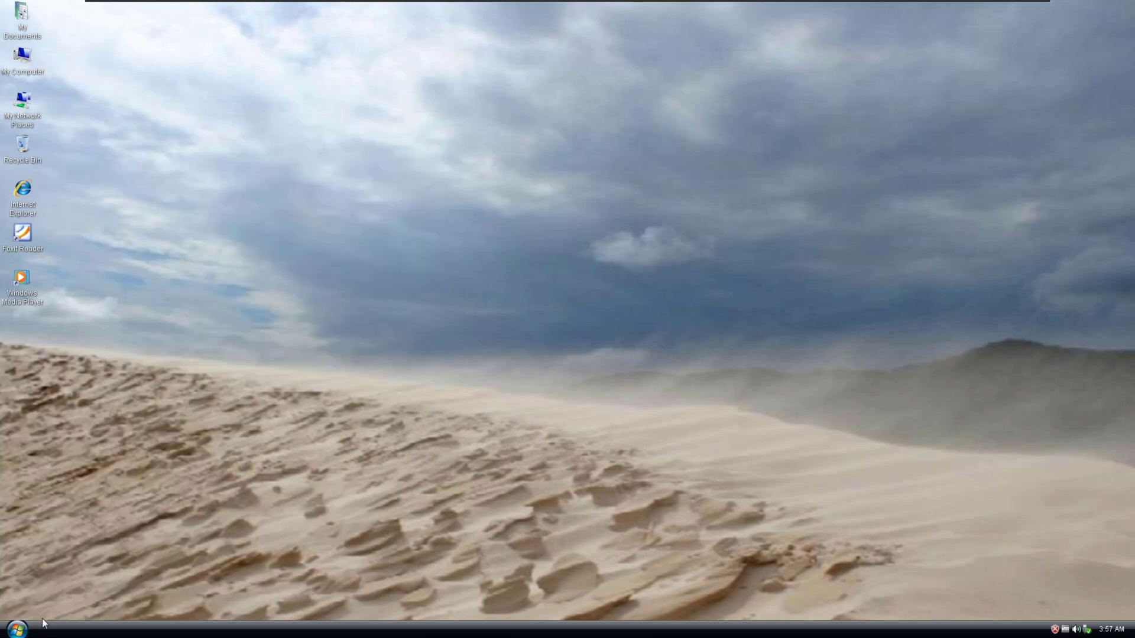
Open User Accounts from the Control Panel, allowing scripts to continue running on the page.
left_click(33, 628)
right_click(168, 459)
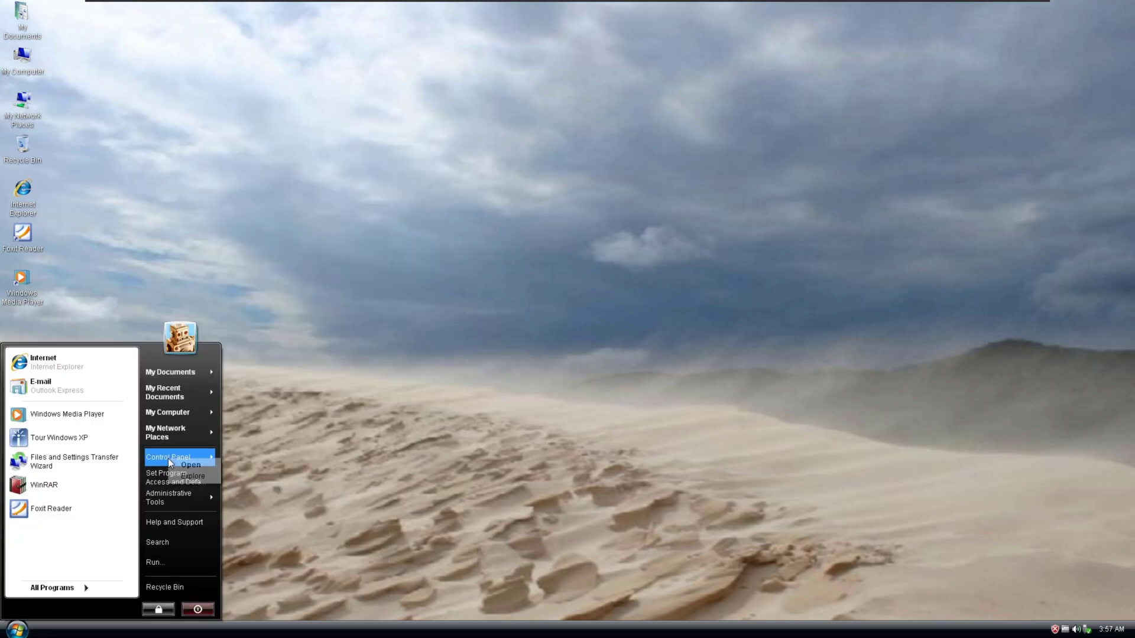
left_click(189, 465)
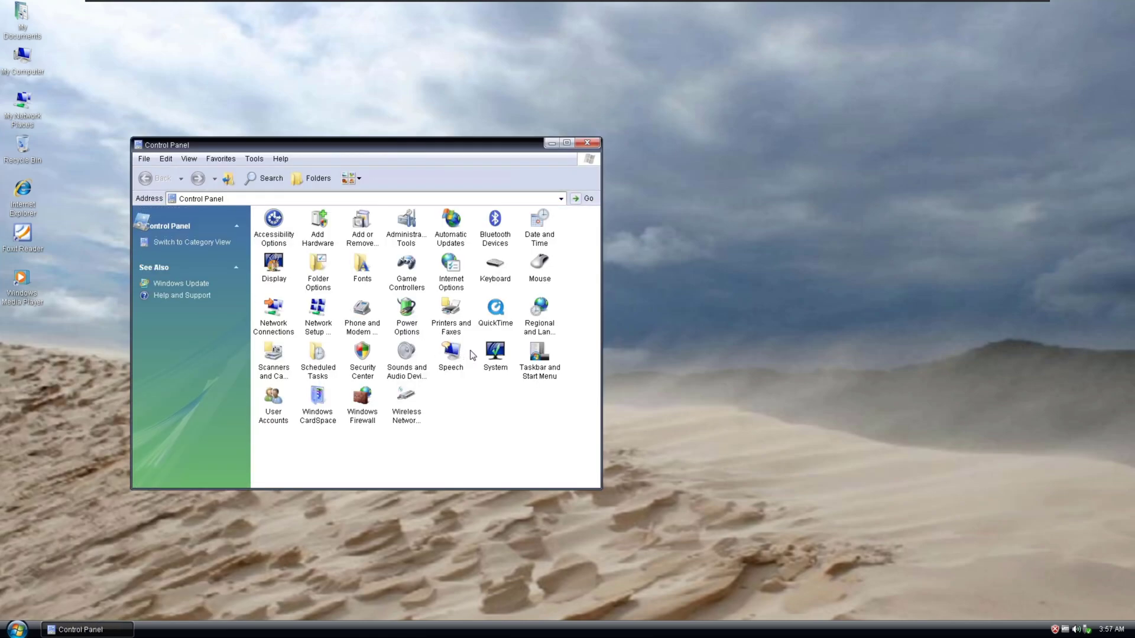
double_click(277, 408)
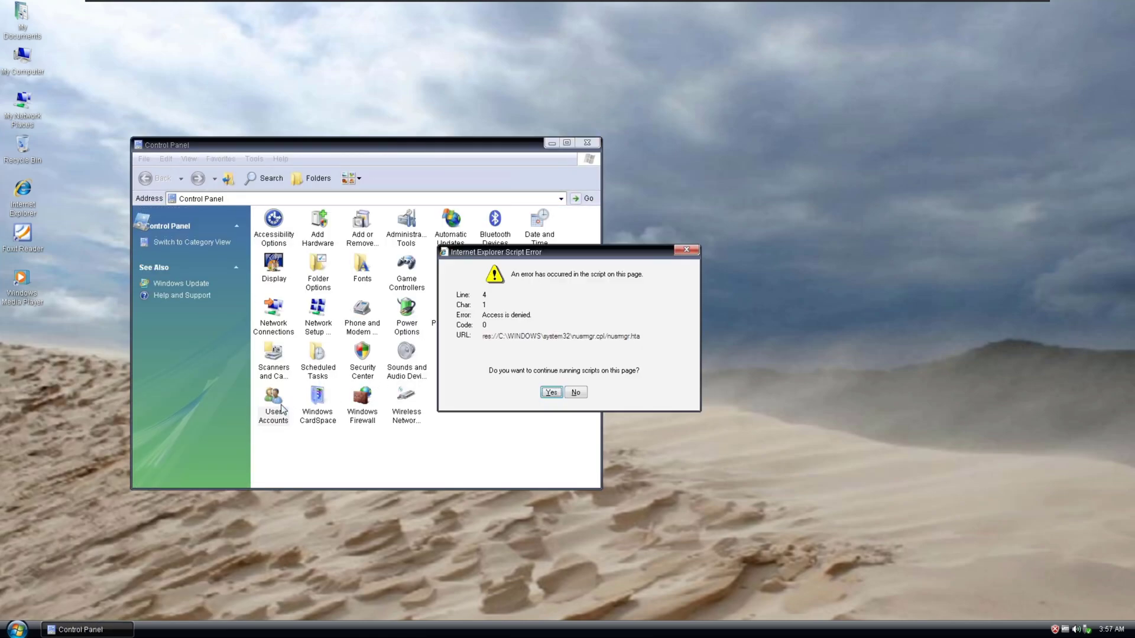
left_click(551, 392)
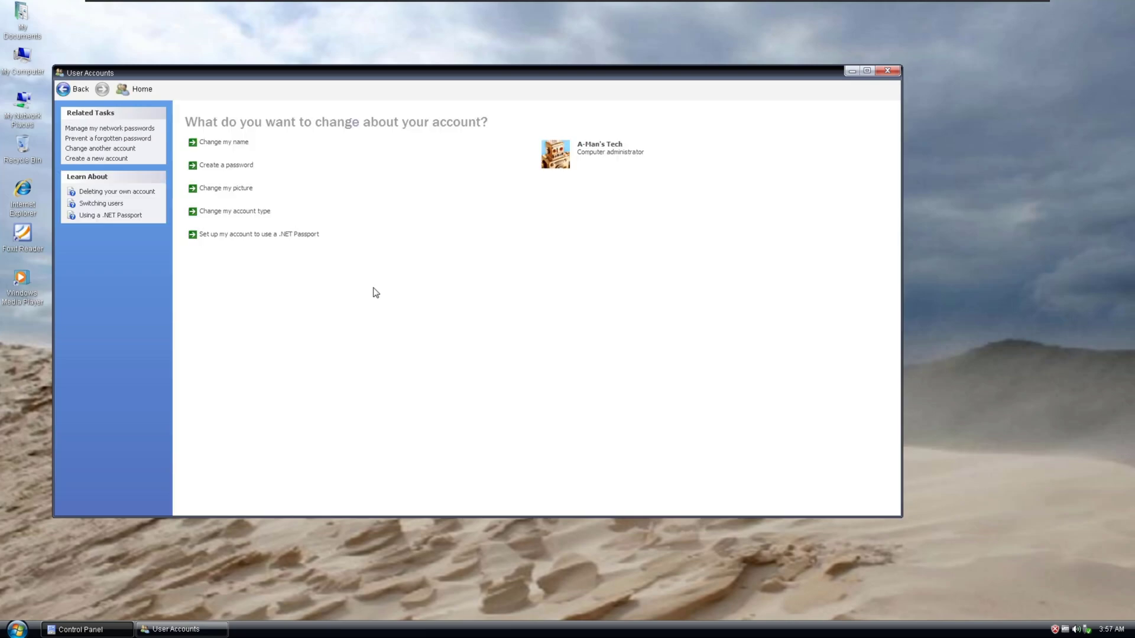
View the available account pictures without changing the current one, and close User Accounts and the Control Panel.
left_click(230, 189)
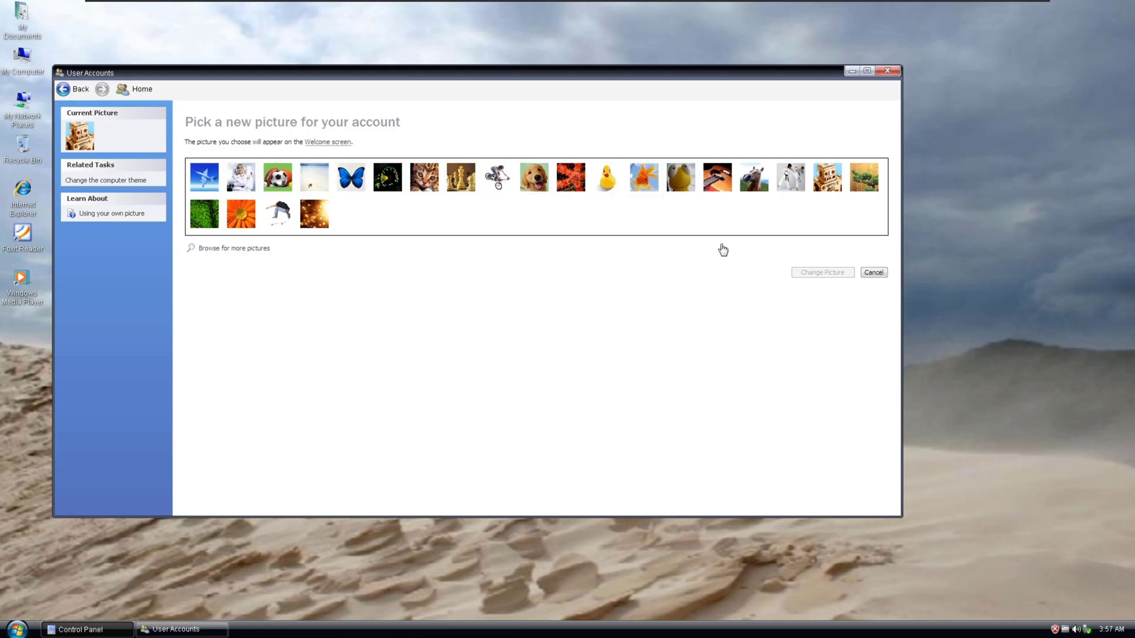
left_click(874, 272)
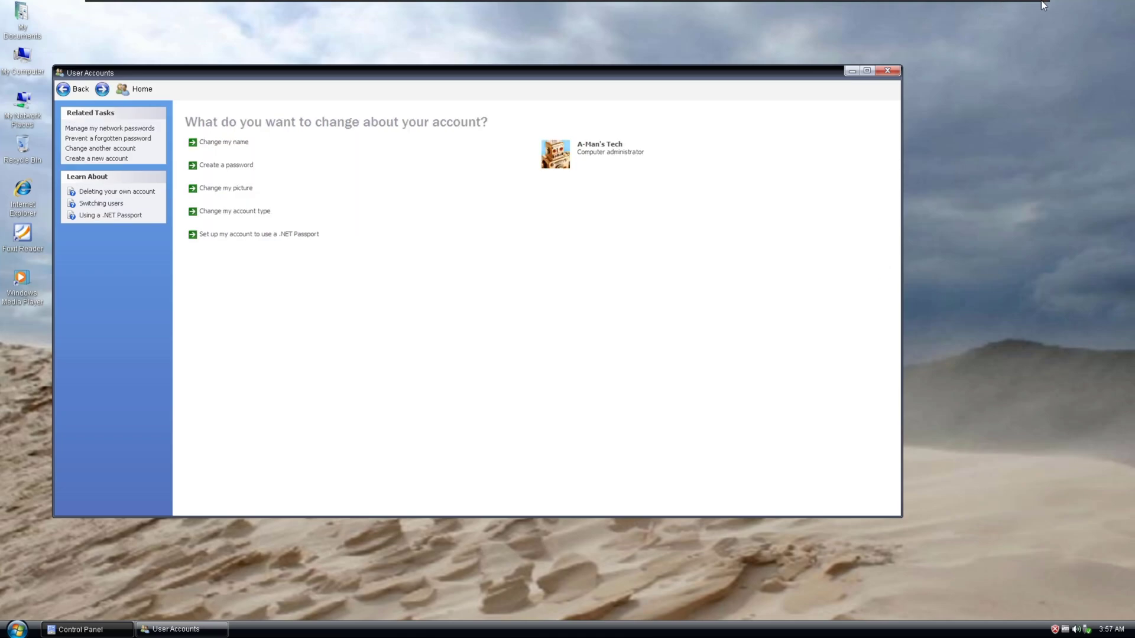
left_click(887, 71)
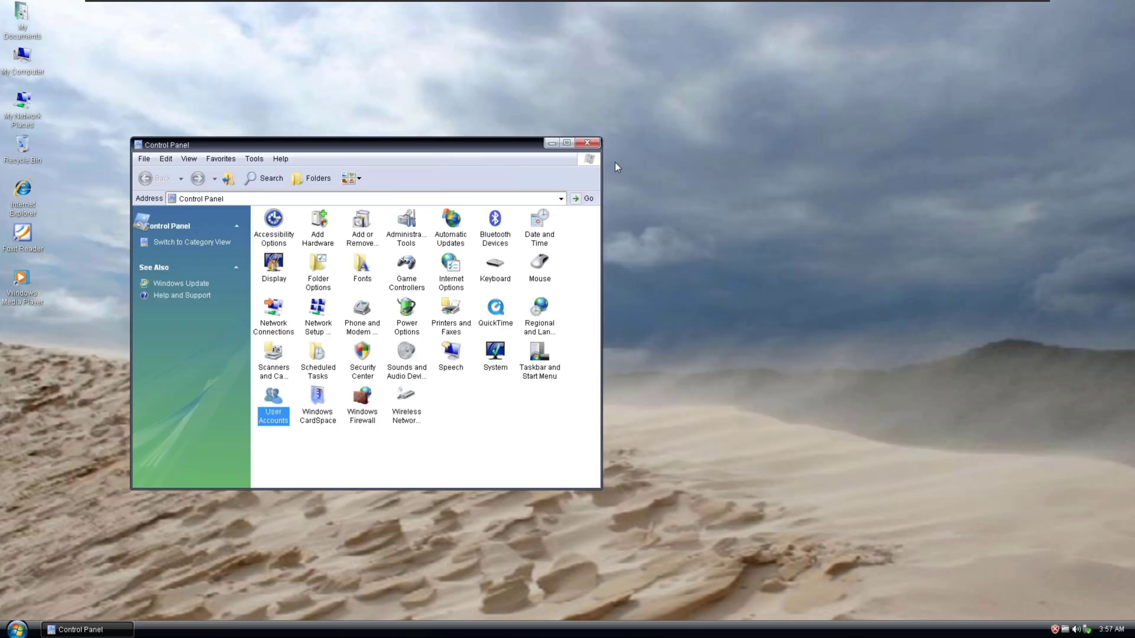
left_click(587, 142)
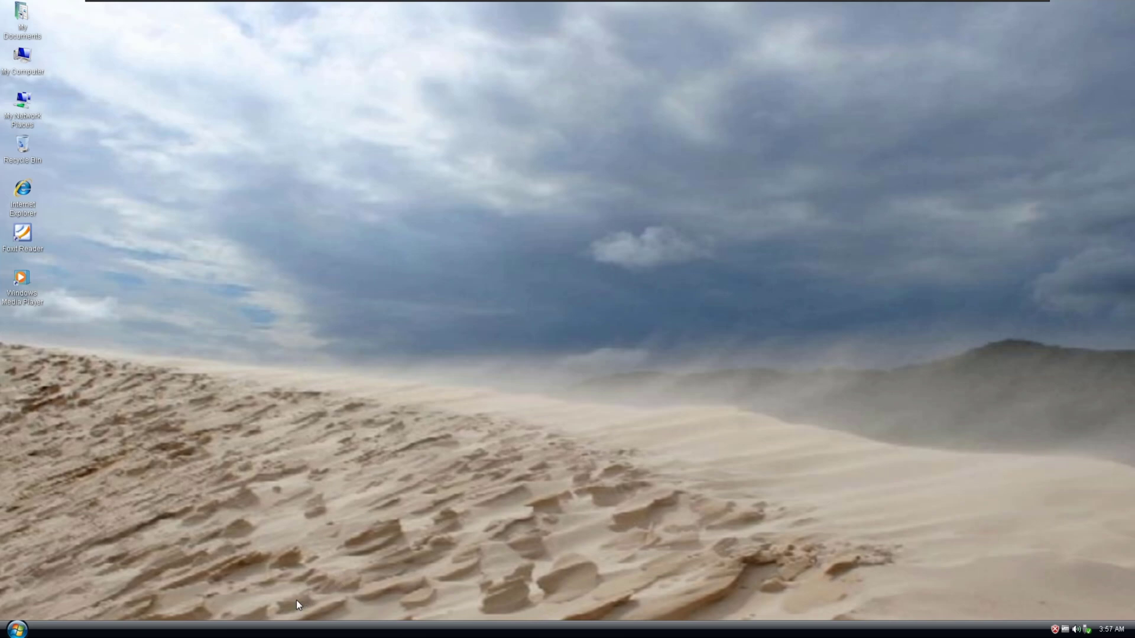
Switch the Start menu to the Classic Start menu style in the taskbar properties.
right_click(247, 632)
left_click(266, 618)
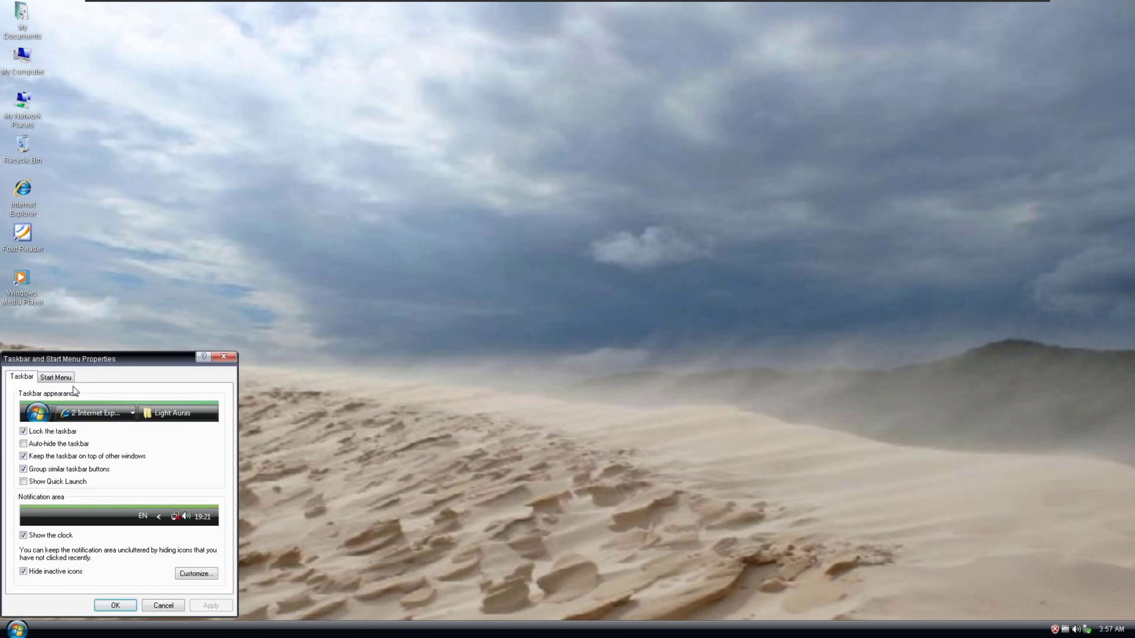
left_click(56, 377)
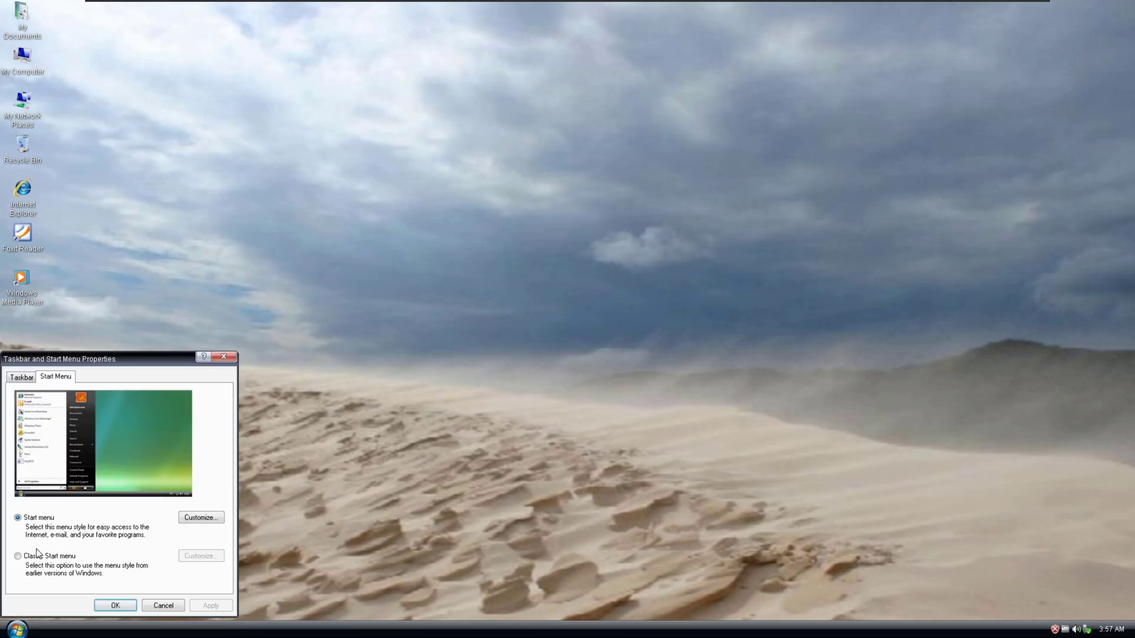
left_click(37, 555)
left_click(116, 605)
Launch Remote Desktop Connection from the Accessories programs, view its version information and close it.
left_click(16, 629)
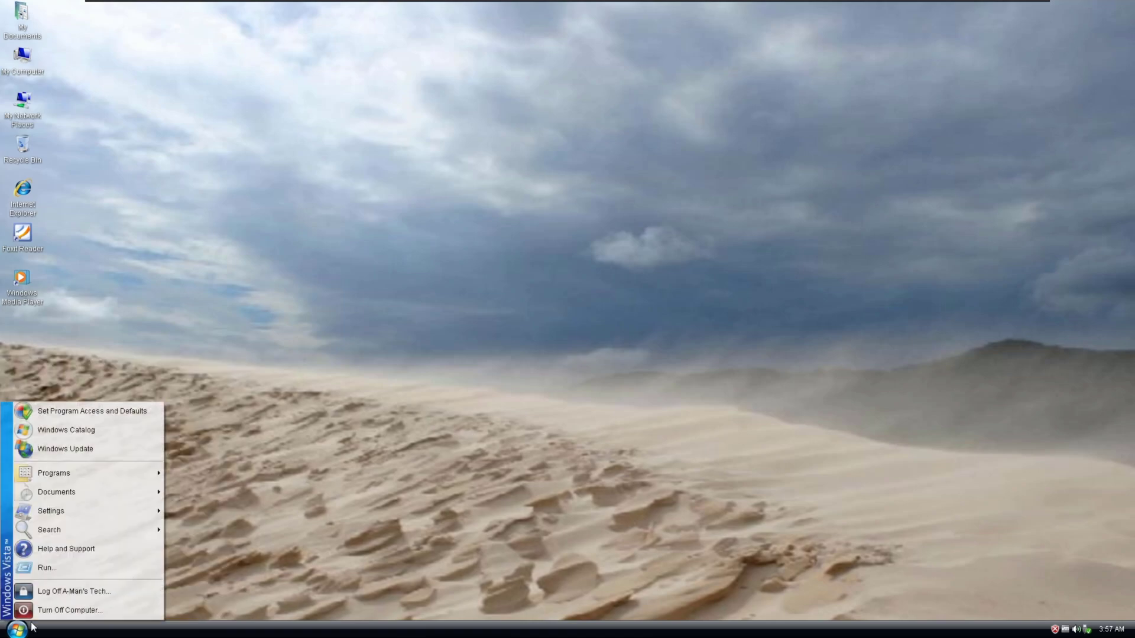
mouse_move(61, 480)
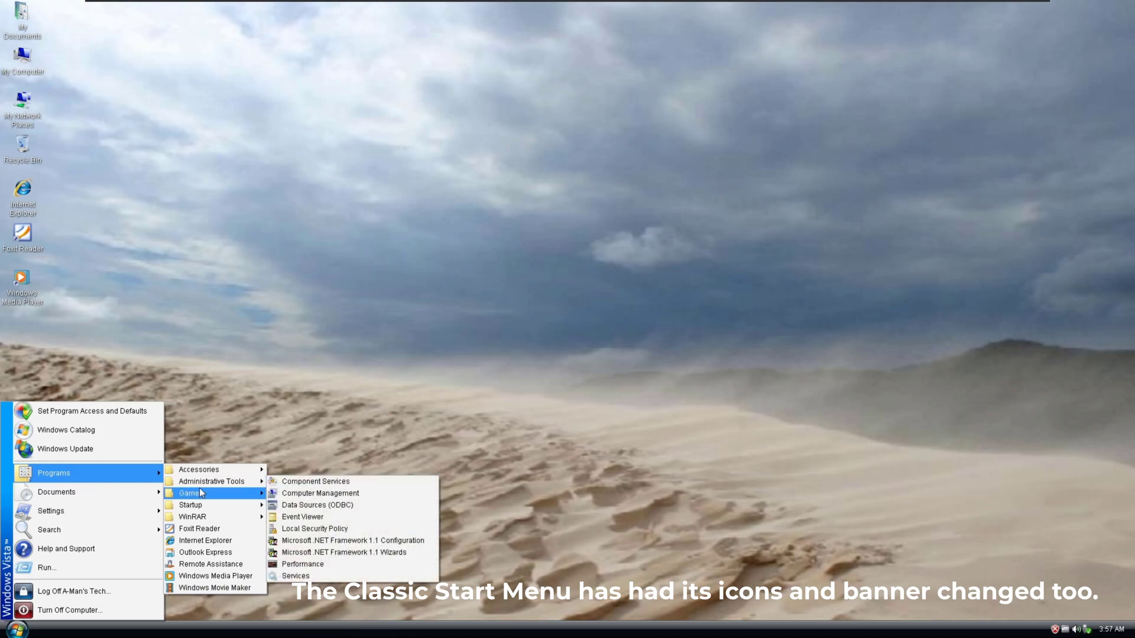
mouse_move(204, 470)
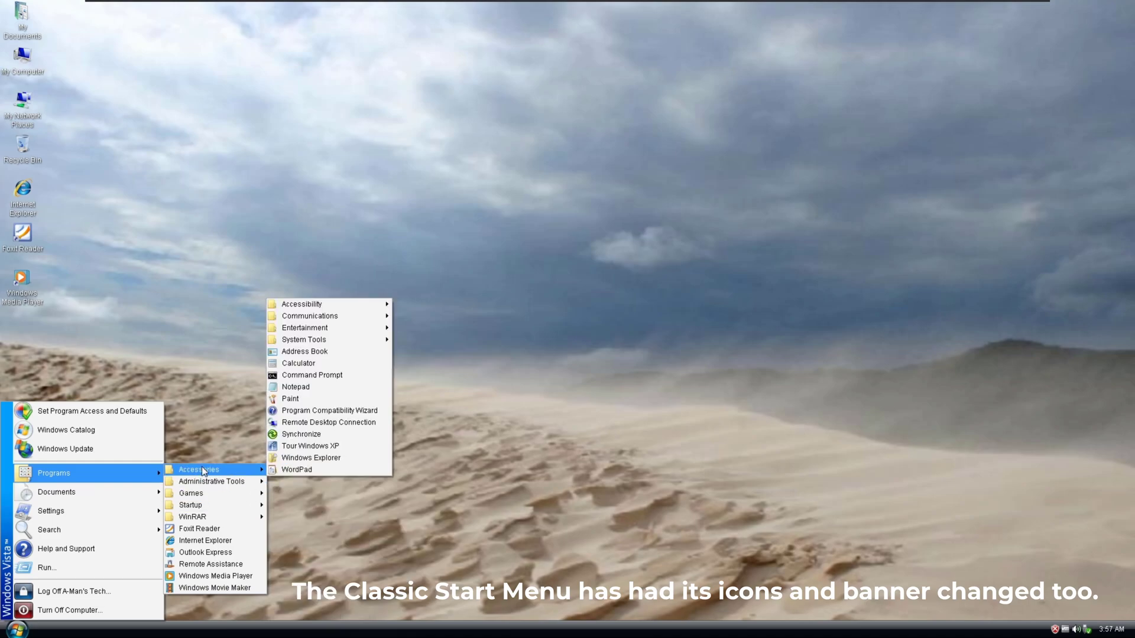
left_click(295, 424)
left_click(453, 131)
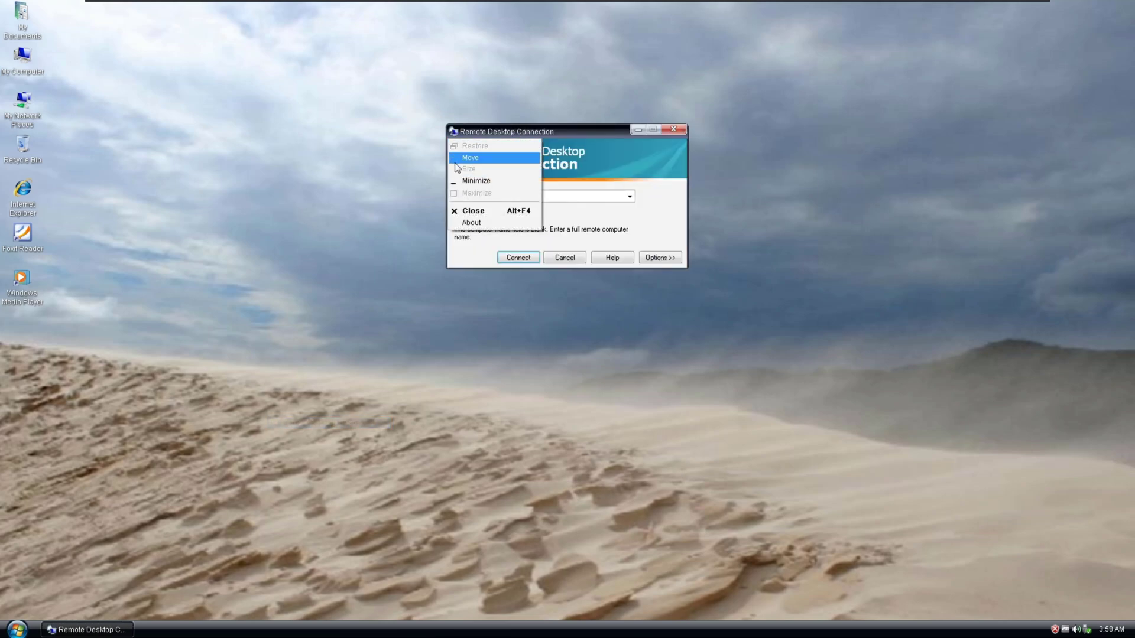
left_click(473, 224)
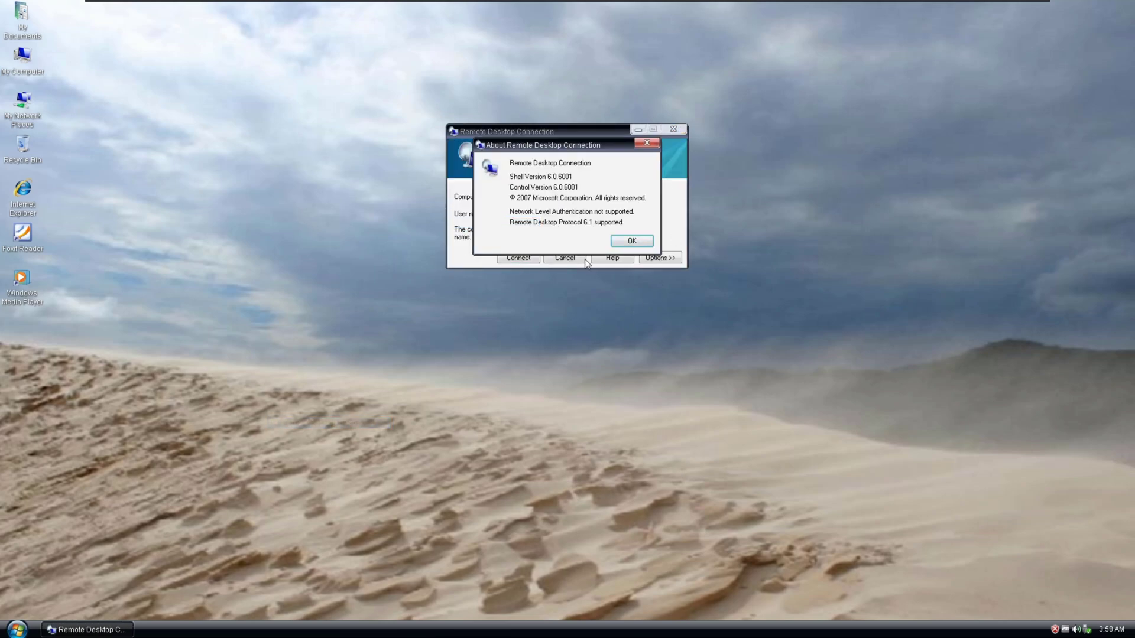
left_click(640, 242)
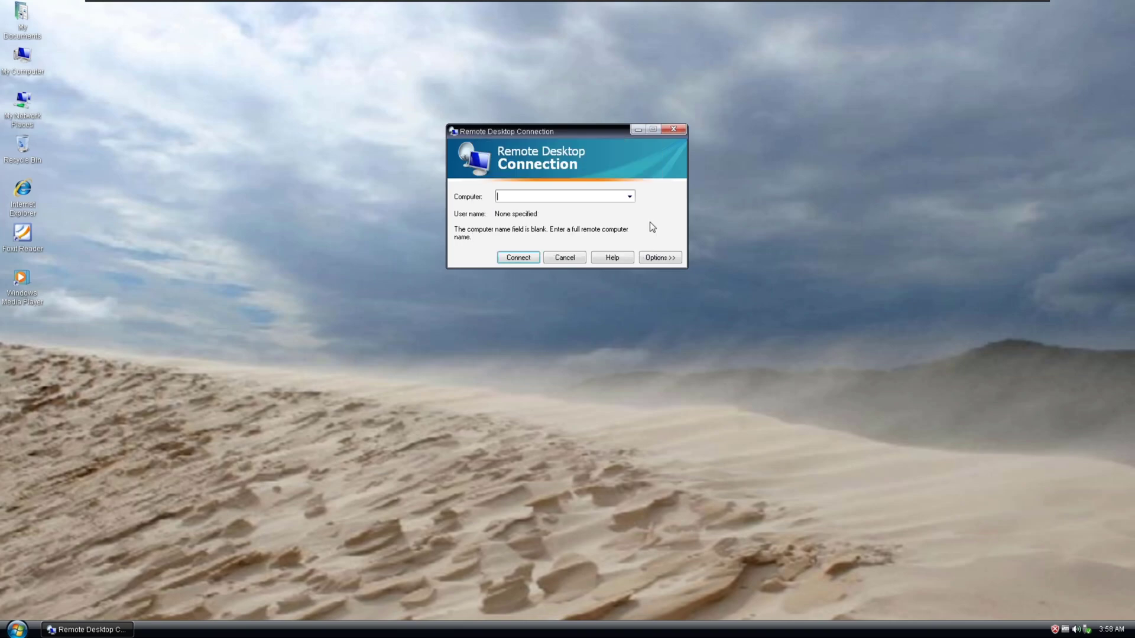
left_click(673, 130)
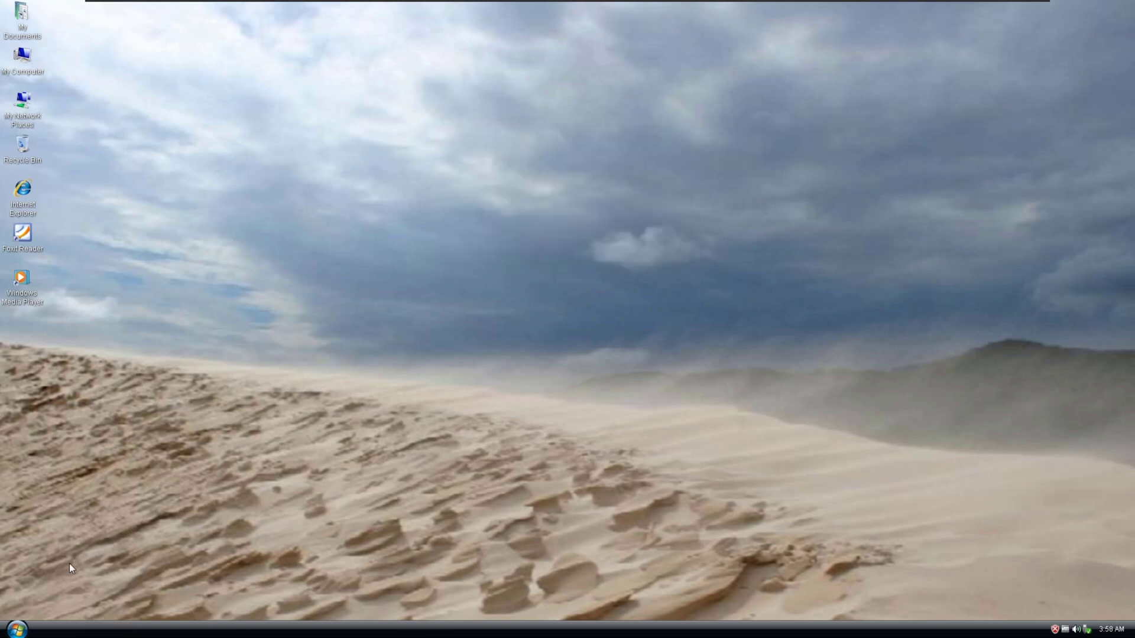
Browse the Control Panel entries in the Classic Start menu, and view the Turn off computer dialog before cancelling it.
left_click(17, 629)
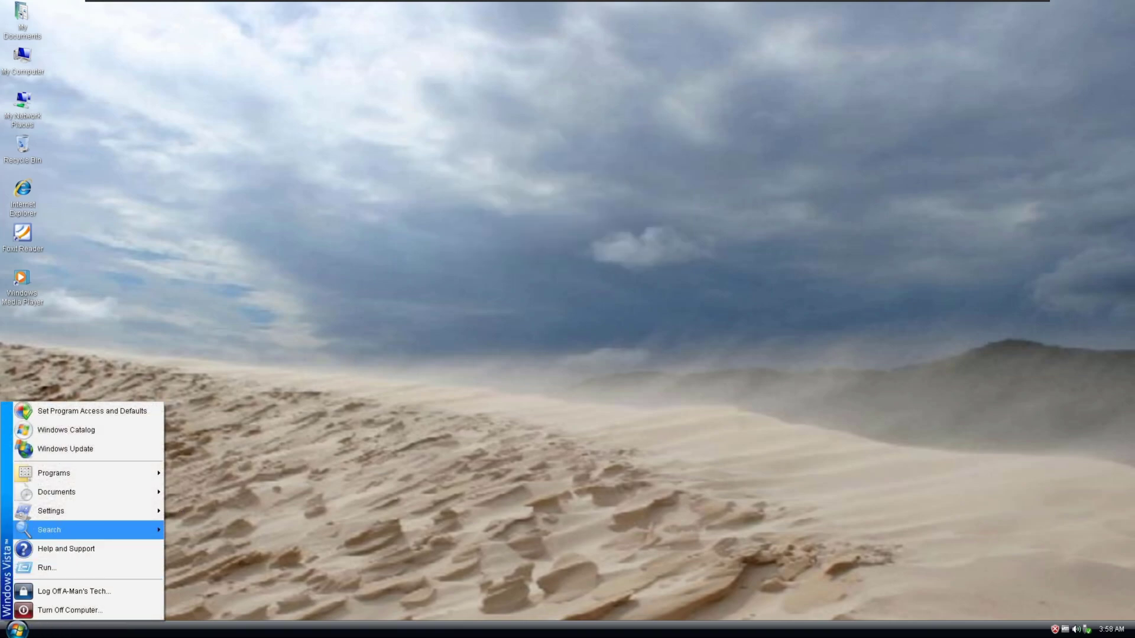
mouse_move(115, 519)
mouse_move(248, 508)
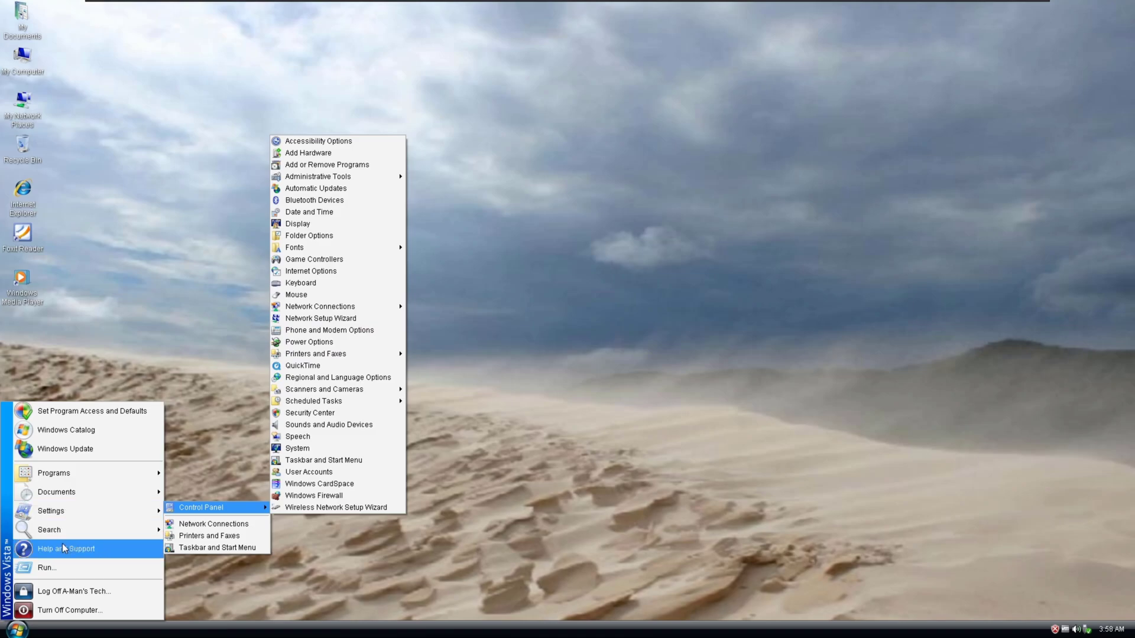
left_click(35, 610)
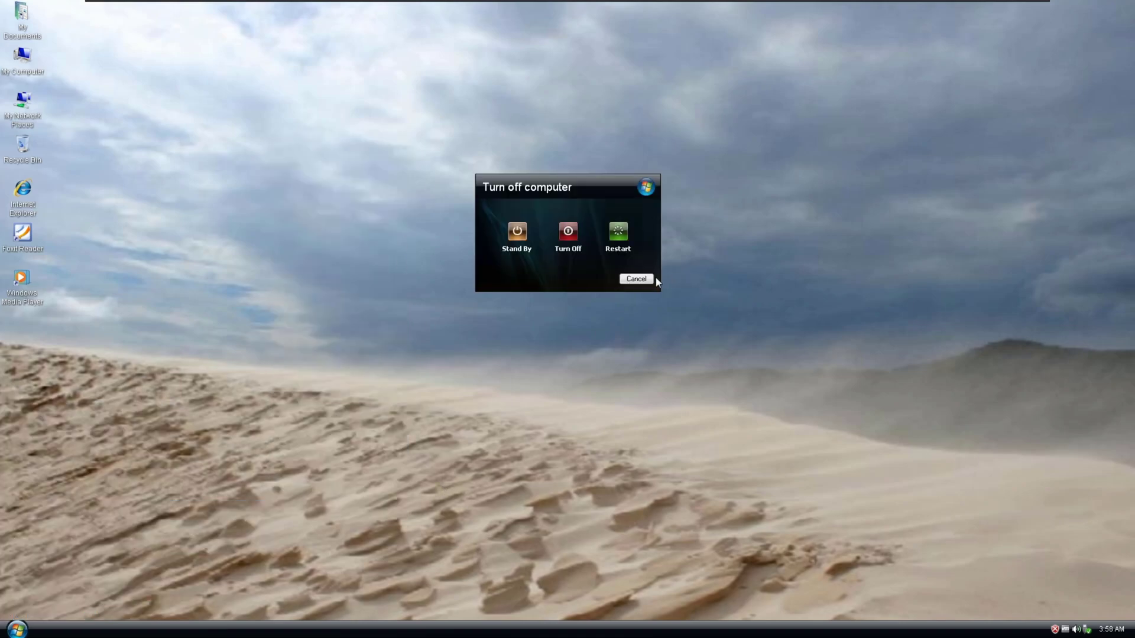
left_click(648, 279)
Open the V3RMPVOL_EN (D:) disc, inspect the apps folder inside $OEM$ and return to the disc root.
double_click(30, 74)
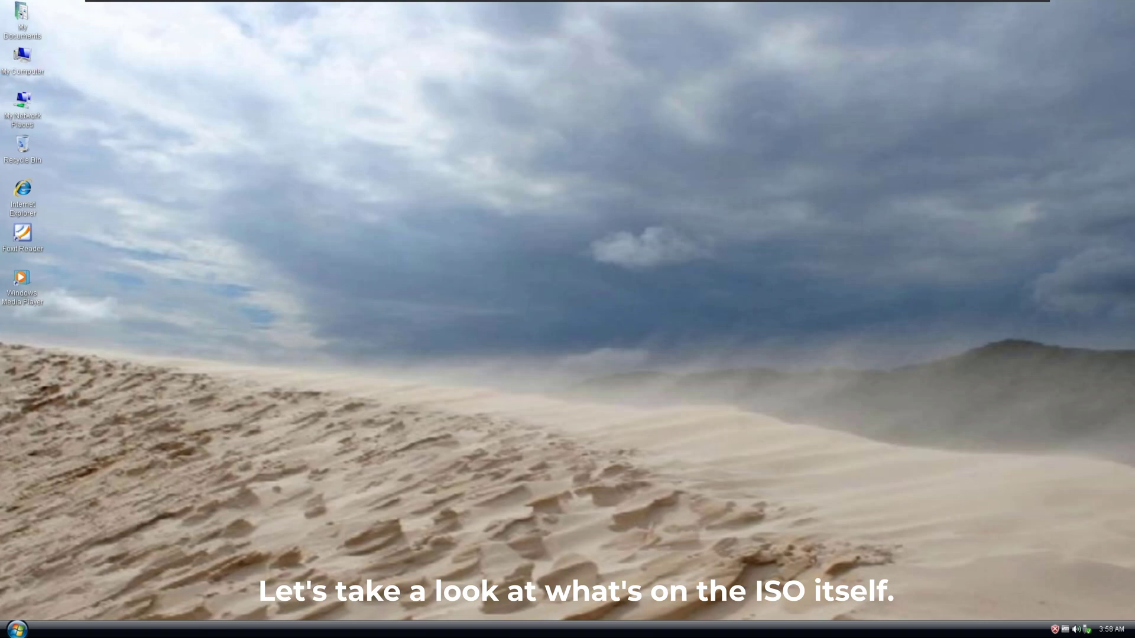
double_click(251, 325)
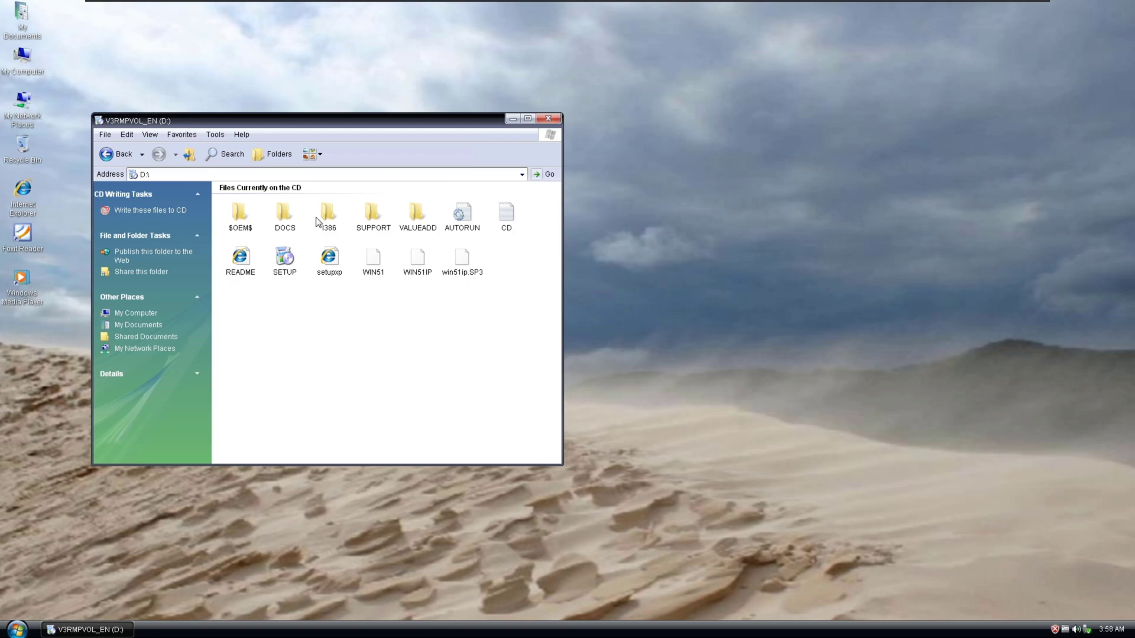
mouse_move(426, 222)
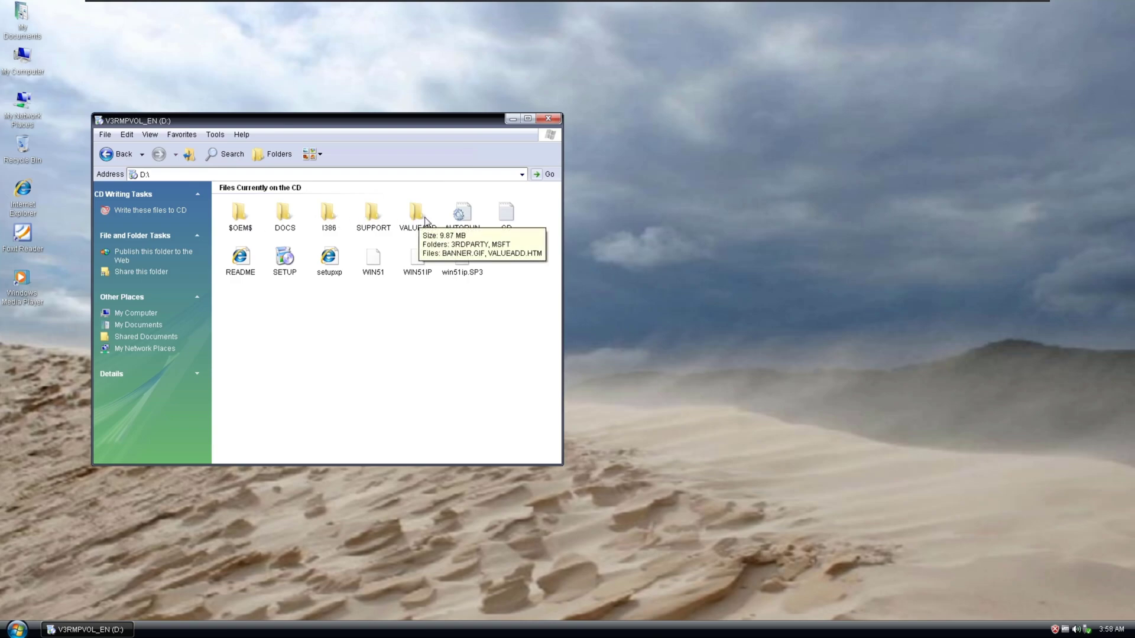
double_click(239, 220)
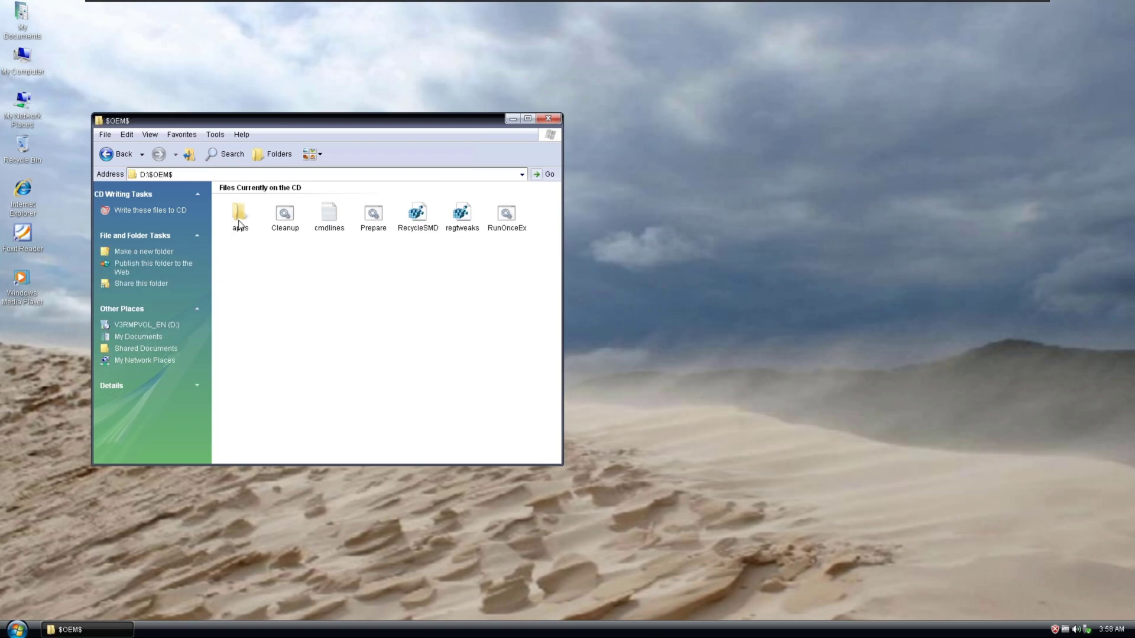
double_click(239, 219)
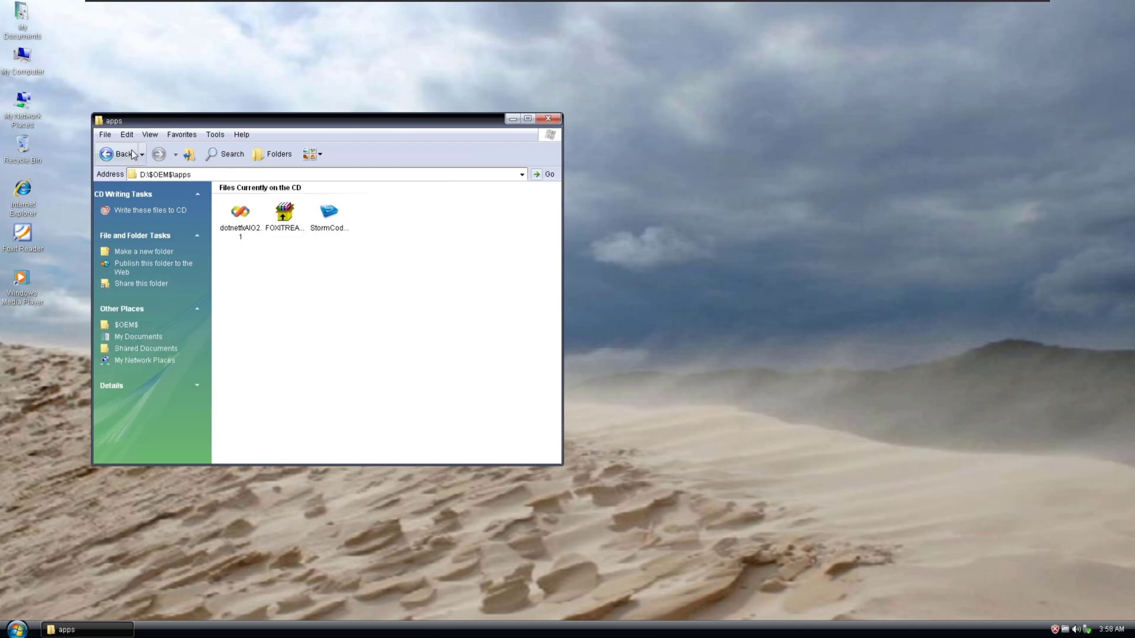
left_click(189, 155)
left_click(189, 154)
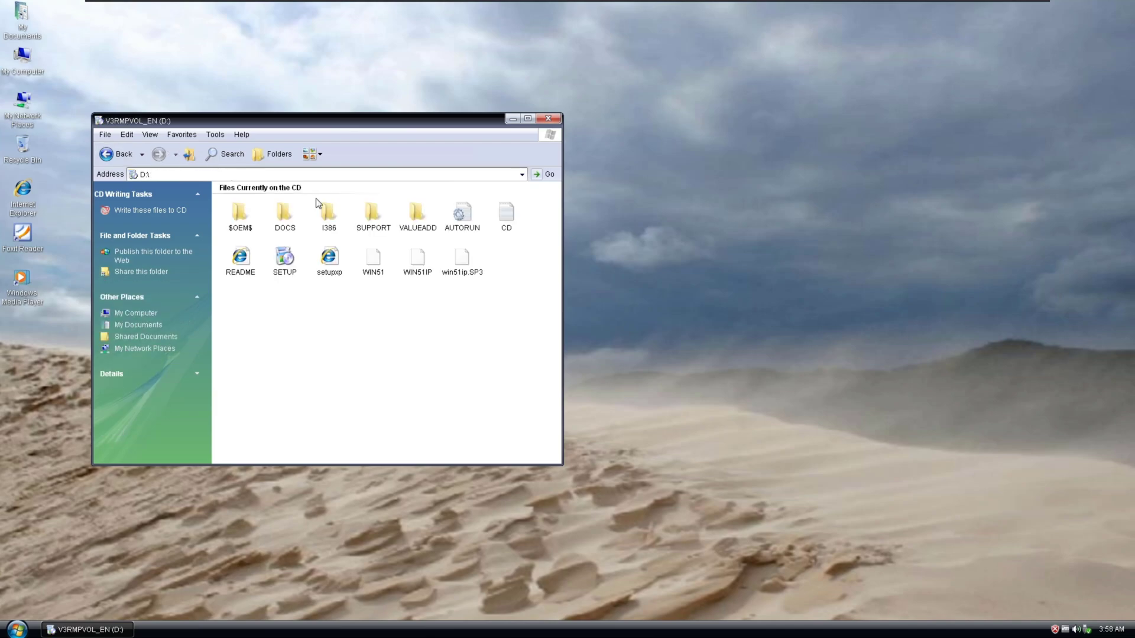
Inspect the DOCS and I386 folders on the disc and return to its root.
double_click(285, 216)
key("BackSpace")
left_click(329, 216)
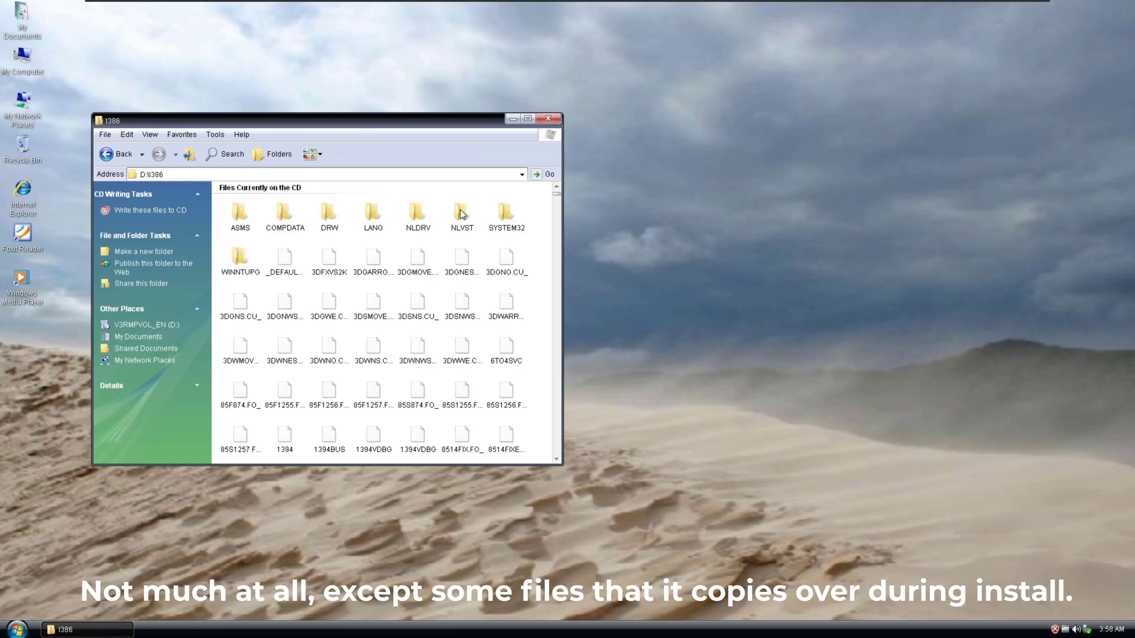
left_click(190, 155)
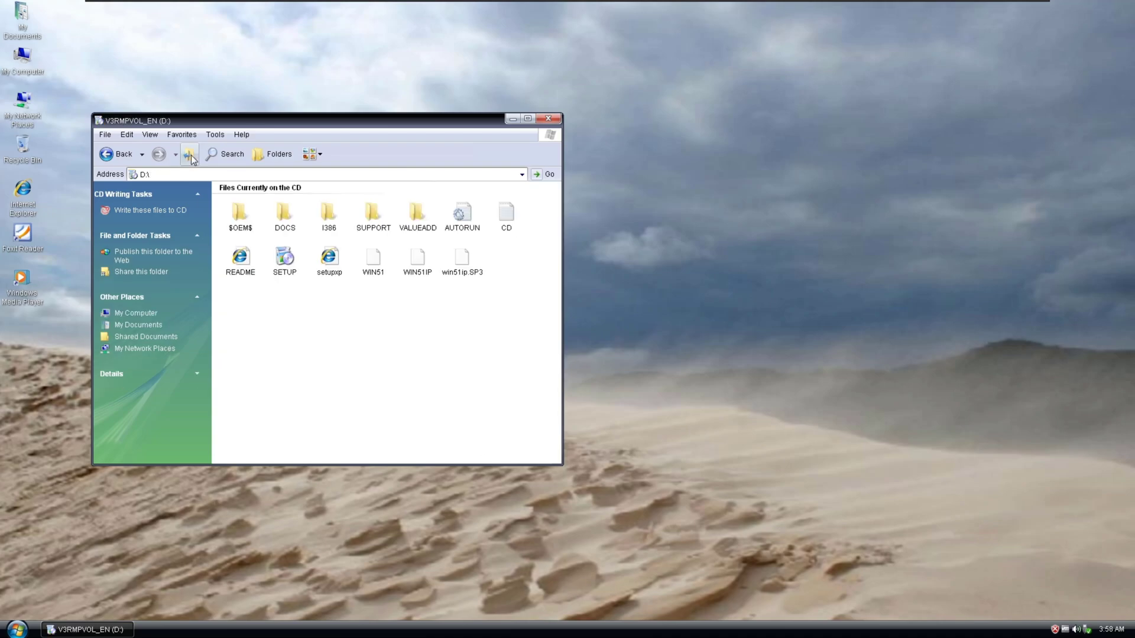
View the CD text file from the disc root, and close it and the disc window.
double_click(509, 213)
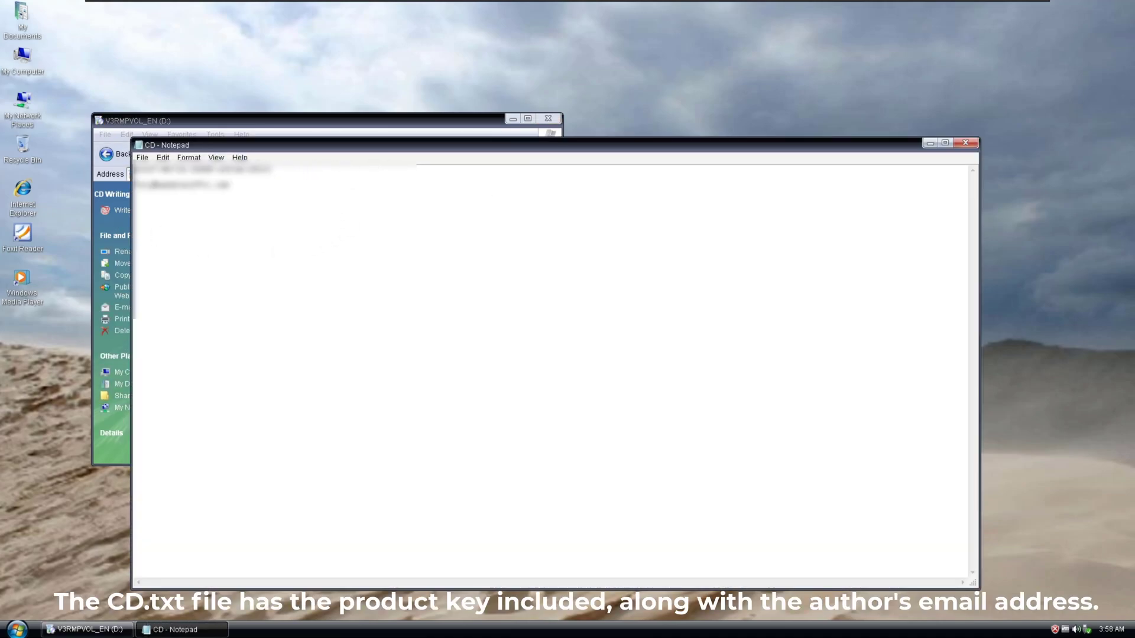
left_click(142, 157)
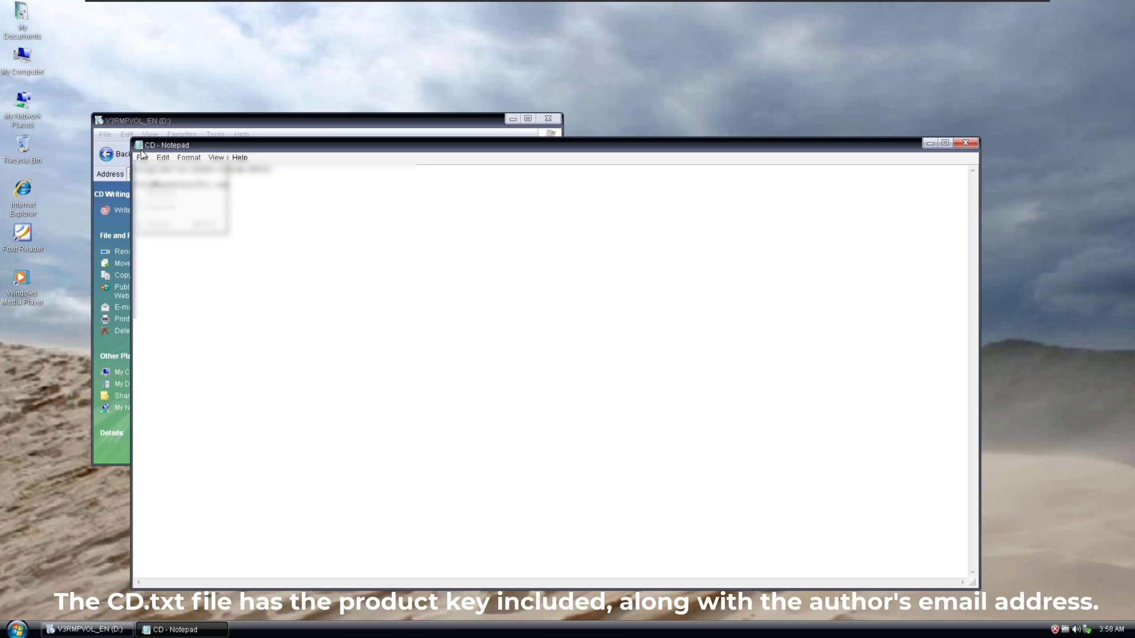
left_click(152, 231)
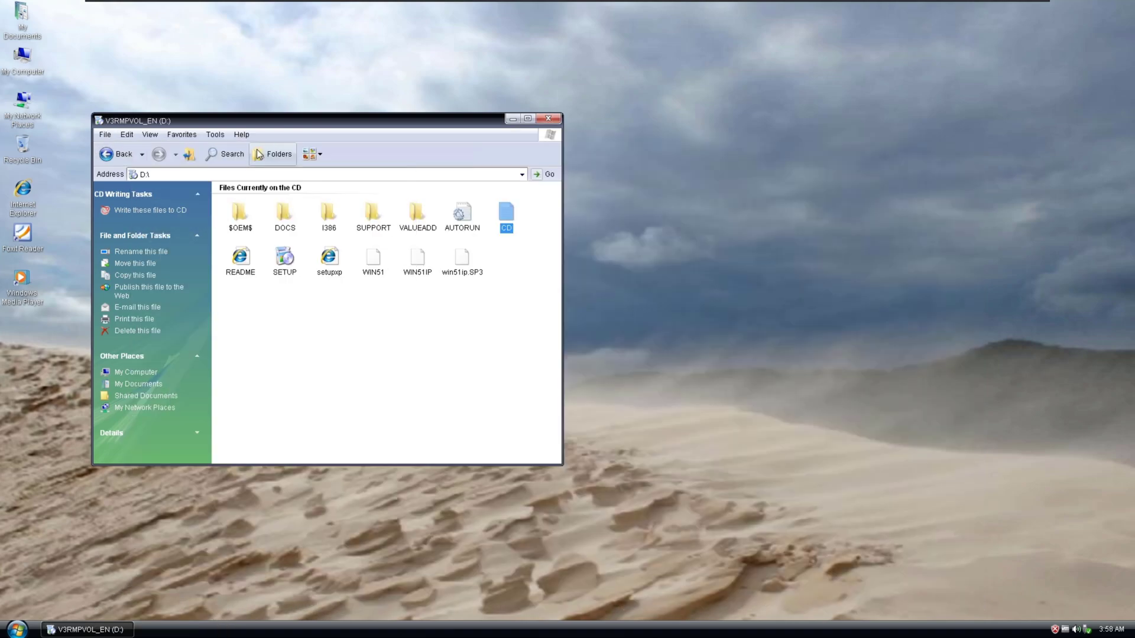
left_click(549, 118)
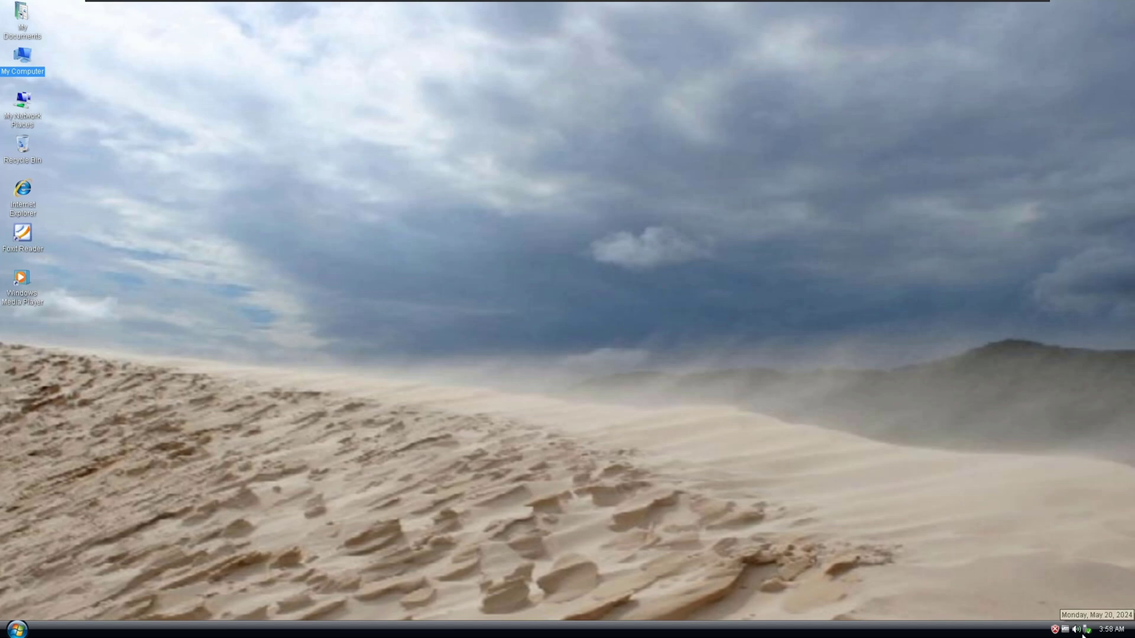
Open Windows Security Center, view the firewall, automatic updates and virus protection sections, and close it.
double_click(1055, 630)
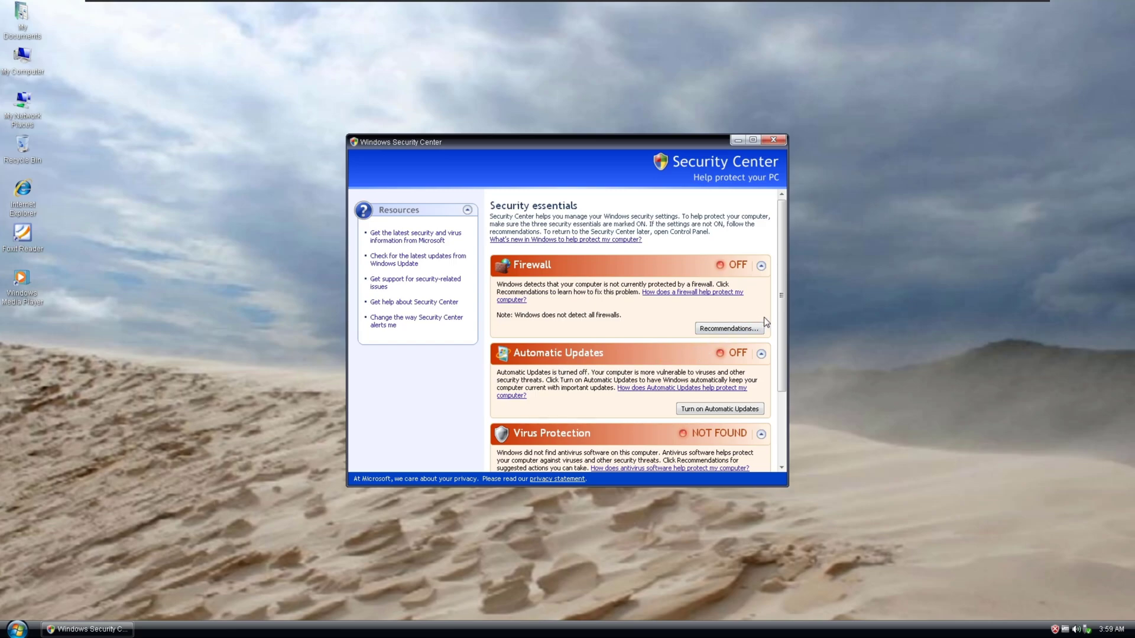
mouse_move(778, 316)
left_mouse_down()
mouse_move(781, 393)
mouse_move(780, 324)
left_mouse_up()
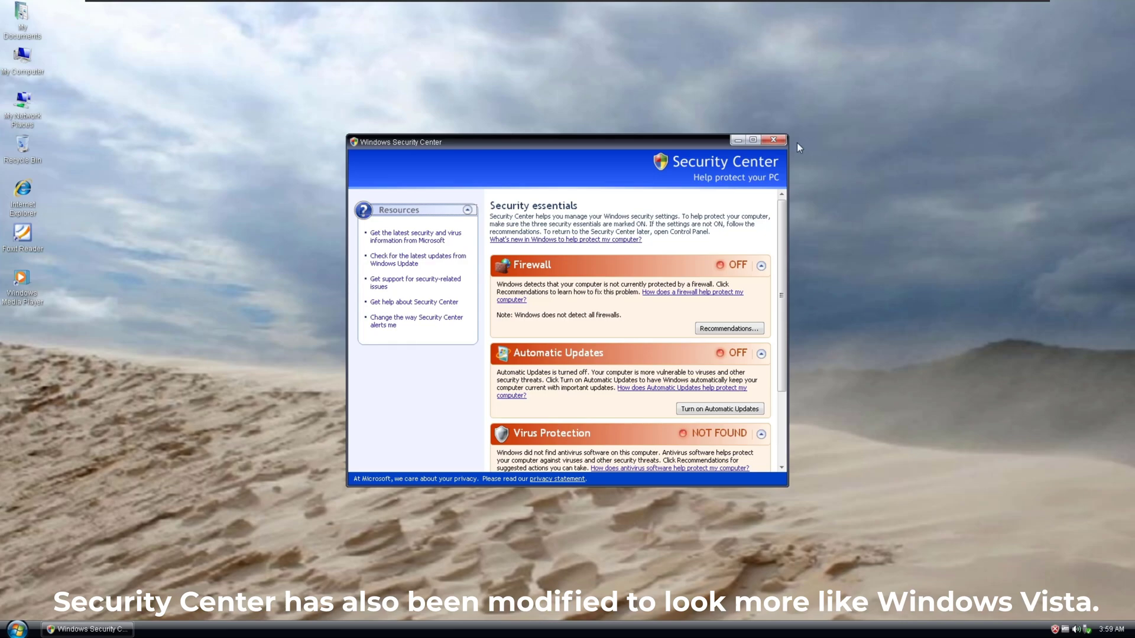
left_click(778, 141)
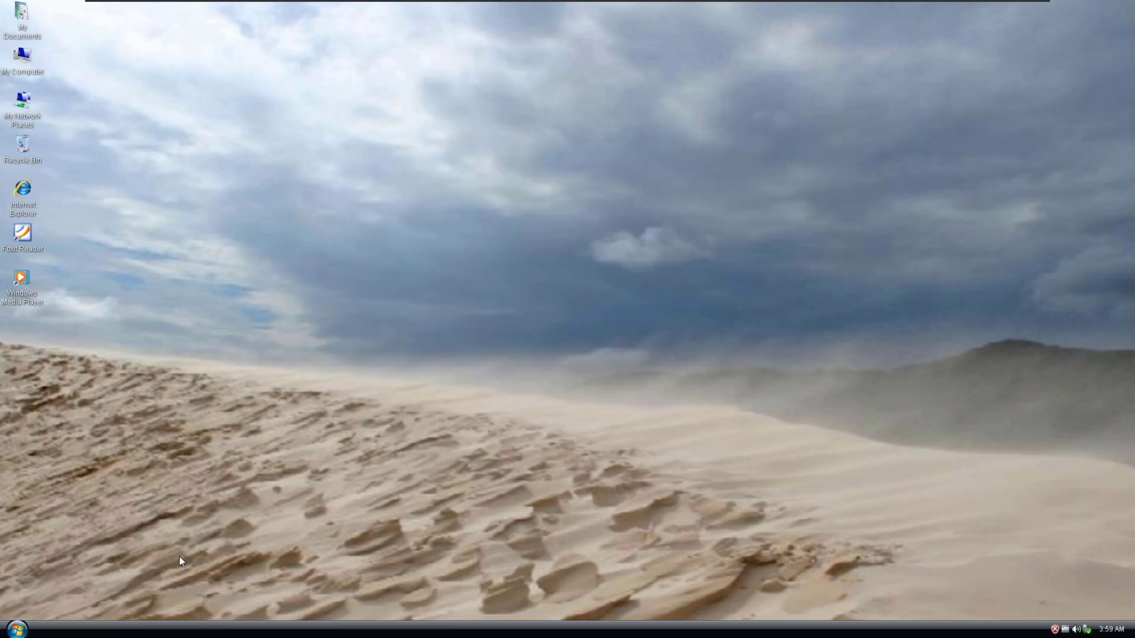
Open Task Manager, inspect its networking, users, performance and processes views, and close it.
right_click(76, 636)
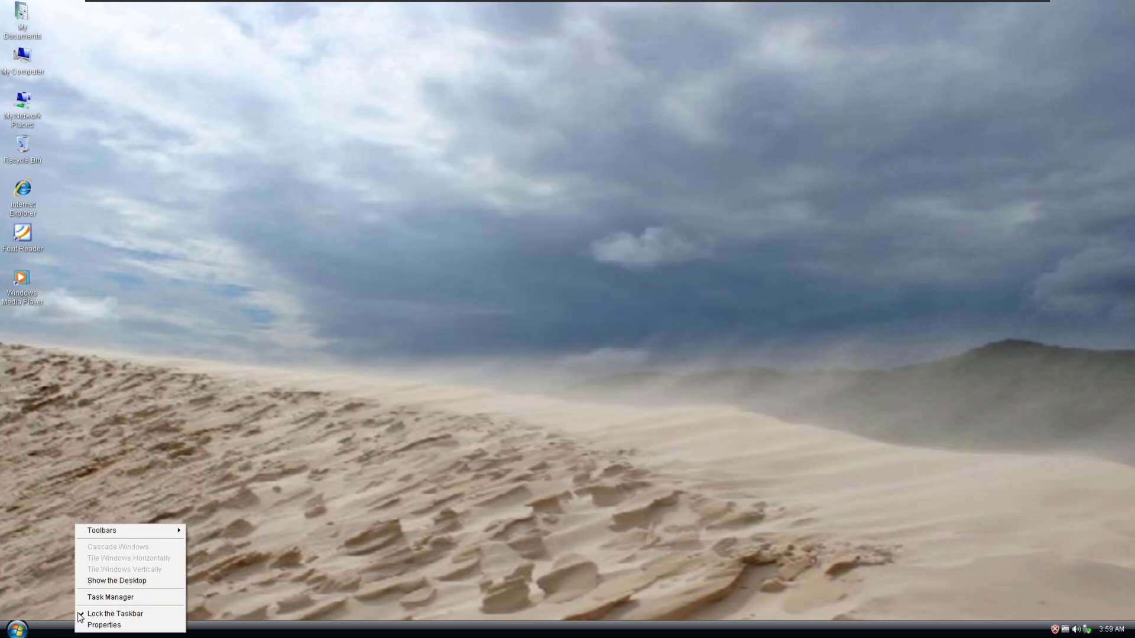
left_click(98, 597)
left_click(153, 46)
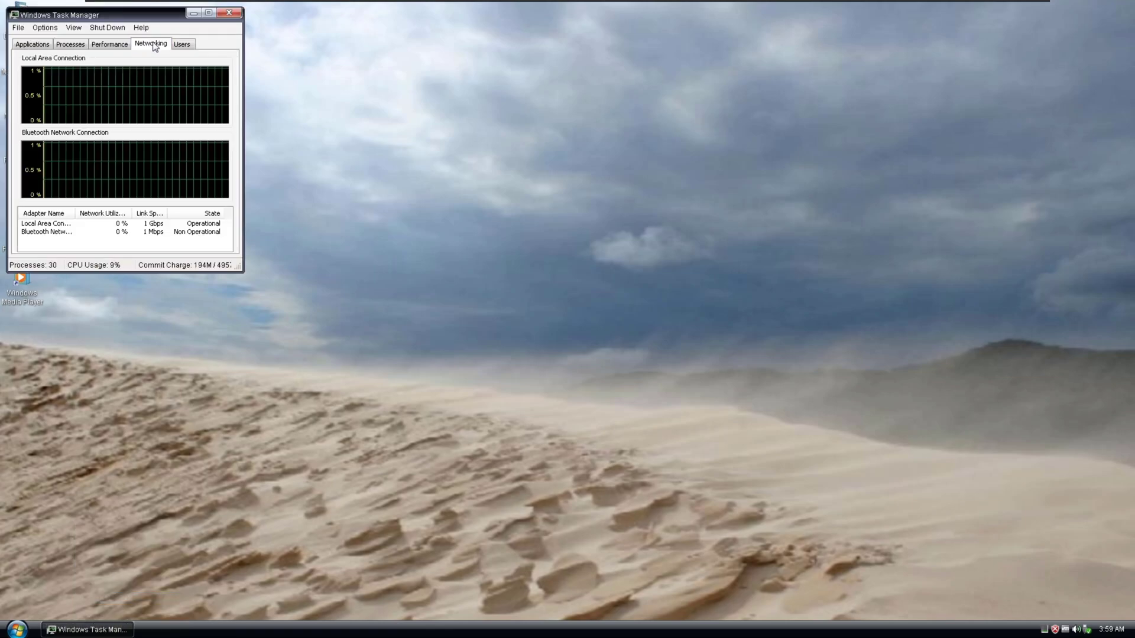
left_click(186, 45)
left_click(155, 44)
left_click(109, 45)
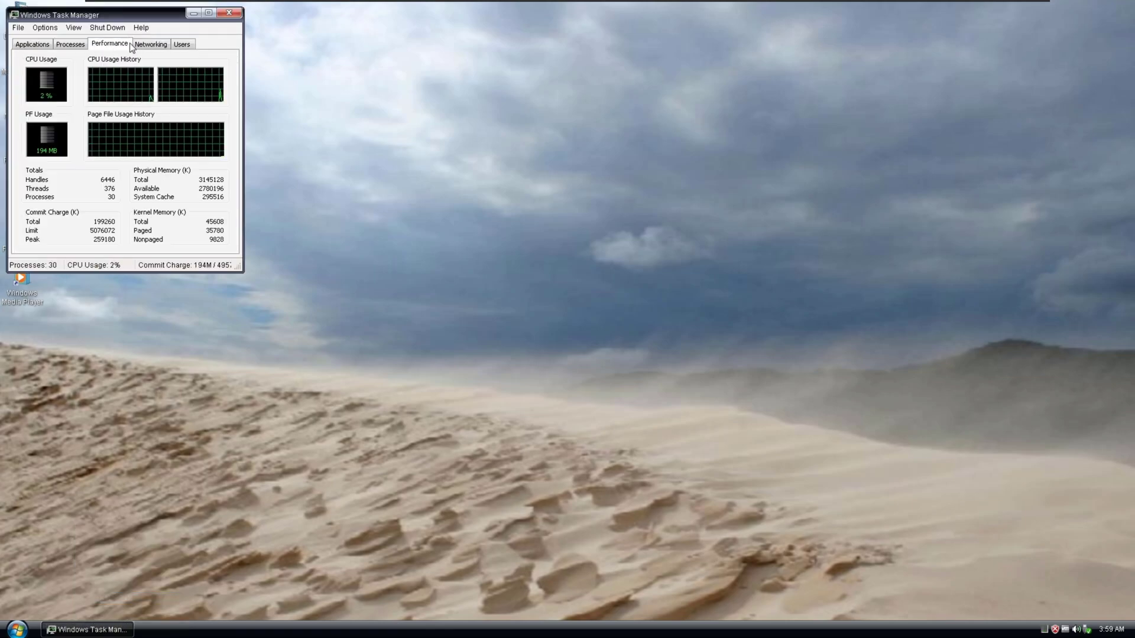
left_click(170, 43)
left_click(173, 46)
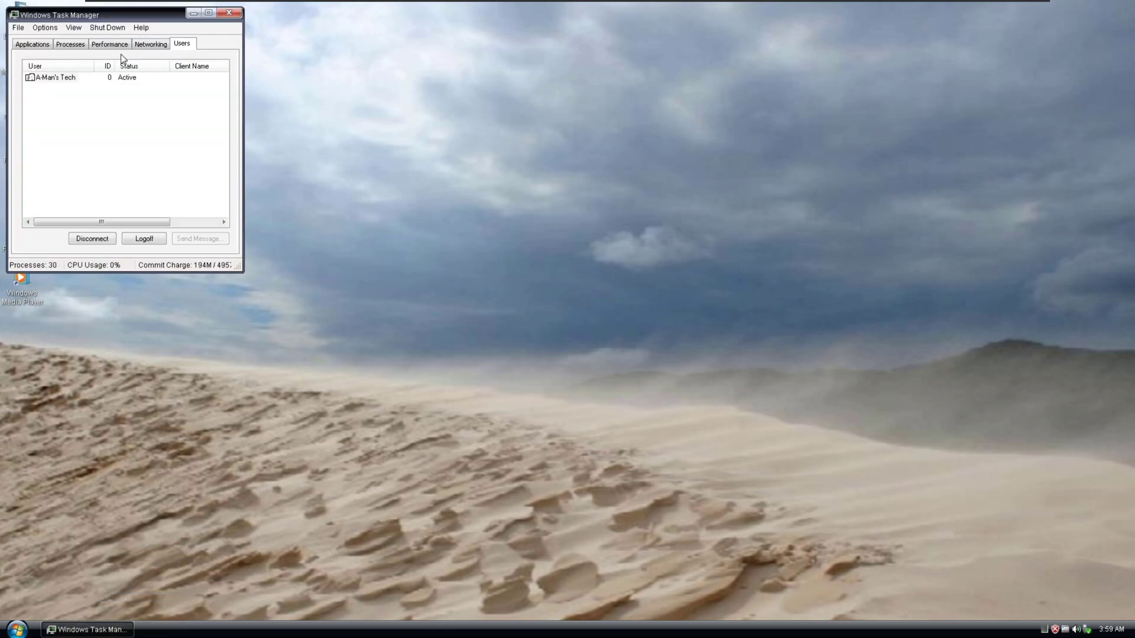
left_click(73, 47)
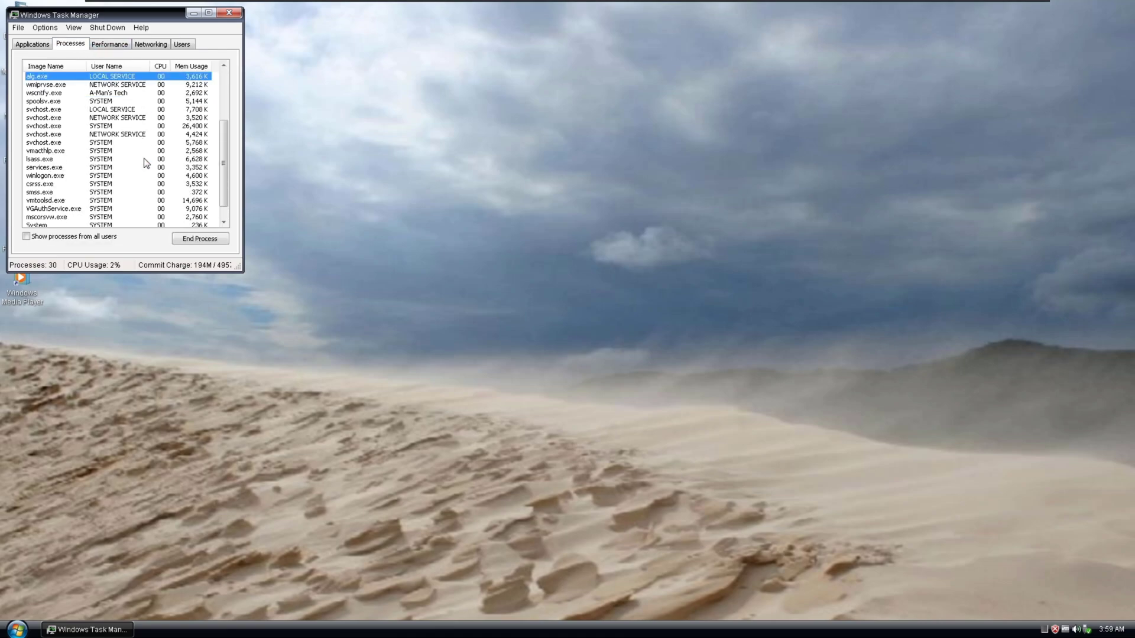
scroll(146, 163, "up", 3)
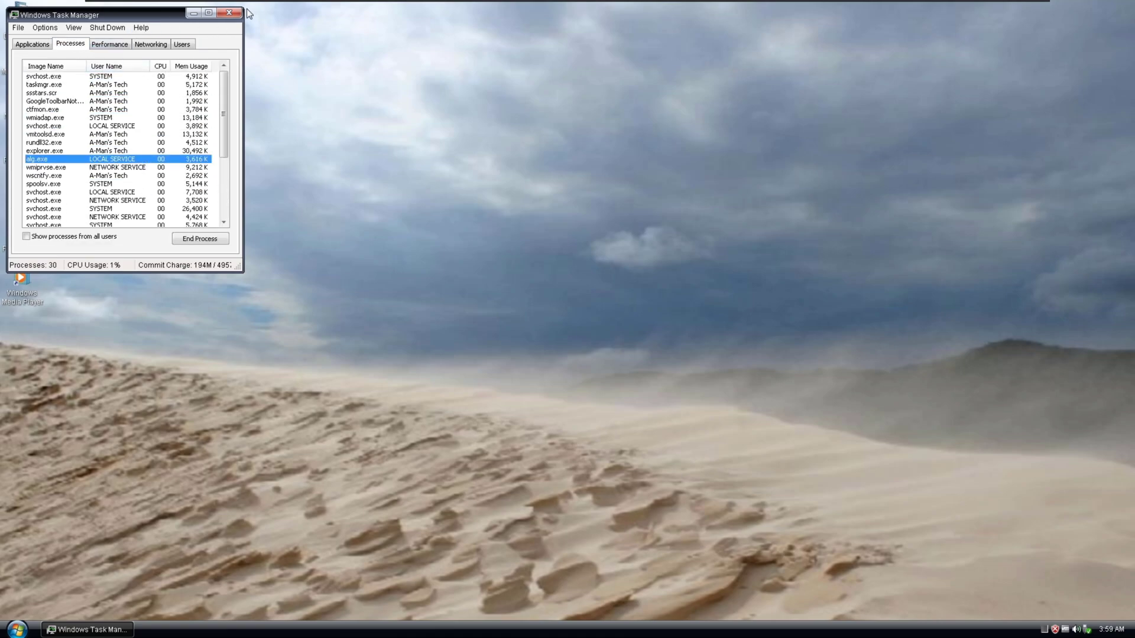
left_click(230, 13)
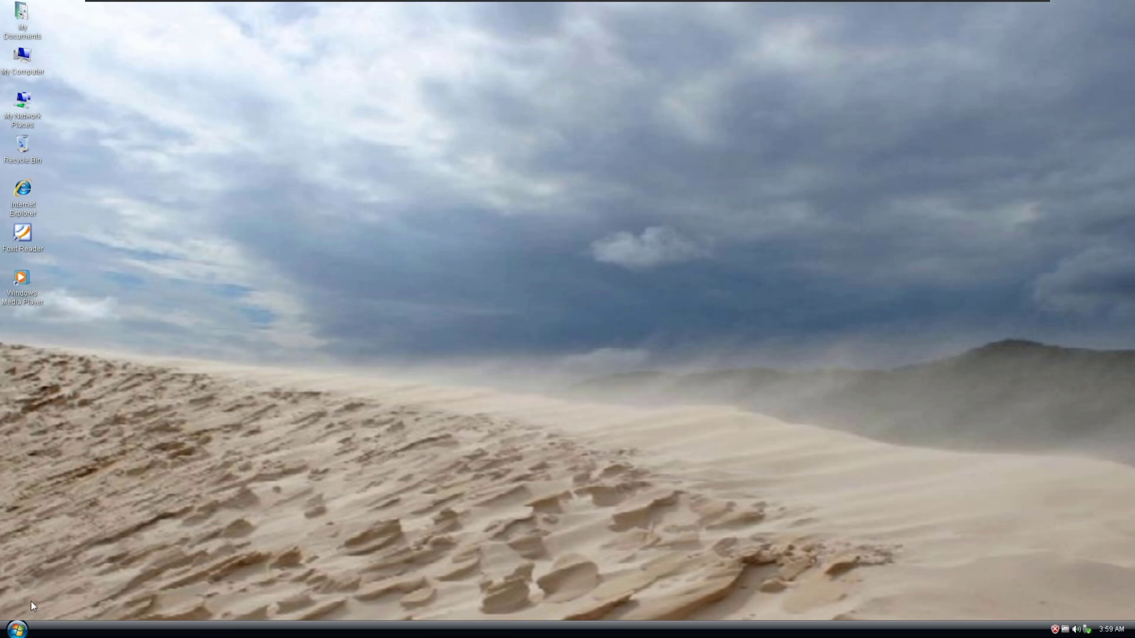
Turn off the computer from the Classic Start menu.
left_click(17, 628)
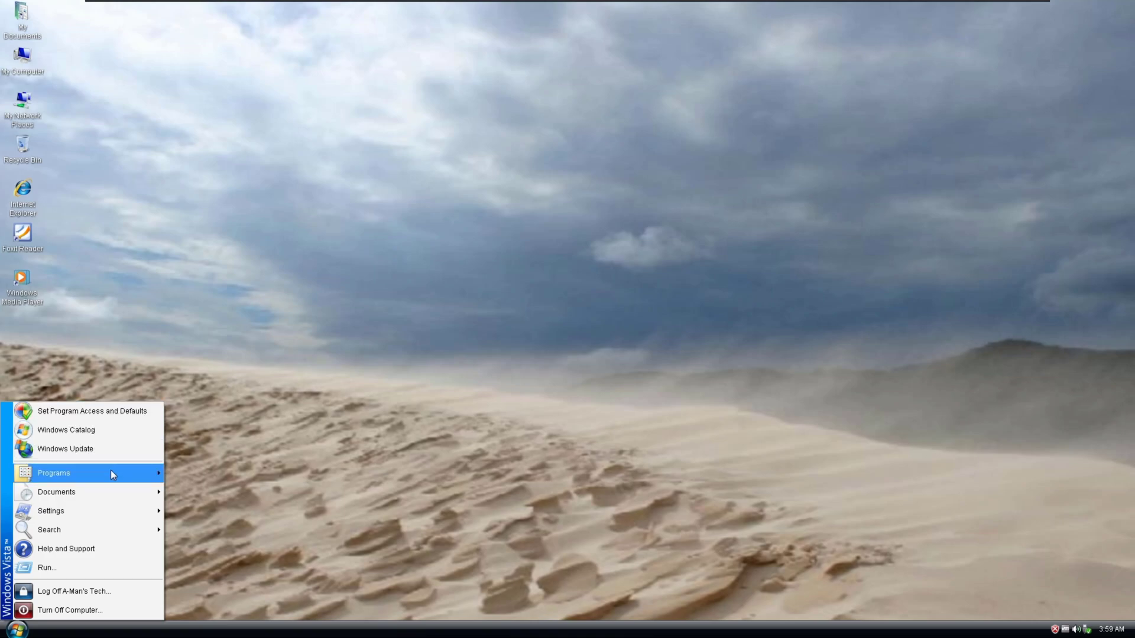
left_click(101, 609)
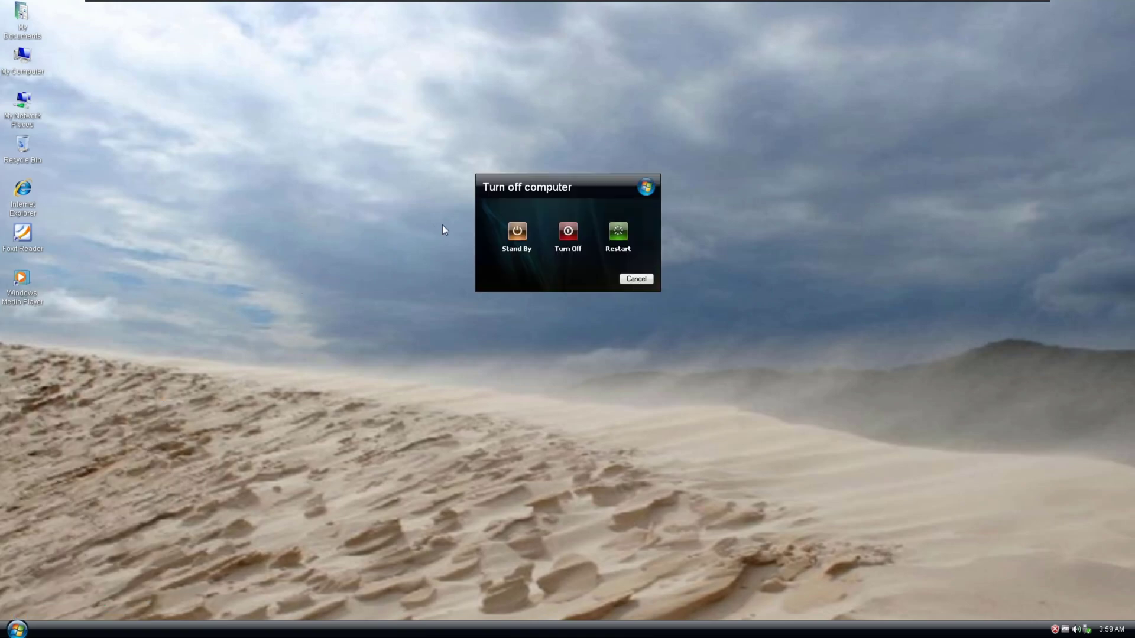
left_click(567, 231)
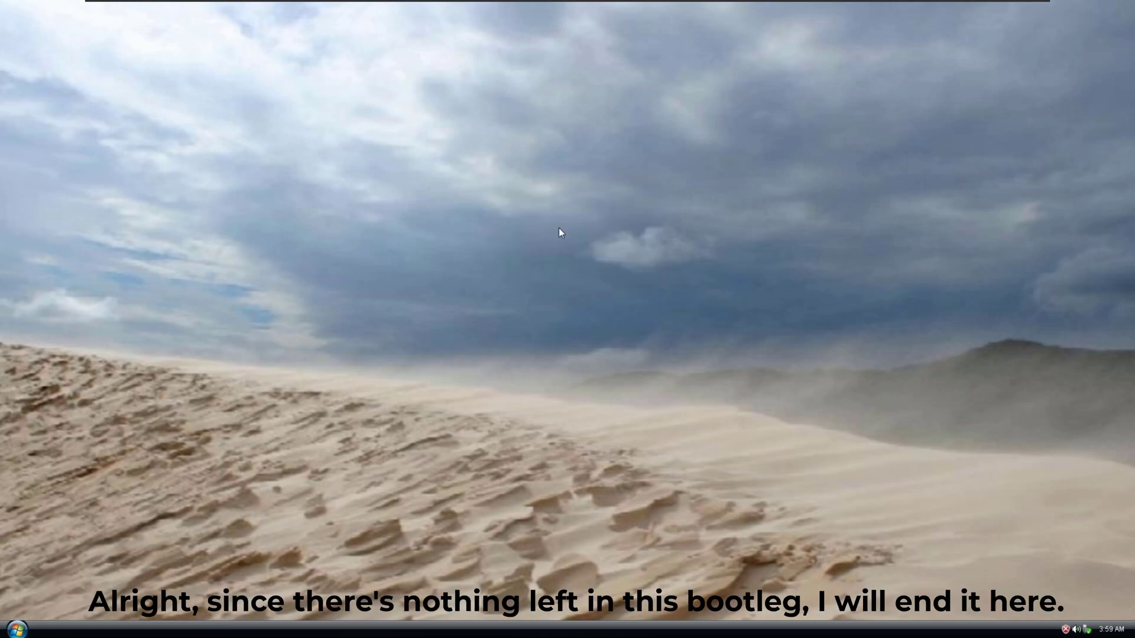